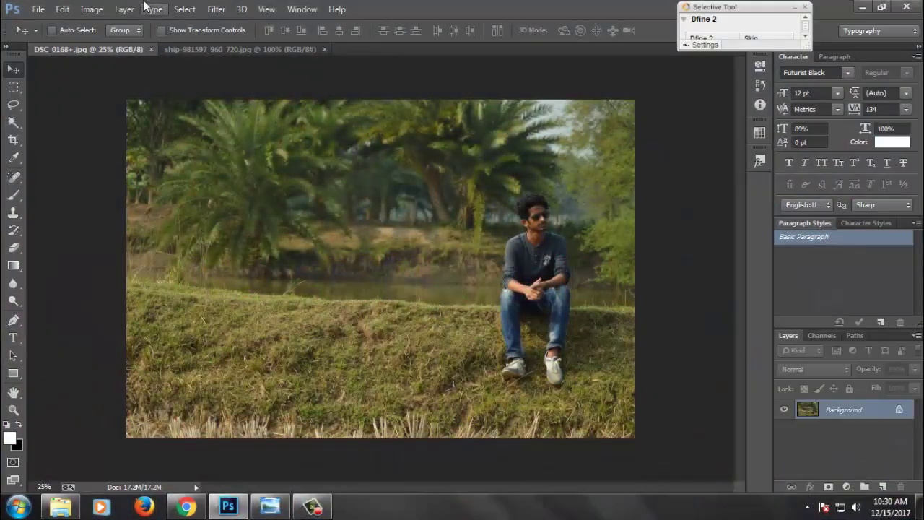
In the Camera Raw Filter, set Highlights -66, Shadows +86 and Exposure +0.40.
{"action": "left_click", "coordinate": [215, 10]}
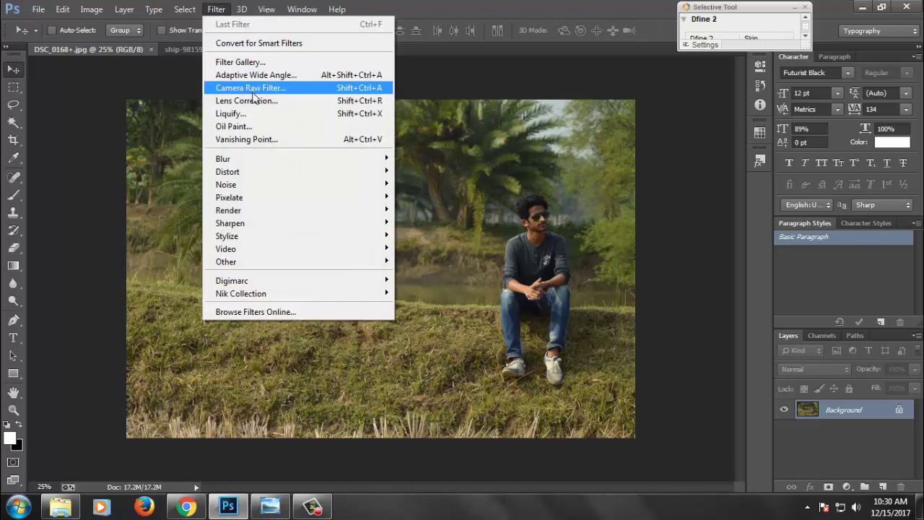
{"action": "left_click", "coordinate": [253, 88]}
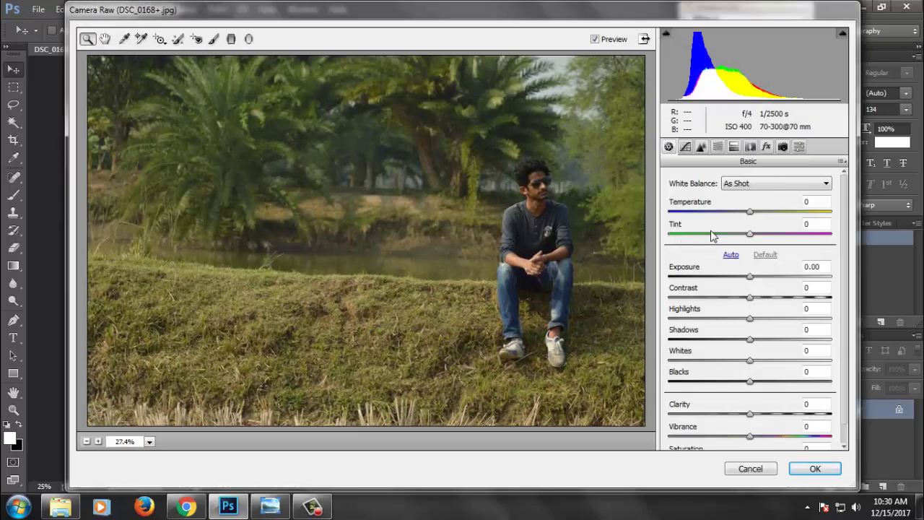
{"action": "left_click_drag", "start_coordinate": [750, 319], "coordinate": [696, 318]}
{"action": "left_click_drag", "start_coordinate": [750, 338], "coordinate": [818, 339]}
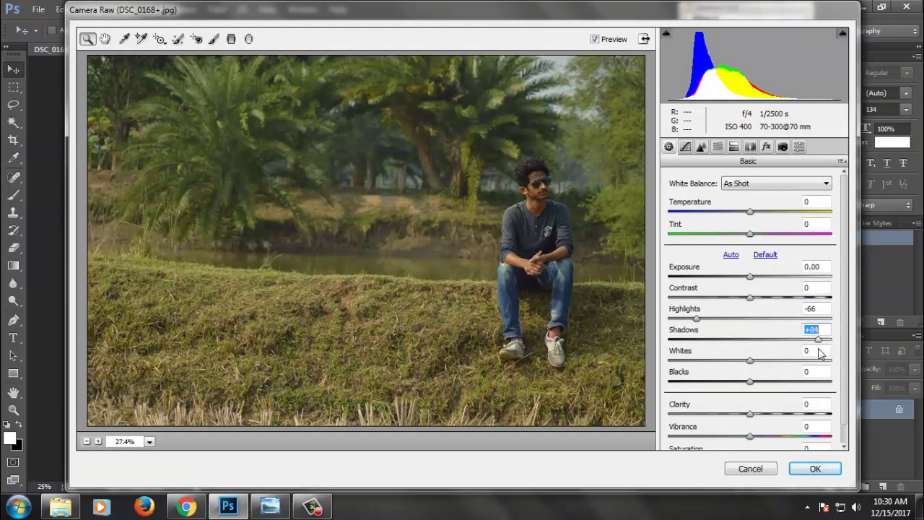
{"action": "left_click_drag", "start_coordinate": [751, 278], "coordinate": [758, 305]}
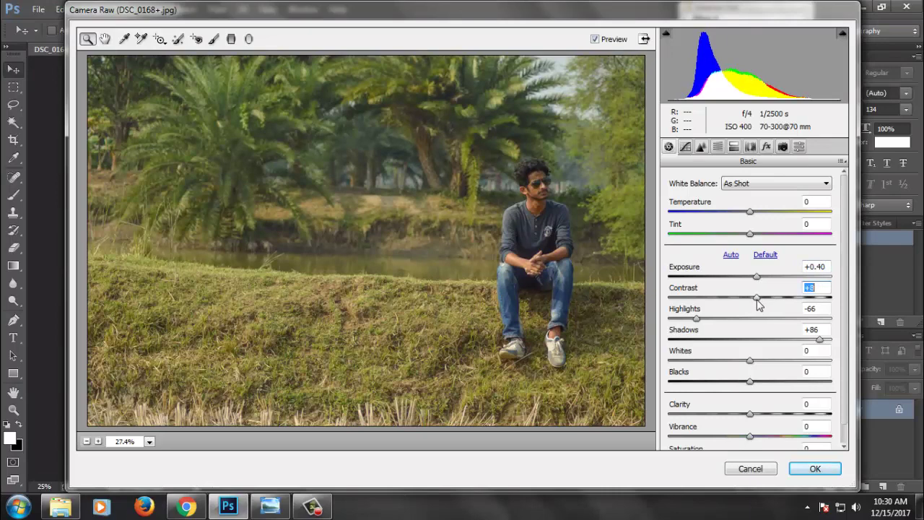
Raise HSL Luminance for Oranges to +37 and apply the Camera Raw edits.
{"action": "left_click", "coordinate": [725, 147]}
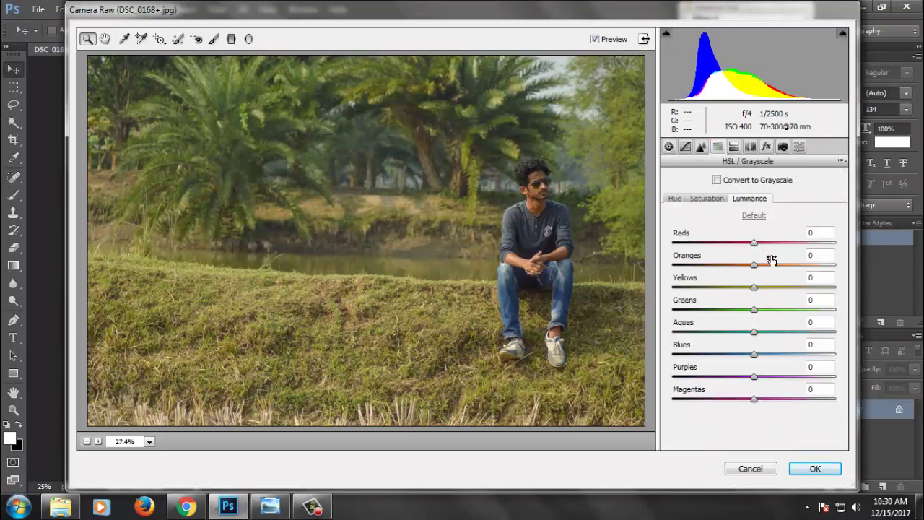
{"action": "mouse_move", "coordinate": [771, 260]}
{"action": "left_mouse_down"}
{"action": "mouse_move", "coordinate": [816, 275]}
{"action": "mouse_move", "coordinate": [787, 280]}
{"action": "left_mouse_up"}
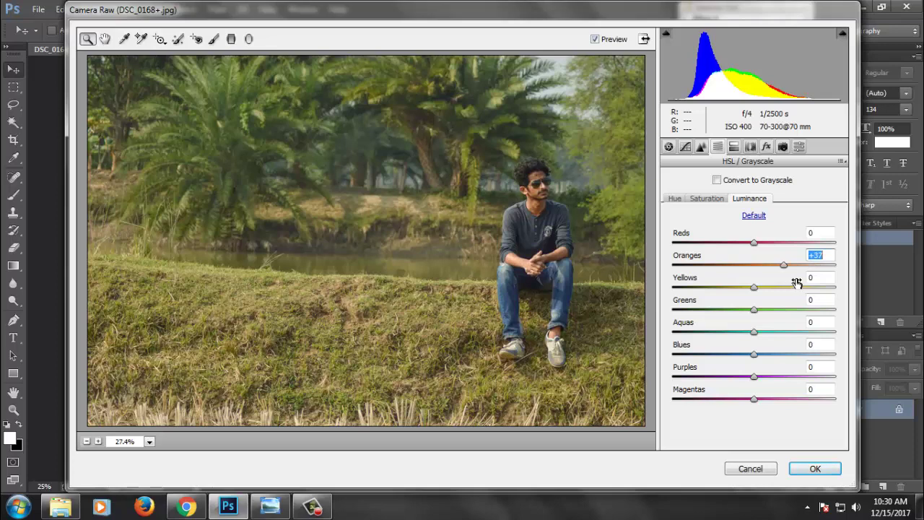
{"action": "left_click", "coordinate": [816, 470]}
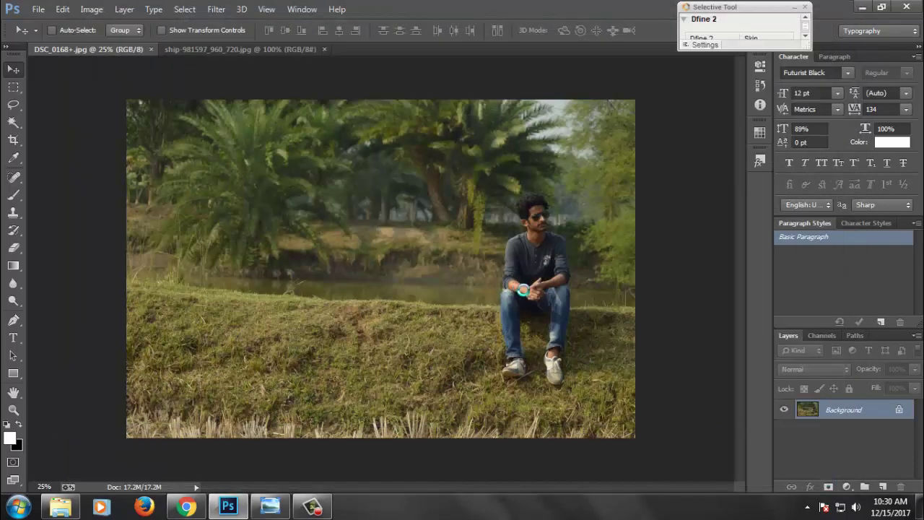
Duplicate the Background into Layer 1 and save the photo as DSC_0168+.psd.
{"action": "scroll", "coordinate": [548, 215], "scroll_direction": "up", "scroll_amount": 1}
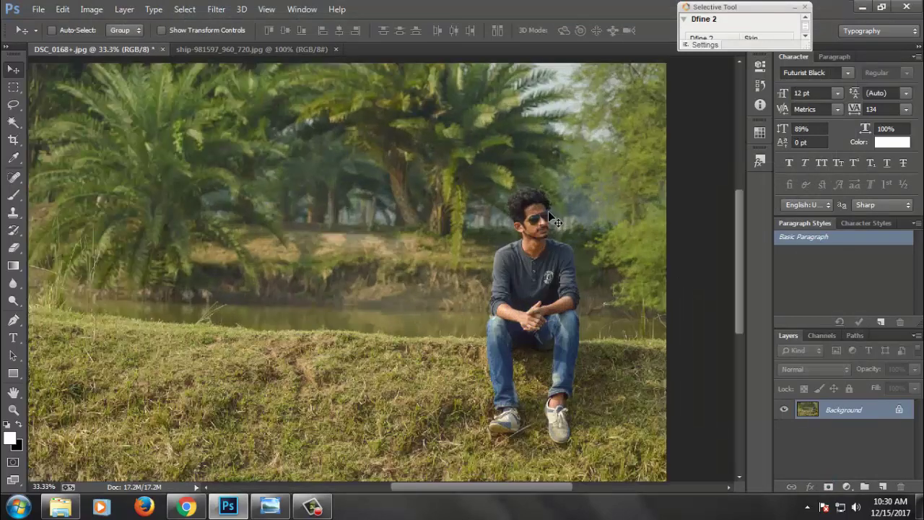
{"action": "key", "text": "ctrl+j"}
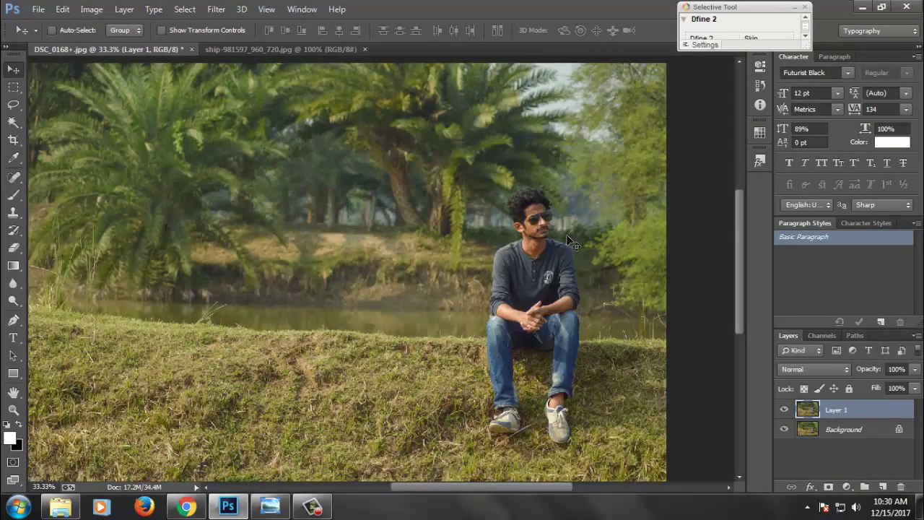
{"action": "key", "text": "ctrl+shift+s"}
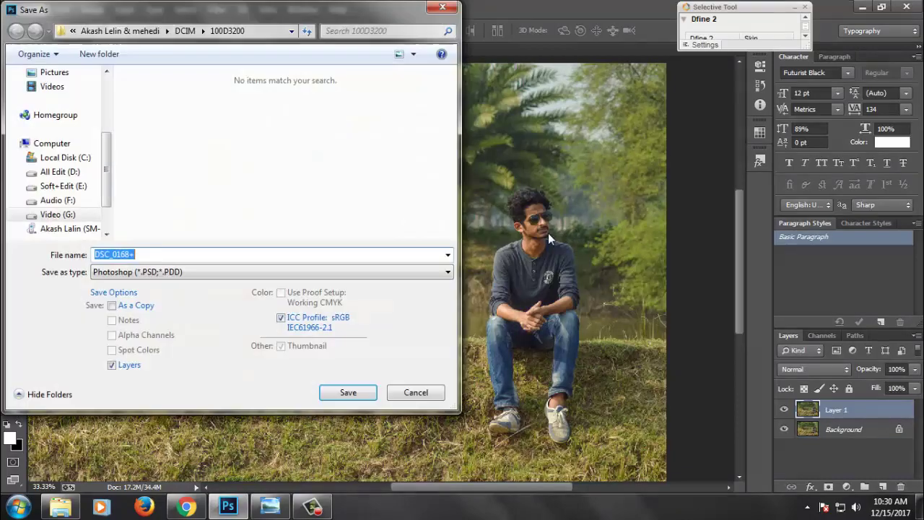
{"action": "key", "text": "Return"}
{"action": "key", "text": "Return"}
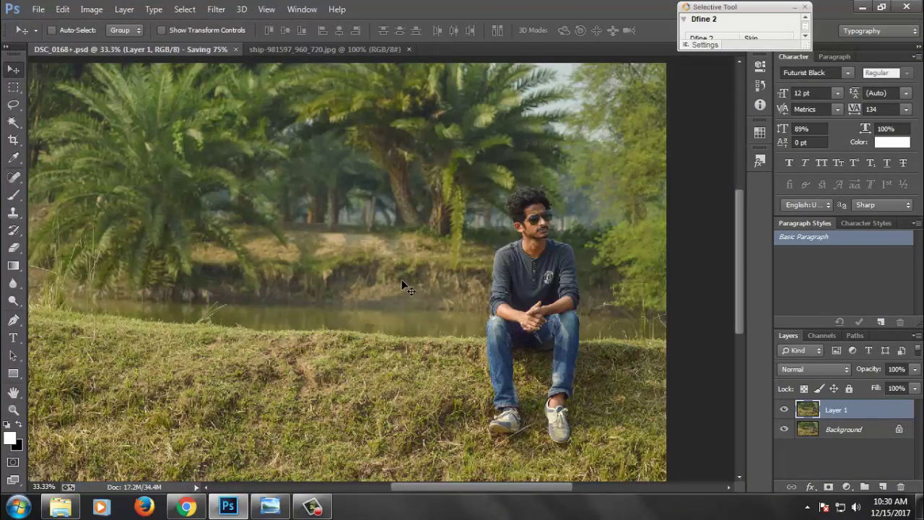
{"action": "scroll", "coordinate": [455, 226], "scroll_direction": "up", "scroll_amount": 1}
{"action": "scroll", "coordinate": [455, 226], "scroll_direction": "down", "scroll_amount": 1}
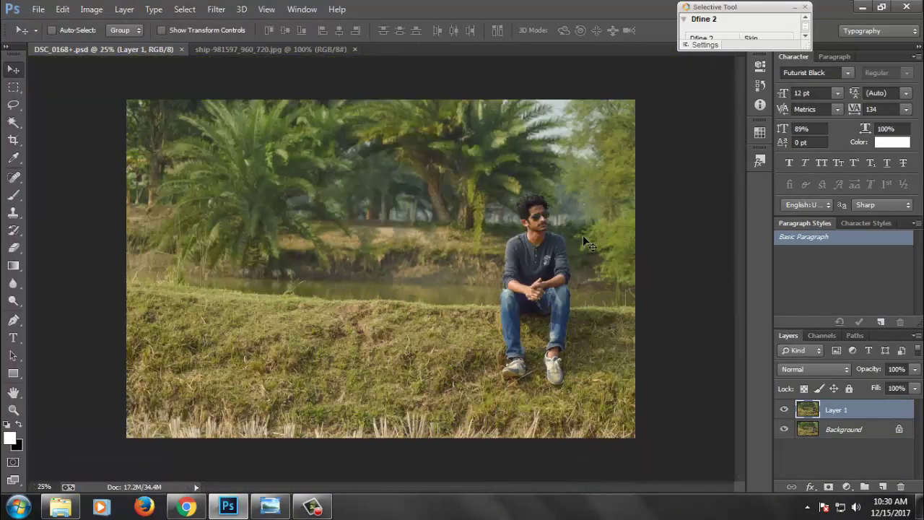
Use the Quick Selection Tool to select the foreground grass and the man's arm.
{"action": "left_click", "coordinate": [14, 123]}
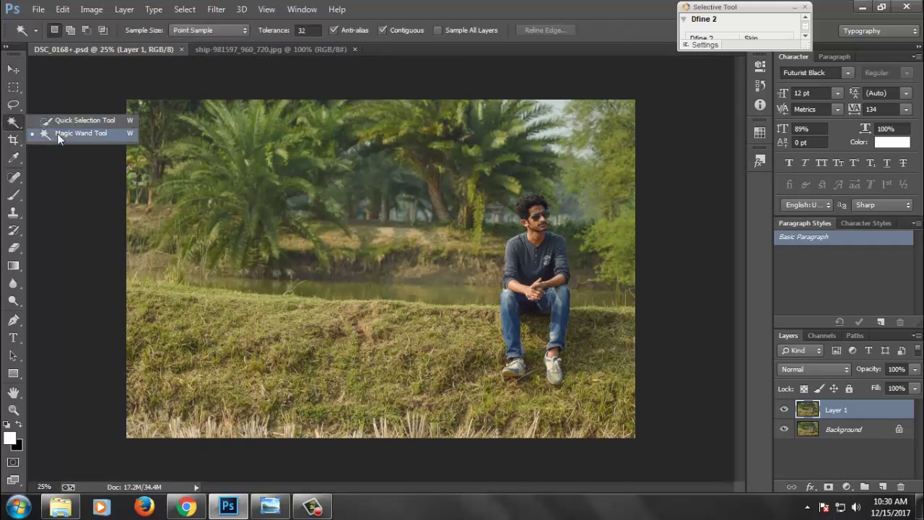
{"action": "left_click", "coordinate": [72, 121]}
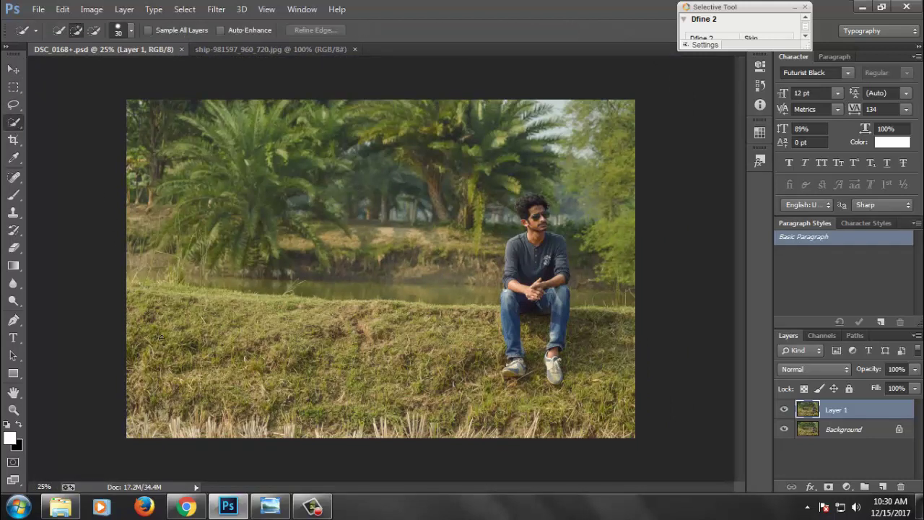
{"action": "mouse_move", "coordinate": [160, 337]}
{"action": "left_mouse_down"}
{"action": "mouse_move", "coordinate": [570, 430]}
{"action": "mouse_move", "coordinate": [614, 422]}
{"action": "left_mouse_up"}
{"action": "mouse_move", "coordinate": [624, 362]}
{"action": "left_mouse_down"}
{"action": "mouse_move", "coordinate": [462, 323]}
{"action": "mouse_move", "coordinate": [334, 318]}
{"action": "left_mouse_up"}
{"action": "mouse_move", "coordinate": [235, 327]}
{"action": "left_mouse_down"}
{"action": "mouse_move", "coordinate": [186, 312]}
{"action": "mouse_move", "coordinate": [186, 297]}
{"action": "left_mouse_up"}
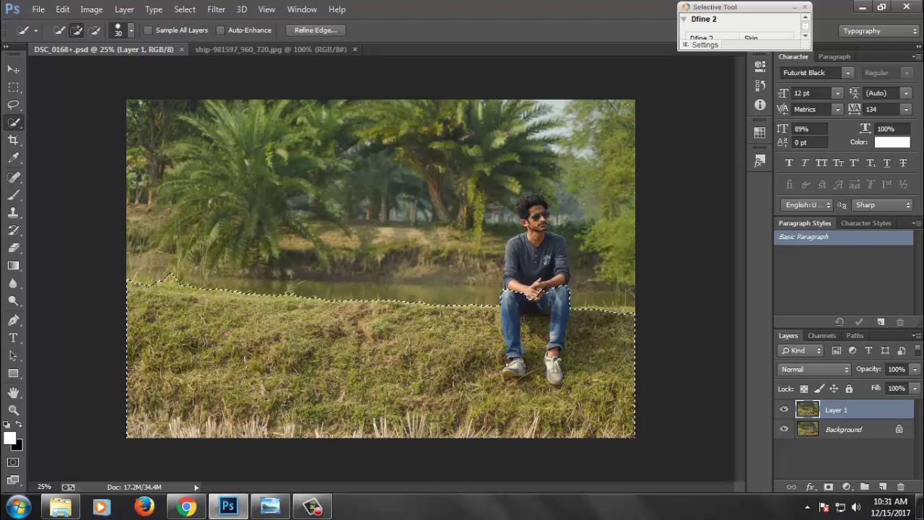
{"action": "left_click", "coordinate": [545, 276]}
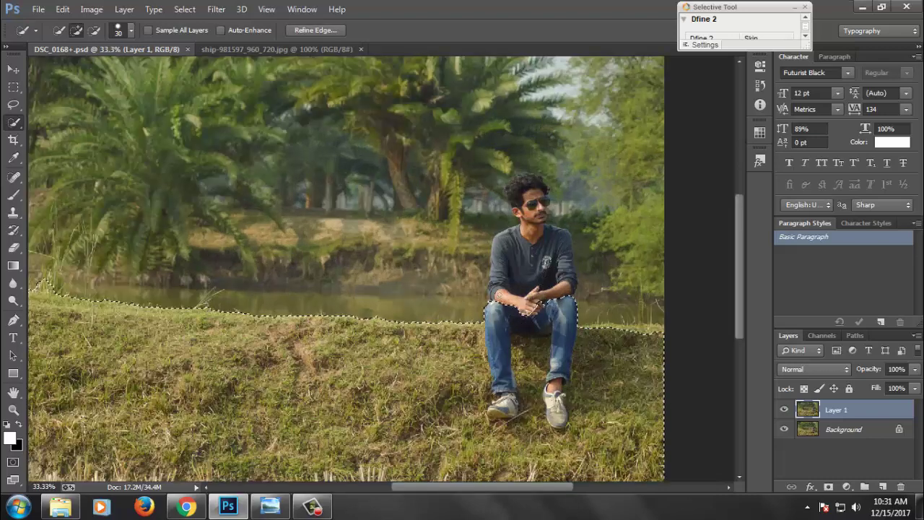
{"action": "left_click_drag", "start_coordinate": [497, 272], "coordinate": [514, 189]}
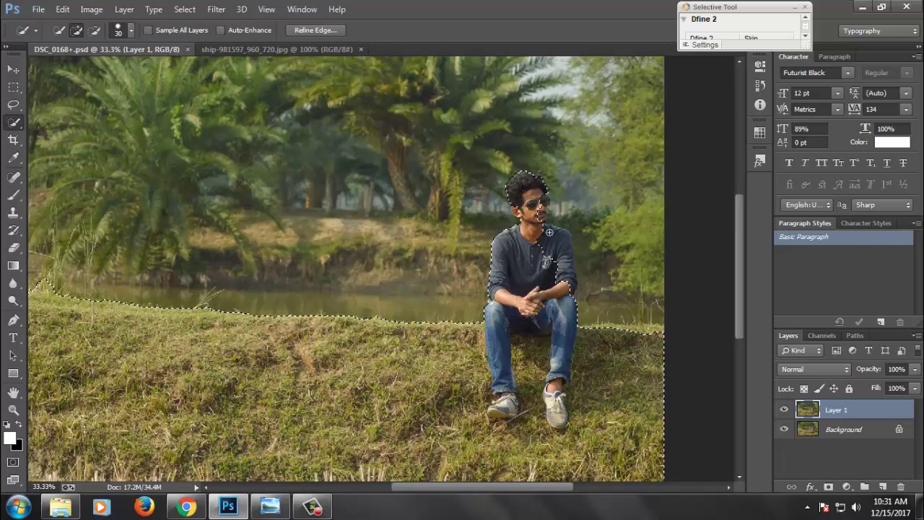
{"action": "scroll", "coordinate": [547, 232], "scroll_direction": "up", "scroll_amount": 1}
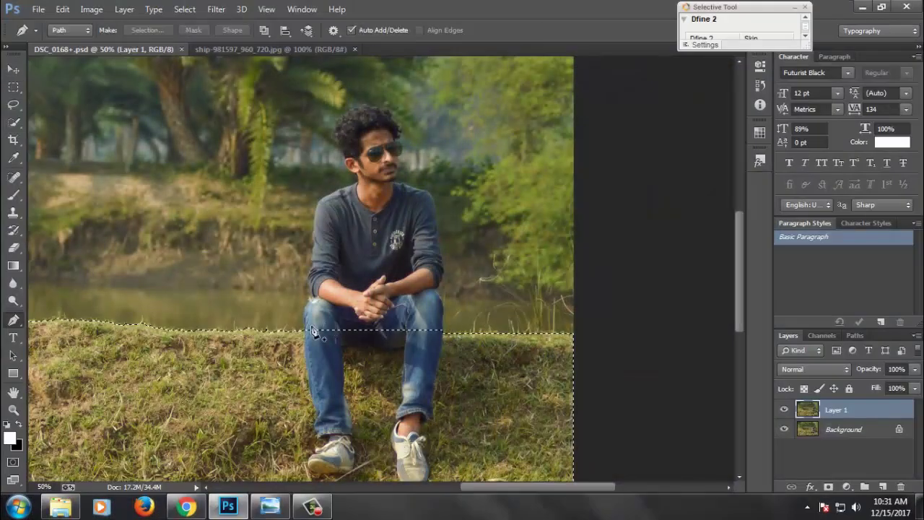
Trace a pen path from the man's leg up past his shoulder, ear and hair.
{"action": "scroll", "coordinate": [312, 331], "scroll_direction": "up", "scroll_amount": 1}
{"action": "scroll", "coordinate": [311, 335], "scroll_direction": "up", "scroll_amount": 1}
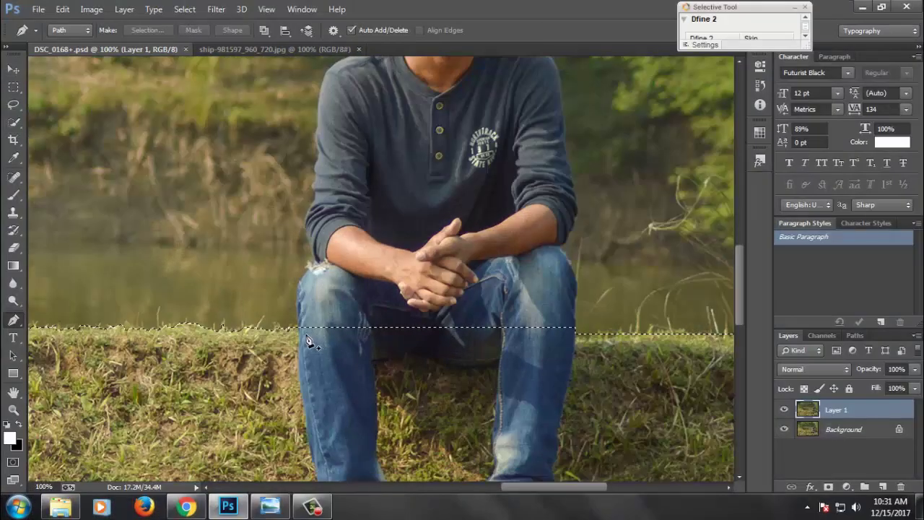
{"action": "left_click", "coordinate": [302, 325]}
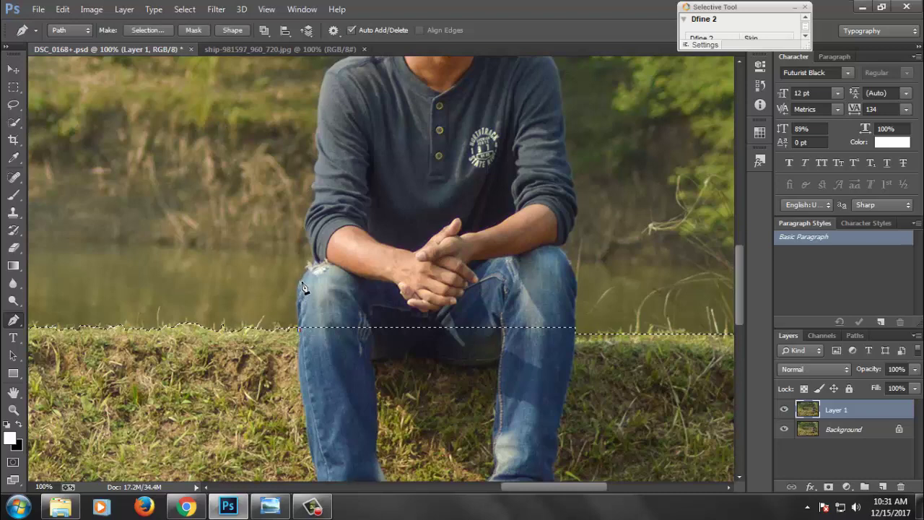
{"action": "left_click_drag", "start_coordinate": [301, 281], "coordinate": [309, 271]}
{"action": "scroll", "coordinate": [318, 269], "scroll_direction": "up", "scroll_amount": 1}
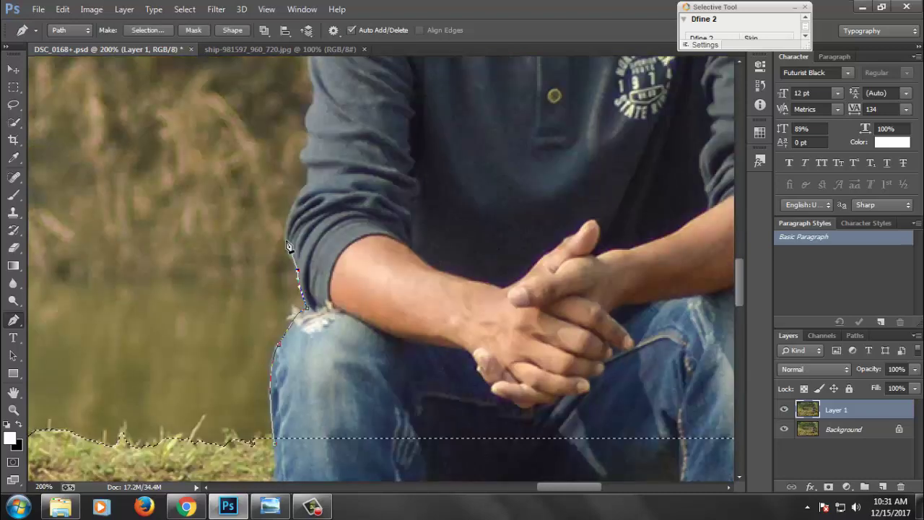
{"action": "scroll", "coordinate": [352, 298], "scroll_direction": "up", "scroll_amount": 2}
{"action": "left_click_drag", "start_coordinate": [337, 294], "coordinate": [363, 272]}
{"action": "scroll", "coordinate": [363, 272], "scroll_direction": "up", "scroll_amount": 3}
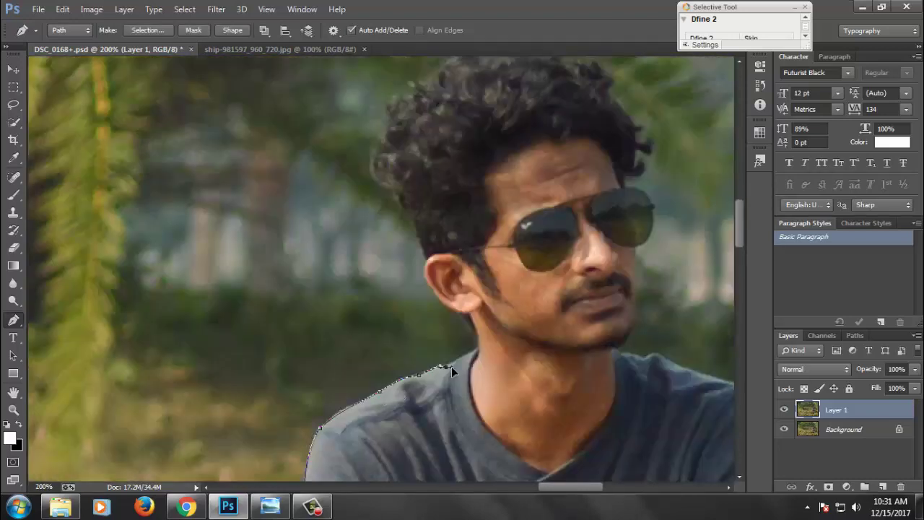
{"action": "scroll", "coordinate": [462, 339], "scroll_direction": "up", "scroll_amount": 1}
{"action": "left_click", "coordinate": [432, 296]}
{"action": "left_click", "coordinate": [404, 275]}
{"action": "left_click", "coordinate": [381, 238]}
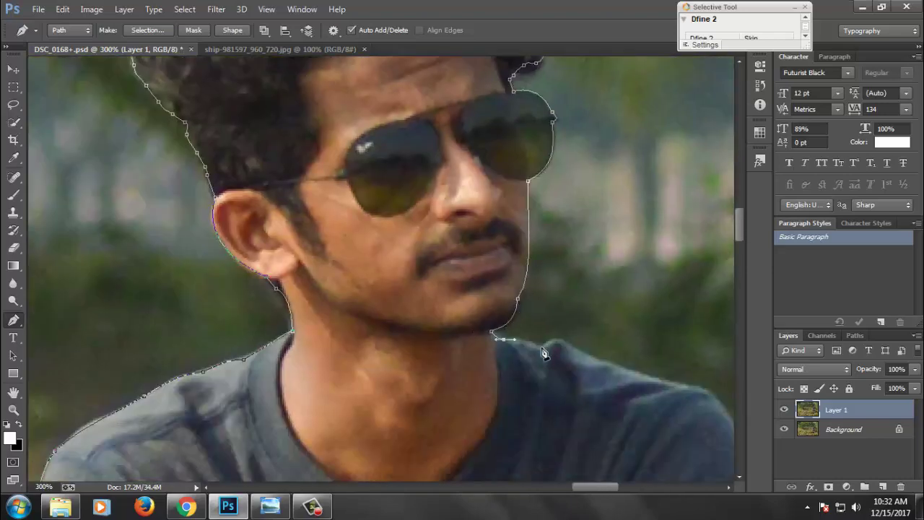
Continue the path down the sleeve and along the bottom, close it, and convert it to a selection.
{"action": "scroll", "coordinate": [506, 347], "scroll_direction": "down", "scroll_amount": 5}
{"action": "scroll", "coordinate": [491, 361], "scroll_direction": "down", "scroll_amount": 3}
{"action": "left_click", "coordinate": [474, 330]}
{"action": "scroll", "coordinate": [491, 373], "scroll_direction": "down", "scroll_amount": 3}
{"action": "left_click_drag", "start_coordinate": [474, 398], "coordinate": [468, 404]}
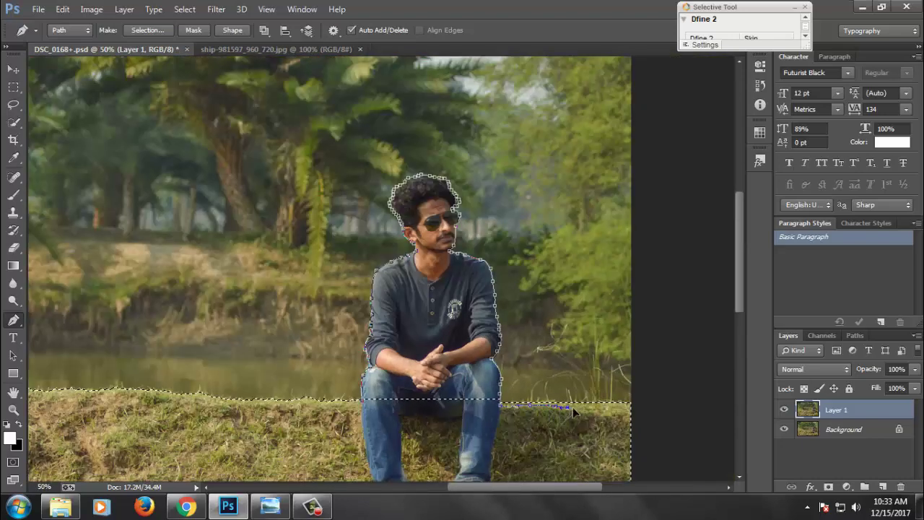
{"action": "left_click", "coordinate": [600, 407]}
{"action": "left_click", "coordinate": [607, 437]}
{"action": "left_click", "coordinate": [578, 470]}
{"action": "left_click", "coordinate": [471, 470]}
{"action": "left_click", "coordinate": [444, 468]}
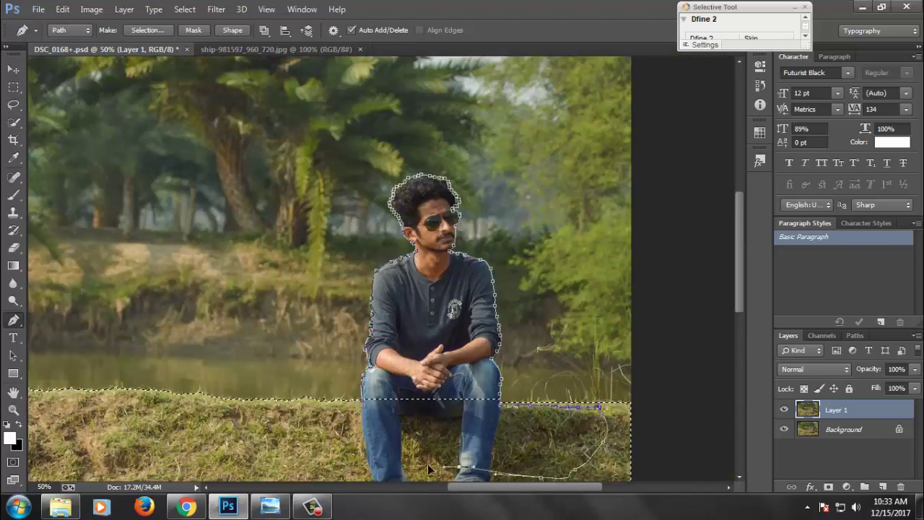
{"action": "left_click", "coordinate": [370, 452]}
{"action": "key", "text": "ctrl+Return"}
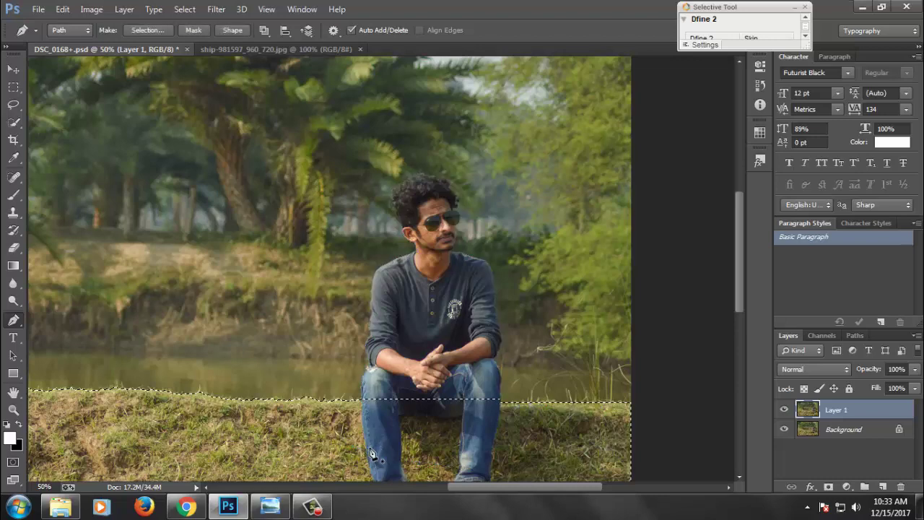
{"action": "left_click", "coordinate": [415, 426], "text": "alt"}
{"action": "left_click_drag", "start_coordinate": [470, 330], "coordinate": [487, 299]}
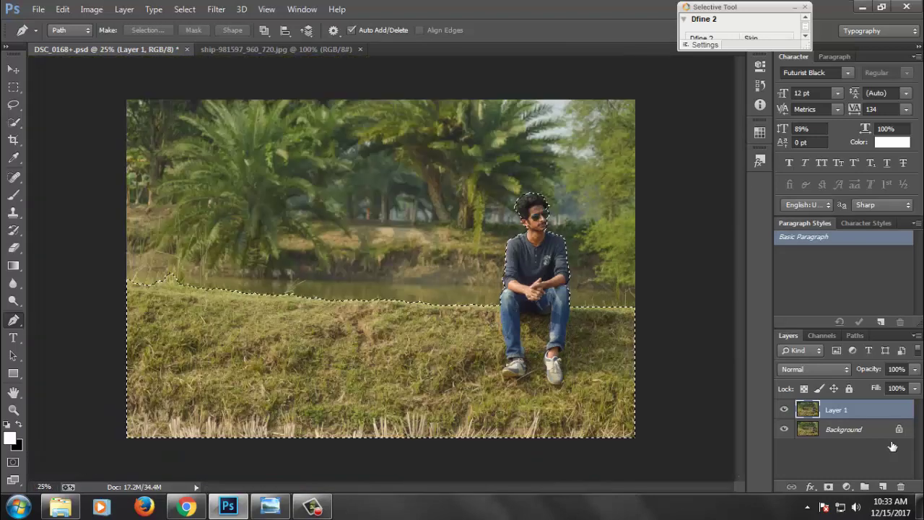
Mask the sky off Layer 1, refine the horizon edge with Refine Mask, and hide the Background.
{"action": "left_click", "coordinate": [830, 485]}
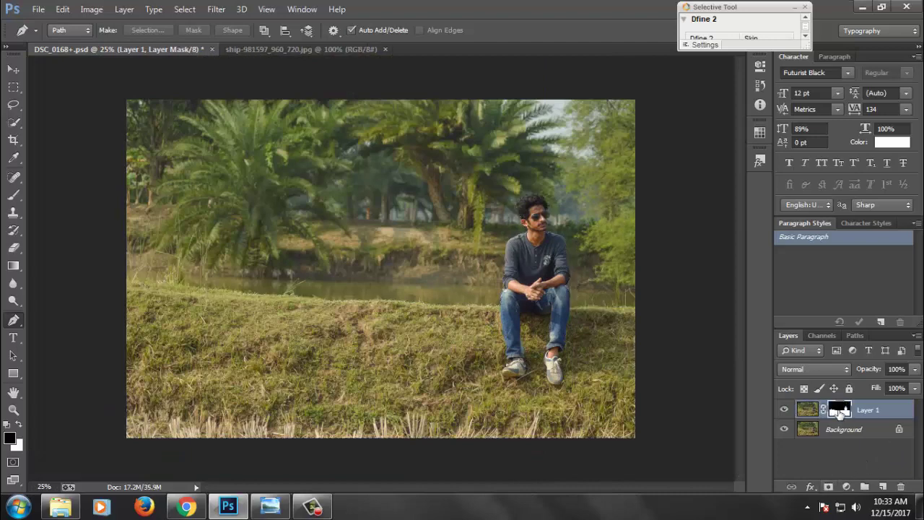
{"action": "right_click", "coordinate": [839, 411]}
{"action": "left_click", "coordinate": [834, 377]}
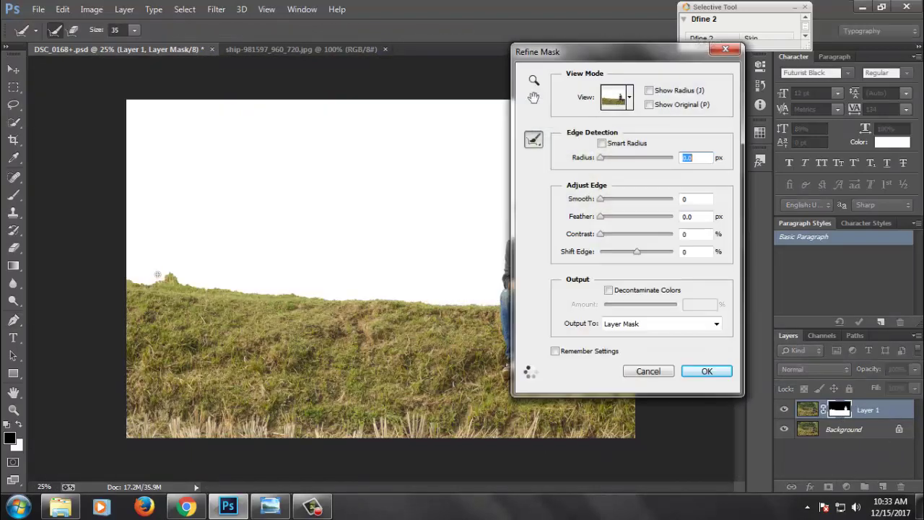
{"action": "scroll", "coordinate": [138, 283], "scroll_direction": "up", "scroll_amount": 1}
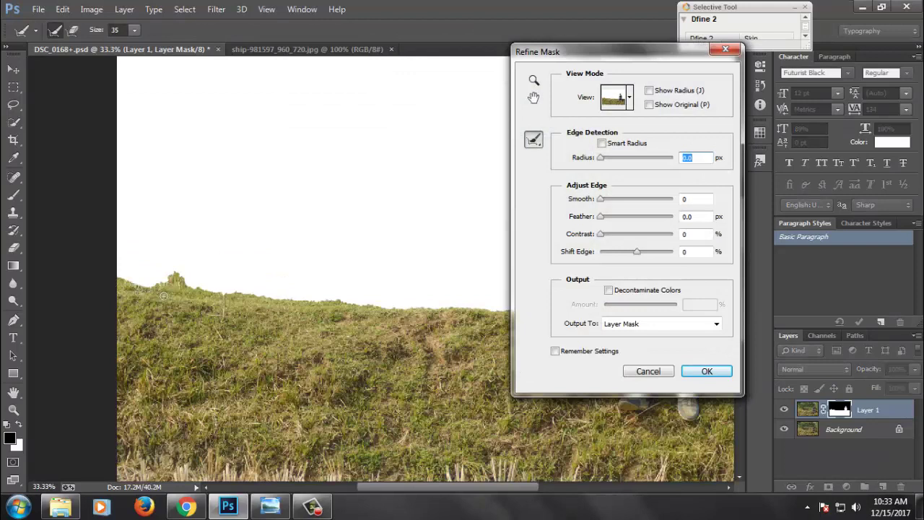
{"action": "left_click_drag", "start_coordinate": [163, 296], "coordinate": [255, 301]}
{"action": "mouse_move", "coordinate": [205, 283]}
{"action": "left_mouse_down"}
{"action": "mouse_move", "coordinate": [421, 317]}
{"action": "mouse_move", "coordinate": [500, 317]}
{"action": "mouse_move", "coordinate": [376, 308]}
{"action": "mouse_move", "coordinate": [340, 293]}
{"action": "mouse_move", "coordinate": [180, 298]}
{"action": "left_mouse_up"}
{"action": "left_click_drag", "start_coordinate": [207, 327], "coordinate": [313, 332]}
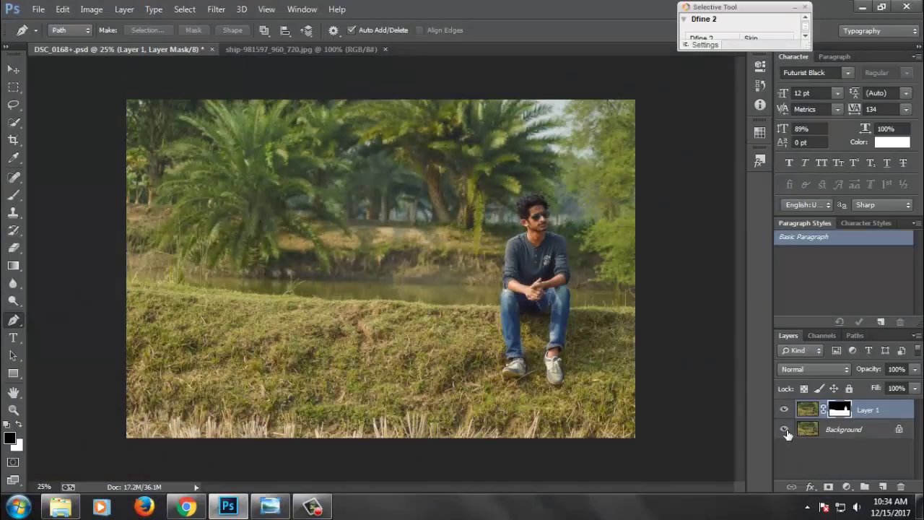
{"action": "left_click", "coordinate": [785, 430]}
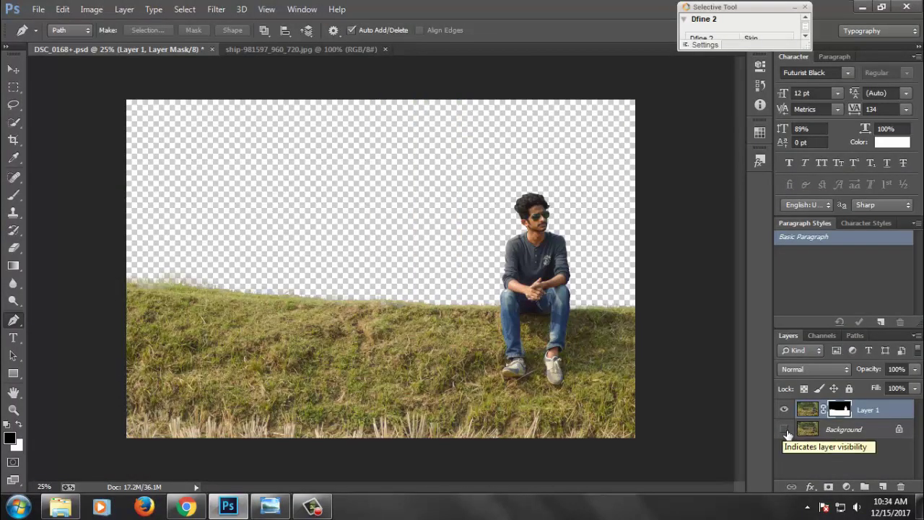
Warp Layer 1 so the left side of the hill runs flatter.
{"action": "key", "text": "ctrl+t"}
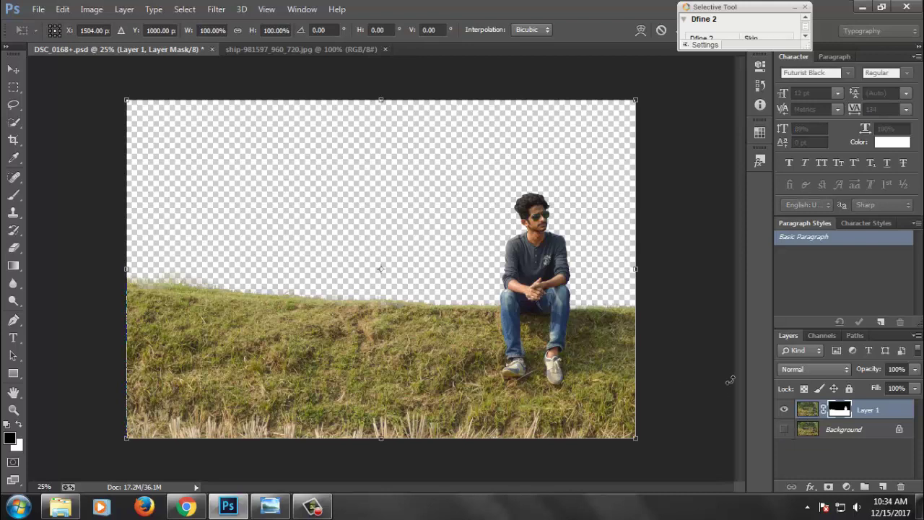
{"action": "key", "text": "Return"}
{"action": "key", "text": "p"}
{"action": "left_click", "coordinate": [808, 410]}
{"action": "key", "text": "ctrl+t"}
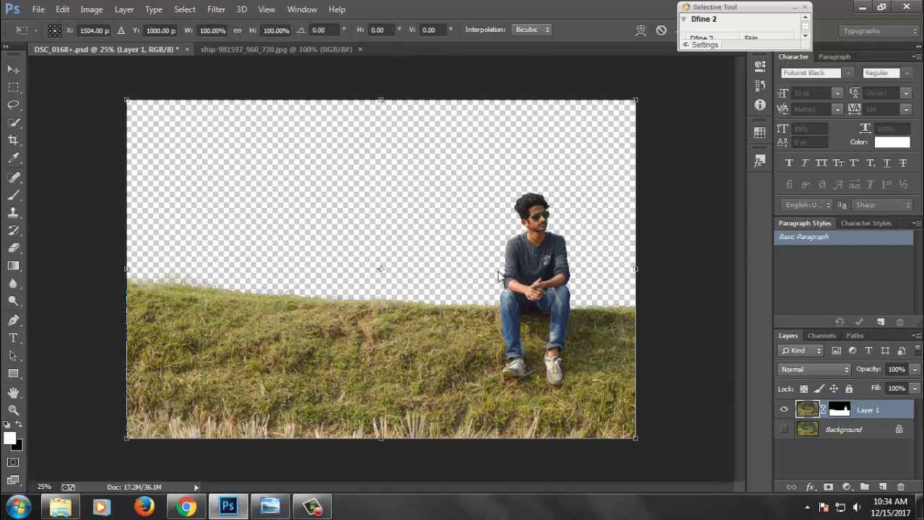
{"action": "right_click", "coordinate": [498, 389]}
{"action": "left_click", "coordinate": [538, 147]}
{"action": "mouse_move", "coordinate": [151, 287]}
{"action": "left_mouse_down"}
{"action": "mouse_move", "coordinate": [133, 289]}
{"action": "mouse_move", "coordinate": [126, 302]}
{"action": "left_mouse_up"}
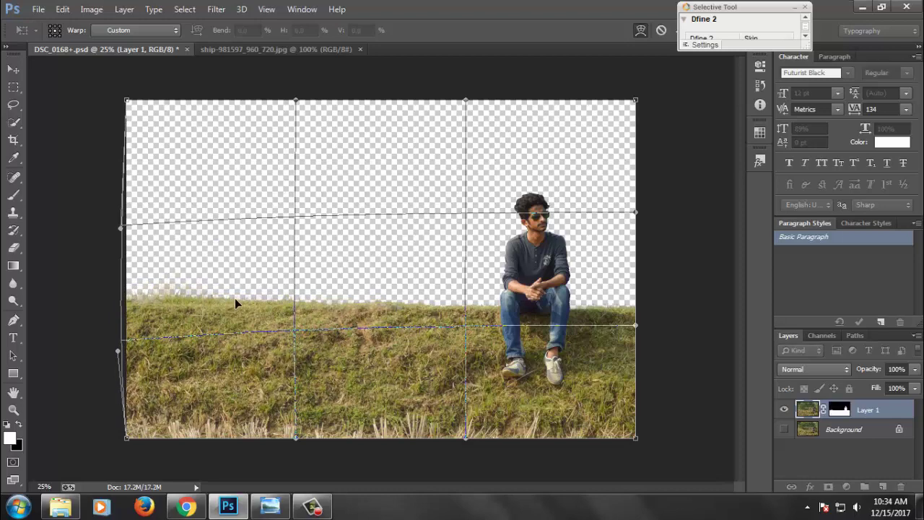
{"action": "key", "text": "p"}
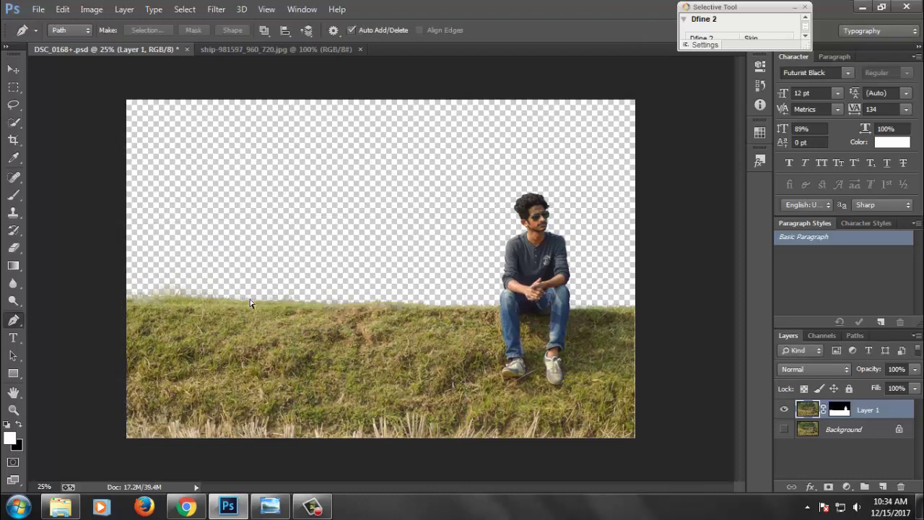
Scale Layer 1 up to about 101.41% and save the document.
{"action": "key", "text": "ctrl+t"}
{"action": "left_click_drag", "start_coordinate": [644, 447], "coordinate": [647, 442]}
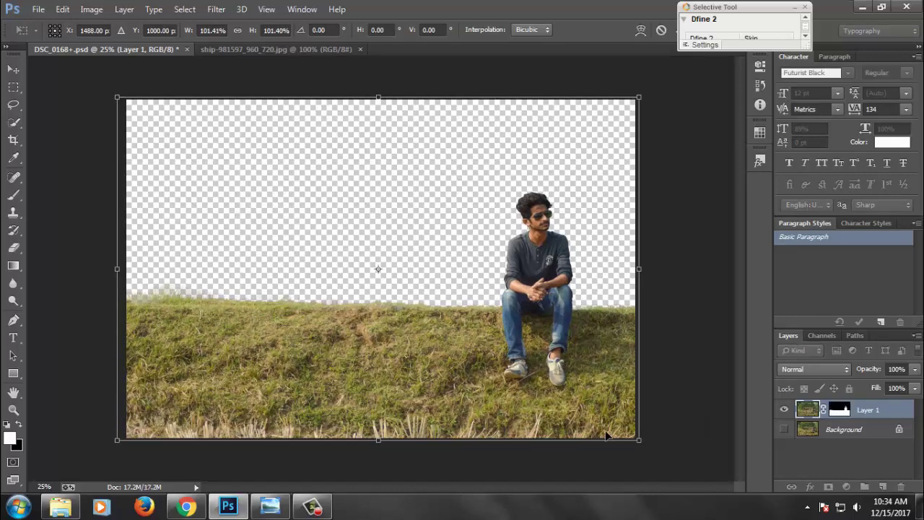
{"action": "key", "text": "Return"}
{"action": "key", "text": "v"}
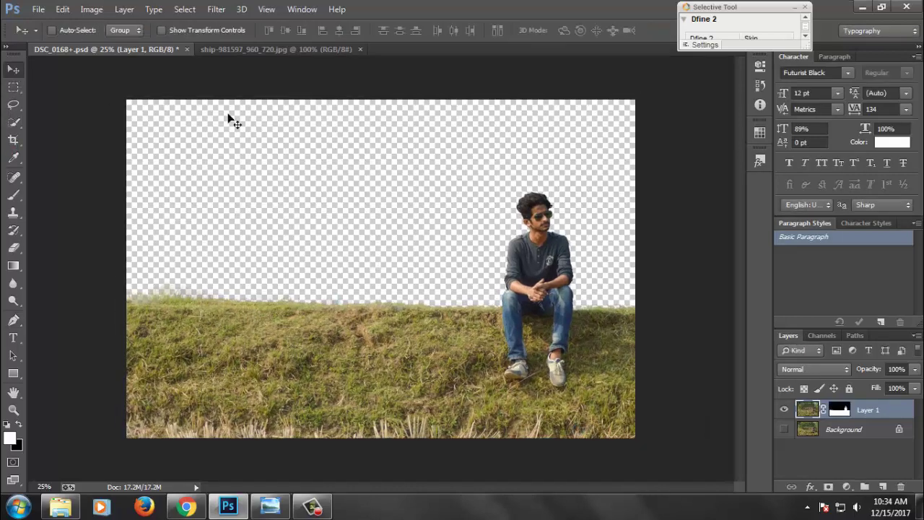
{"action": "key", "text": "ctrl+s"}
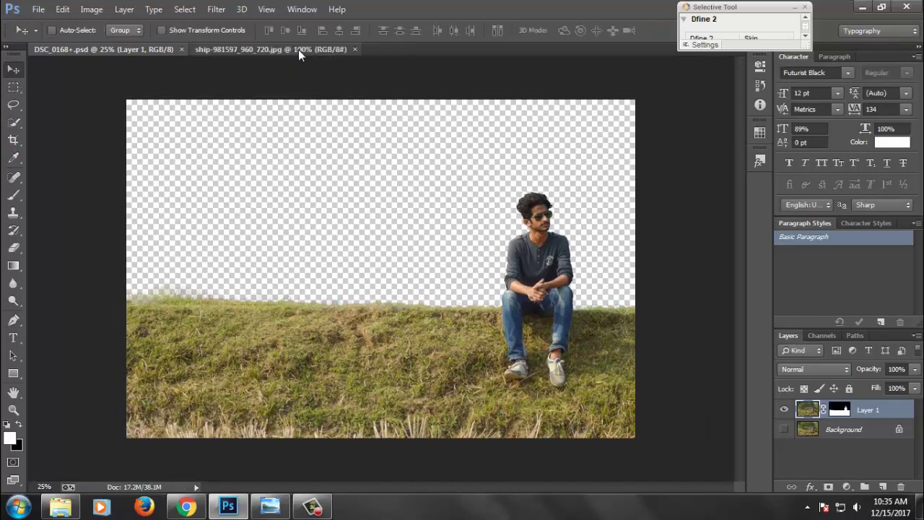
Bring the ship photo into the composite, enlarge it about 330% and flip it horizontally.
{"action": "left_click", "coordinate": [298, 49]}
{"action": "mouse_move", "coordinate": [414, 303]}
{"action": "left_mouse_down"}
{"action": "mouse_move", "coordinate": [313, 256]}
{"action": "mouse_move", "coordinate": [364, 241]}
{"action": "left_mouse_up"}
{"action": "key", "text": "ctrl+t"}
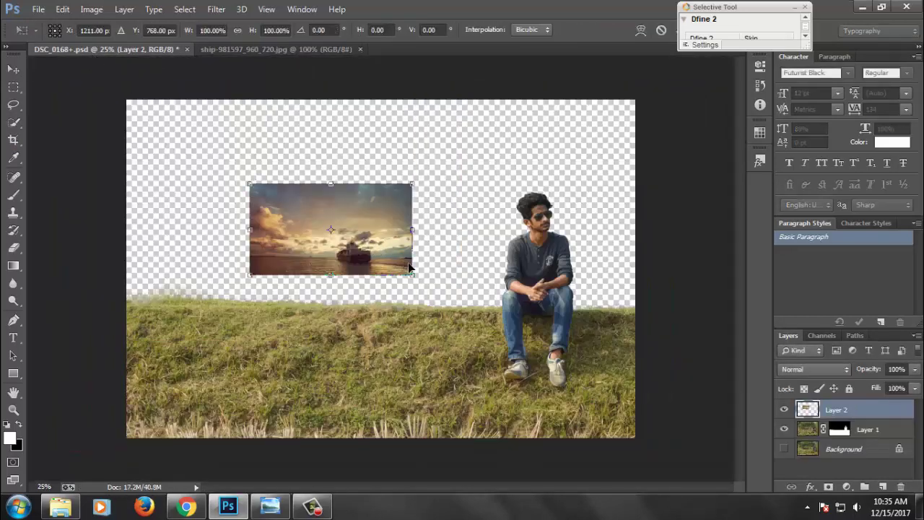
{"action": "left_click_drag", "start_coordinate": [413, 276], "coordinate": [634, 337]}
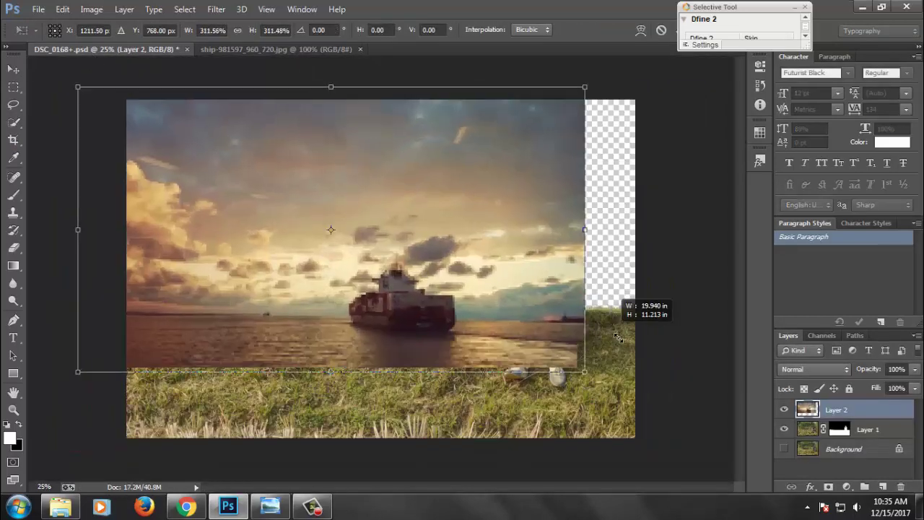
{"action": "left_click_drag", "start_coordinate": [571, 297], "coordinate": [579, 302]}
{"action": "right_click", "coordinate": [579, 302]}
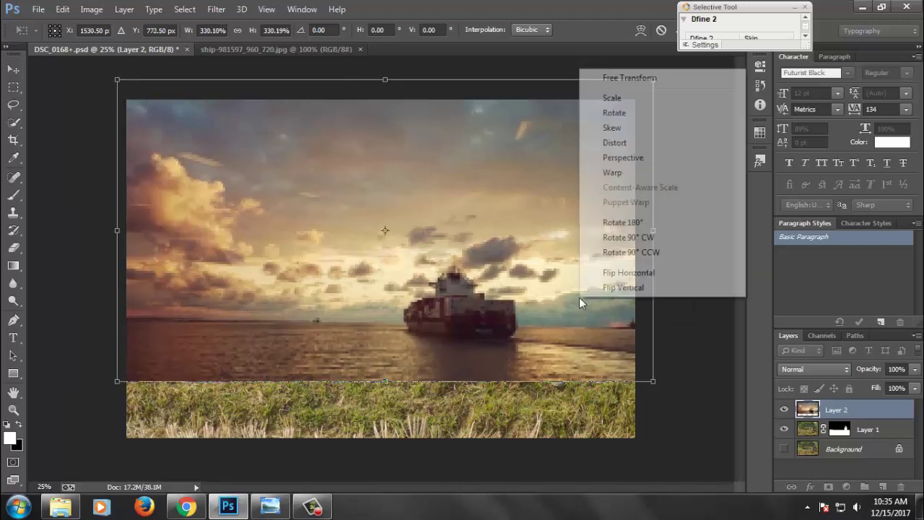
{"action": "left_click", "coordinate": [607, 262]}
{"action": "key", "text": "Return"}
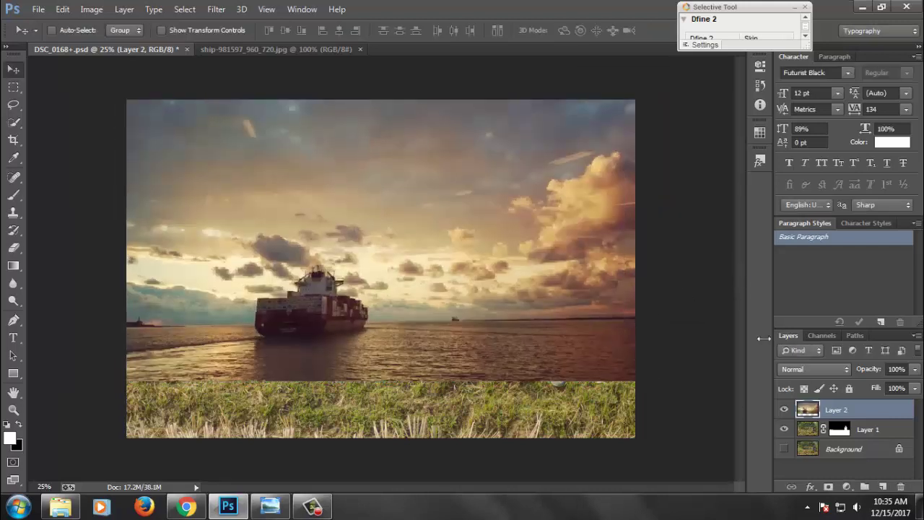
Move Layer 1 above the ship layer and shift the sunset scene up behind the grass.
{"action": "left_click_drag", "start_coordinate": [866, 429], "coordinate": [868, 443]}
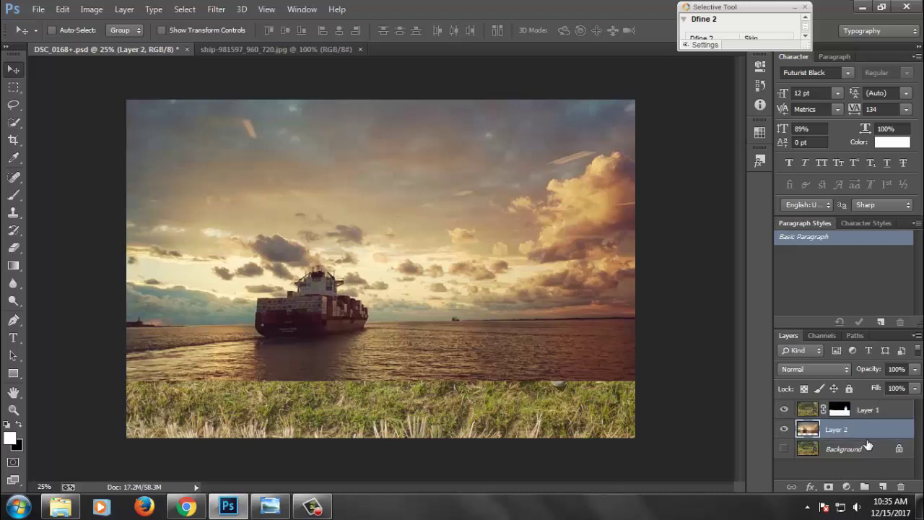
{"action": "left_click_drag", "start_coordinate": [516, 265], "coordinate": [516, 243]}
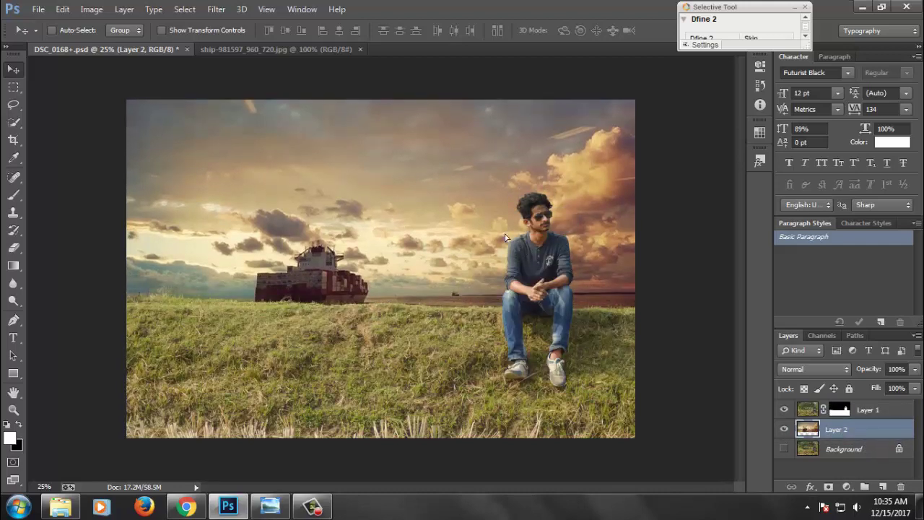
{"action": "left_click_drag", "start_coordinate": [507, 237], "coordinate": [506, 232]}
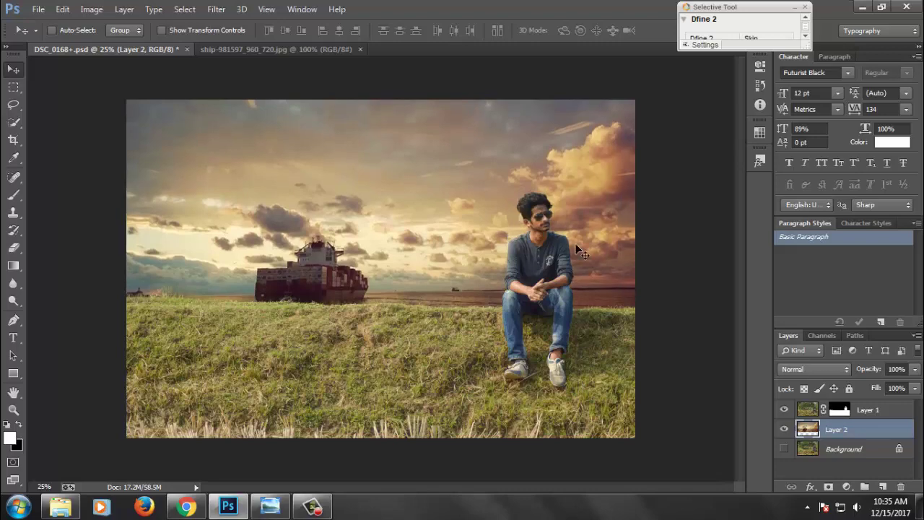
{"action": "left_click", "coordinate": [549, 189], "text": "ctrl+alt+space"}
{"action": "left_click", "coordinate": [469, 195], "text": "ctrl+space"}
Marquee-select the lower-left grass on Layer 1 and warp its edge.
{"action": "left_click", "coordinate": [818, 414]}
{"action": "key", "text": "m"}
{"action": "left_click_drag", "start_coordinate": [101, 285], "coordinate": [458, 505]}
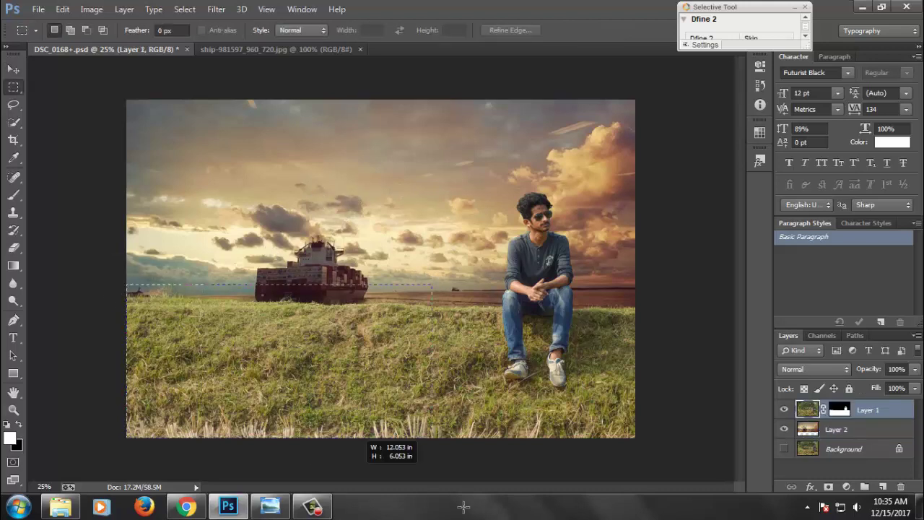
{"action": "key", "text": "ctrl+t"}
{"action": "right_click", "coordinate": [370, 362]}
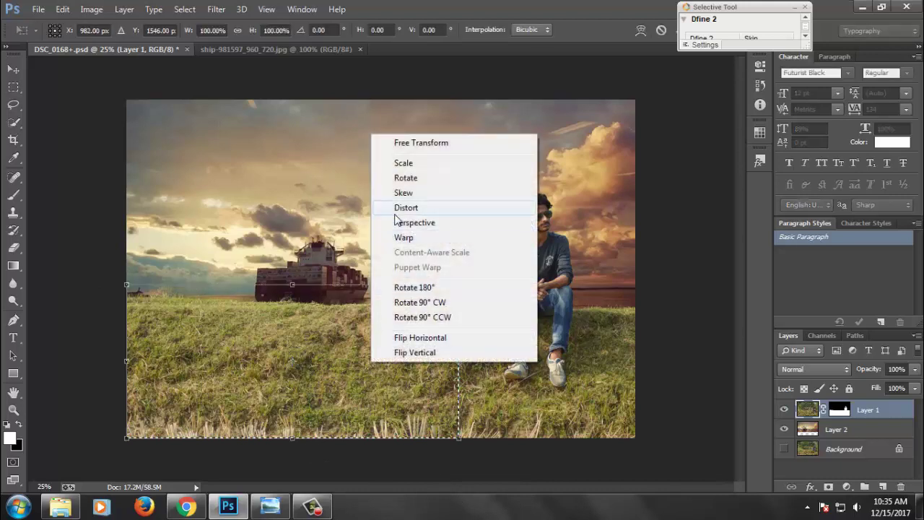
{"action": "left_click", "coordinate": [401, 237]}
{"action": "left_click_drag", "start_coordinate": [133, 305], "coordinate": [245, 311]}
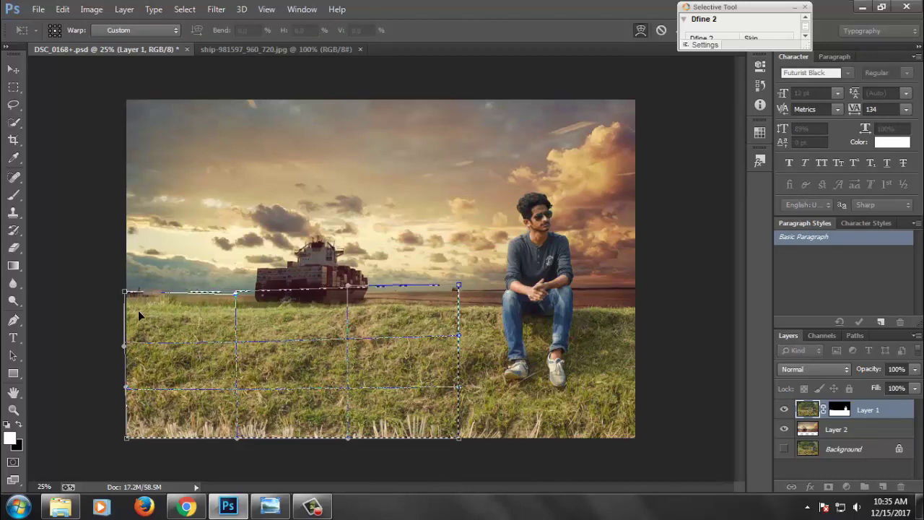
{"action": "key", "text": "Return"}
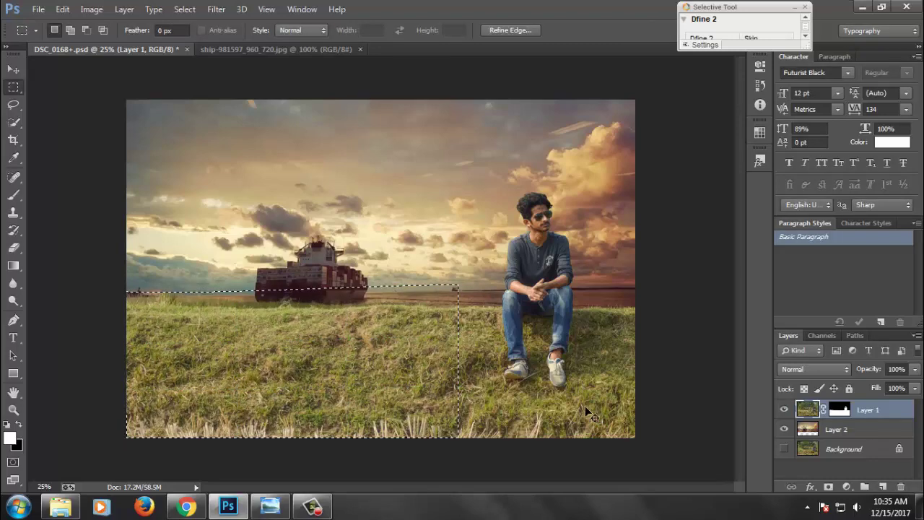
{"action": "key", "text": "ctrl+d"}
Save the composite and inspect it while switching between the sunset and grass layers.
{"action": "left_click", "coordinate": [441, 333], "text": "ctrl+alt"}
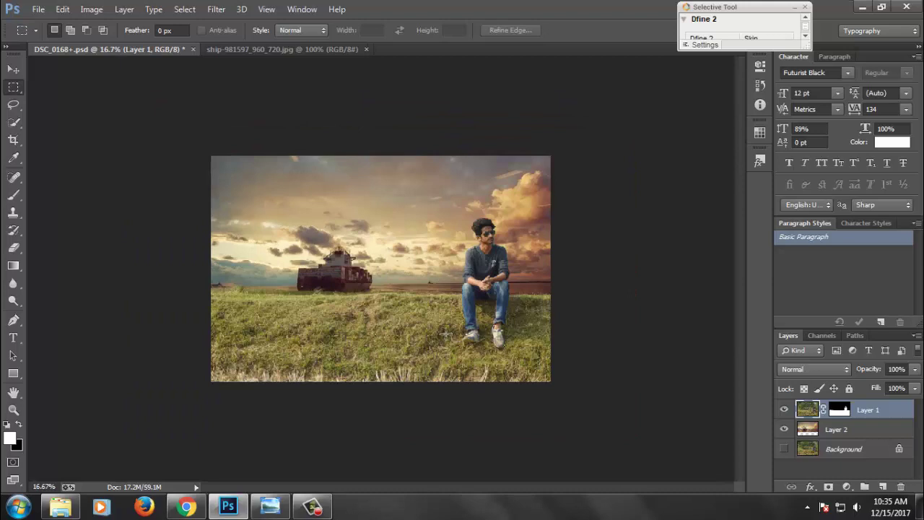
{"action": "key", "text": "ctrl+s"}
{"action": "left_click", "coordinate": [434, 251], "text": "ctrl"}
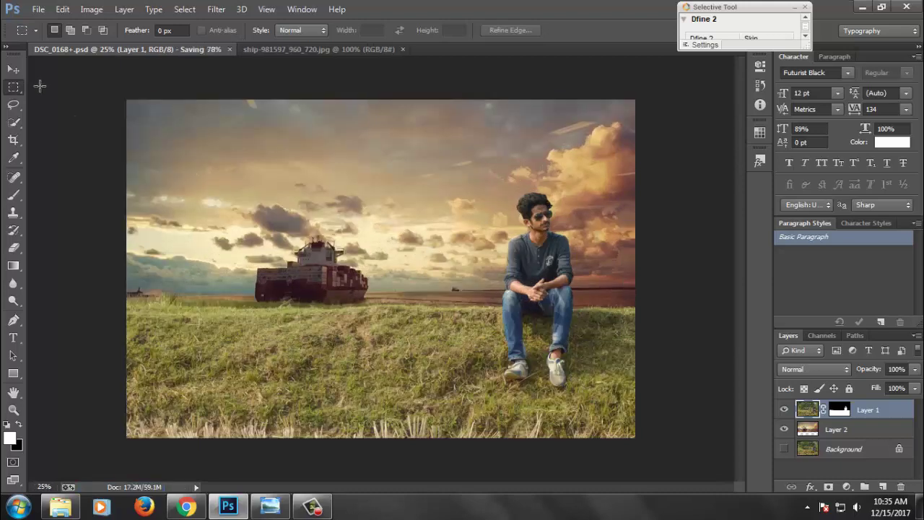
{"action": "left_click", "coordinate": [13, 68]}
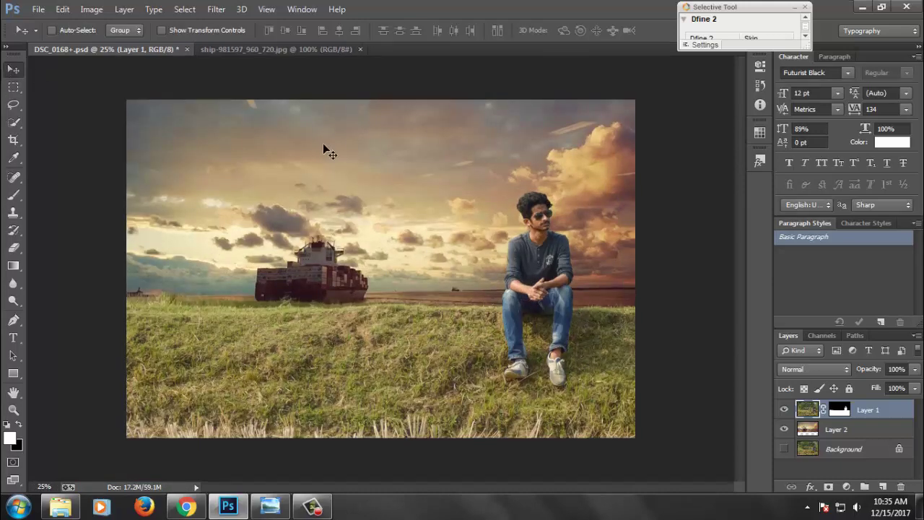
{"action": "left_click", "coordinate": [836, 429]}
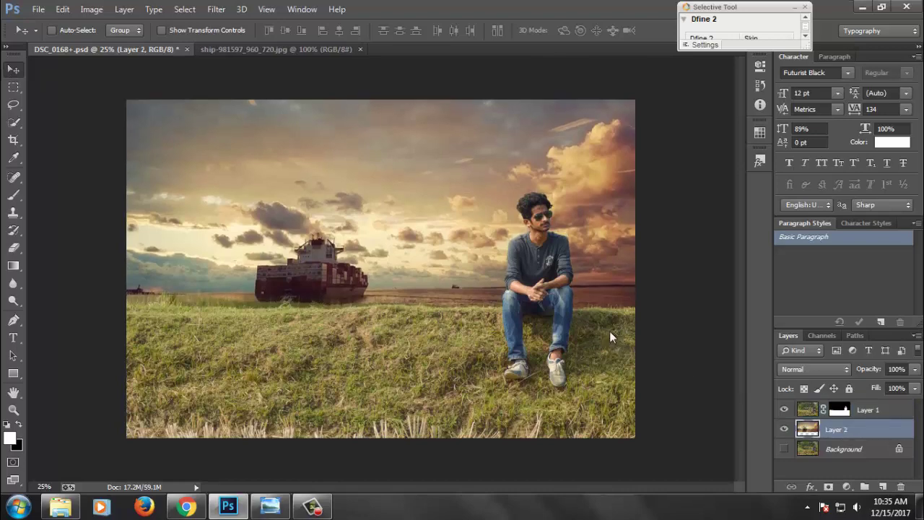
{"action": "left_click", "coordinate": [421, 180]}
{"action": "key", "text": "ctrl+minus"}
{"action": "key", "text": "ctrl+s"}
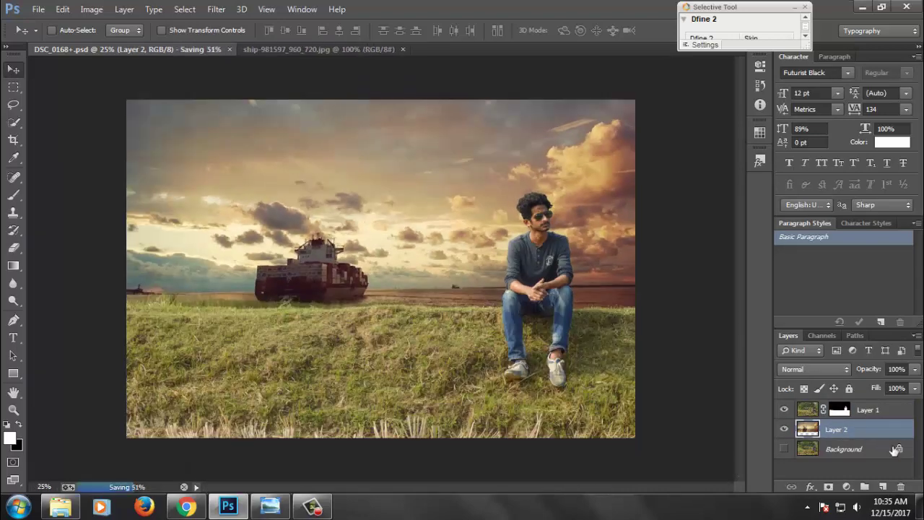
{"action": "left_click", "coordinate": [882, 416]}
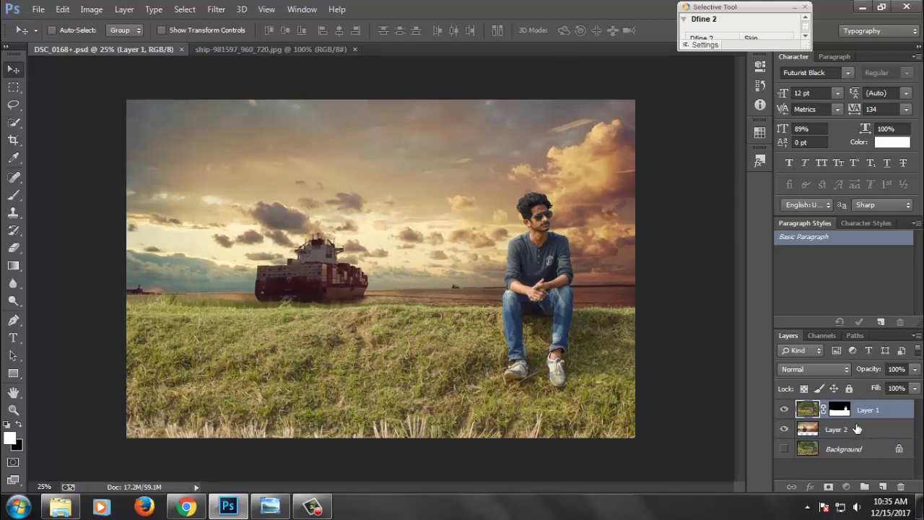
{"action": "left_click", "coordinate": [857, 429]}
{"action": "left_click", "coordinate": [880, 416]}
Add a new empty layer for the glow and choose a bright yellow colour.
{"action": "left_click", "coordinate": [883, 487]}
{"action": "key", "text": "b"}
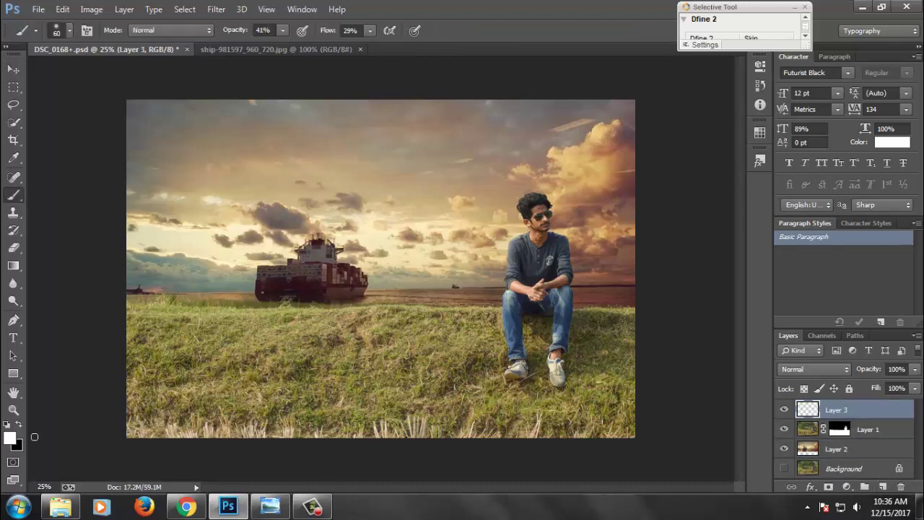
{"action": "left_click", "coordinate": [17, 445]}
{"action": "left_click", "coordinate": [727, 267]}
{"action": "left_click", "coordinate": [674, 152]}
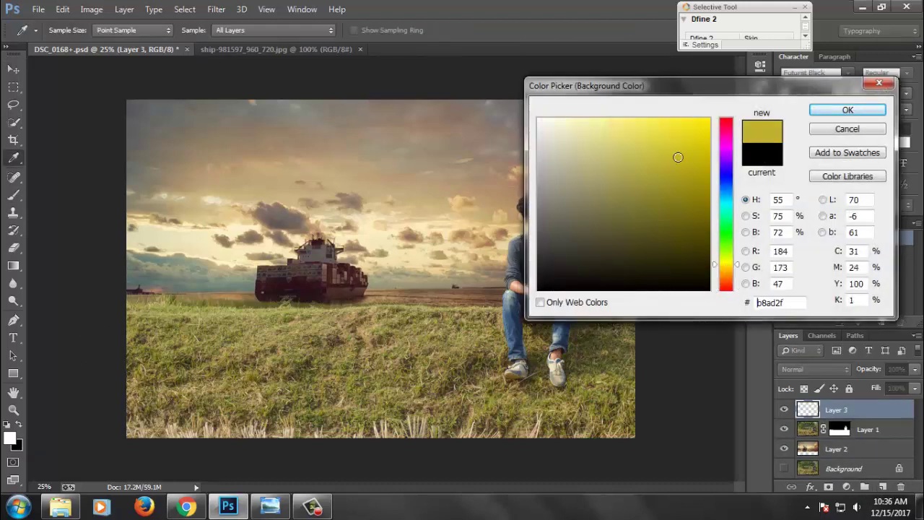
{"action": "left_click", "coordinate": [707, 120]}
{"action": "left_click", "coordinate": [842, 112]}
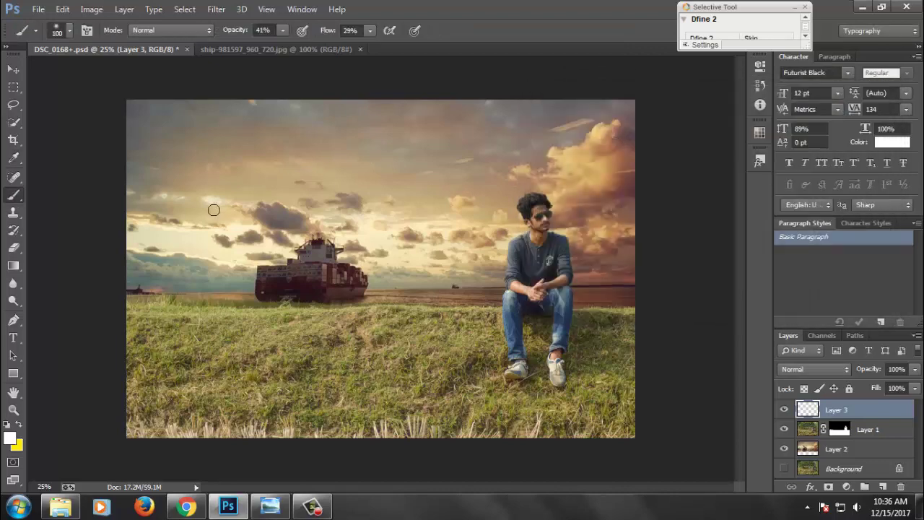
Set the brush to size 250 with 72% opacity and 72% flow.
{"action": "key", "text": "bracketright"}
{"action": "key", "text": "bracketright"}
{"action": "key", "text": "bracketright"}
{"action": "left_click", "coordinate": [278, 31]}
{"action": "type", "text": "72"}
{"action": "key", "text": "Tab"}
{"action": "type", "text": "7"}
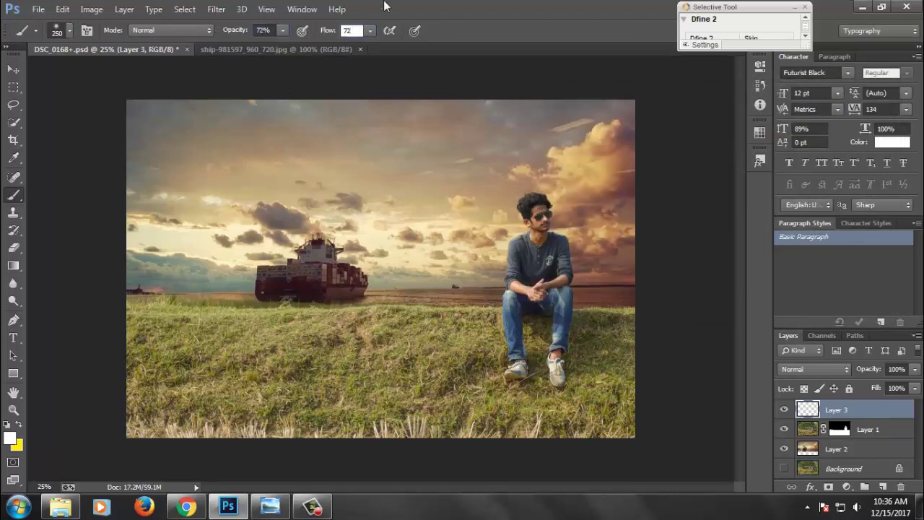
{"action": "key", "text": "Return"}
Paint a soft yellow glow along the horizon on both sides of the man.
{"action": "key", "text": "bracketright"}
{"action": "key", "text": "bracketright"}
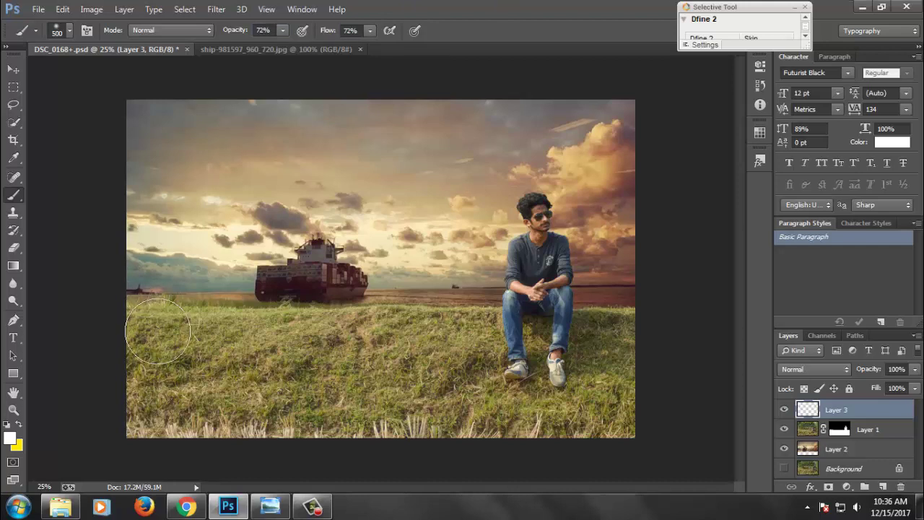
{"action": "left_click_drag", "start_coordinate": [145, 310], "coordinate": [426, 311]}
{"action": "key", "text": "ctrl+z"}
{"action": "left_click", "coordinate": [21, 426]}
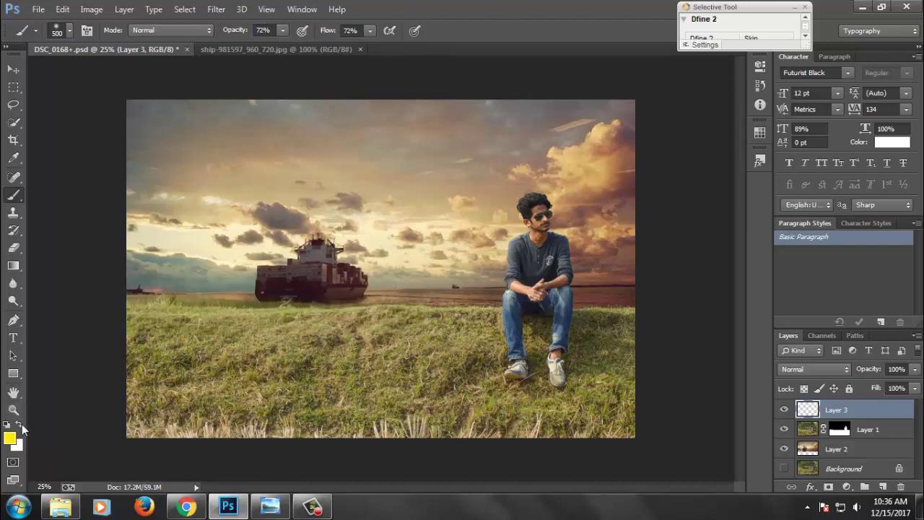
{"action": "left_click_drag", "start_coordinate": [145, 292], "coordinate": [224, 293]}
{"action": "left_click_drag", "start_coordinate": [429, 334], "coordinate": [187, 343]}
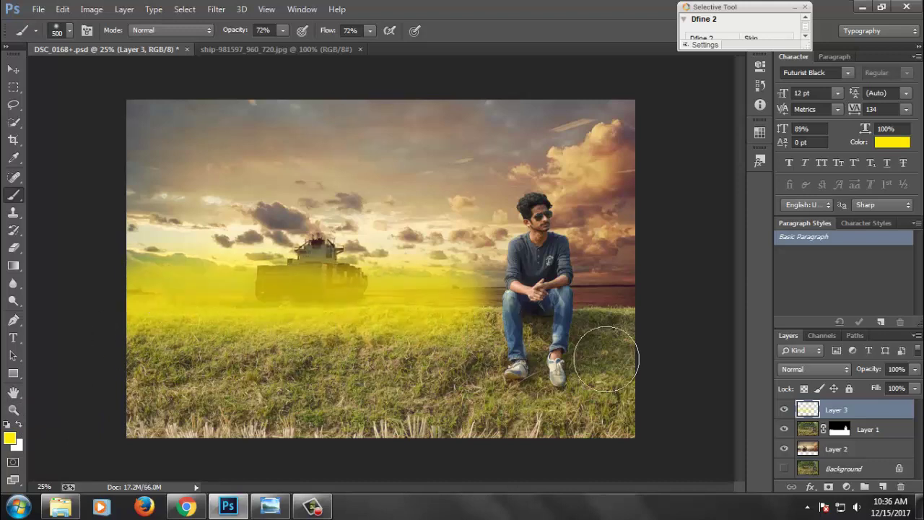
{"action": "key", "text": "bracketleft"}
{"action": "key", "text": "bracketleft"}
{"action": "key", "text": "bracketleft"}
{"action": "mouse_move", "coordinate": [628, 310]}
{"action": "left_mouse_down"}
{"action": "mouse_move", "coordinate": [593, 315]}
{"action": "mouse_move", "coordinate": [645, 310]}
{"action": "mouse_move", "coordinate": [642, 299]}
{"action": "mouse_move", "coordinate": [614, 314]}
{"action": "mouse_move", "coordinate": [578, 290]}
{"action": "left_mouse_up"}
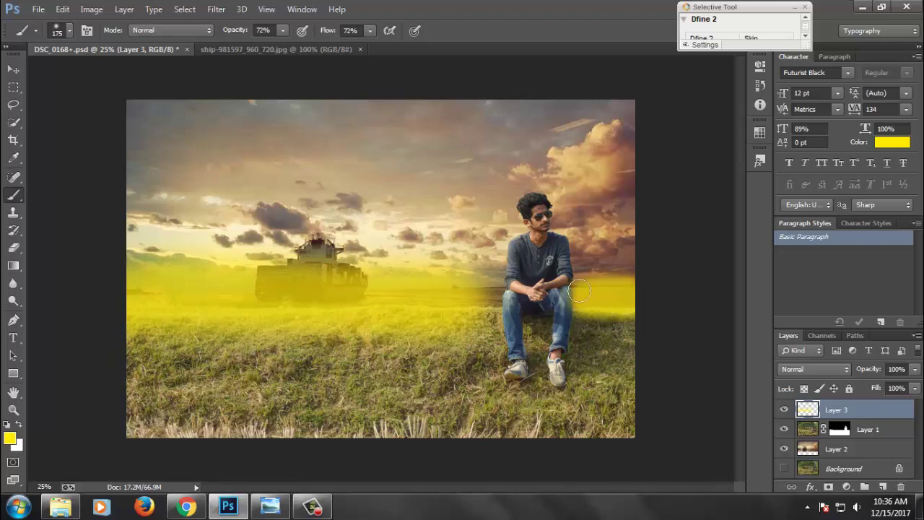
Fade the glow layer to 29% opacity and save the document.
{"action": "left_click_drag", "start_coordinate": [879, 368], "coordinate": [866, 372]}
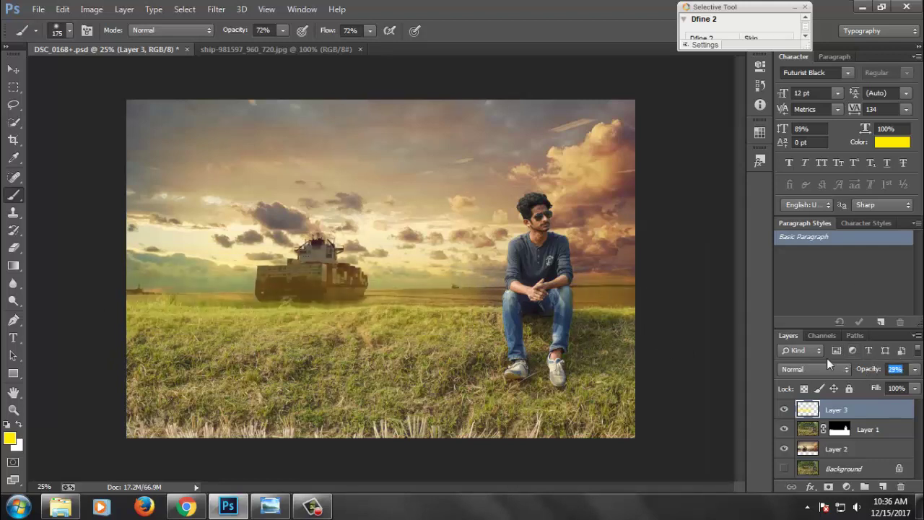
{"action": "key", "text": "v"}
{"action": "scroll", "coordinate": [433, 216], "scroll_direction": "up", "scroll_amount": 1}
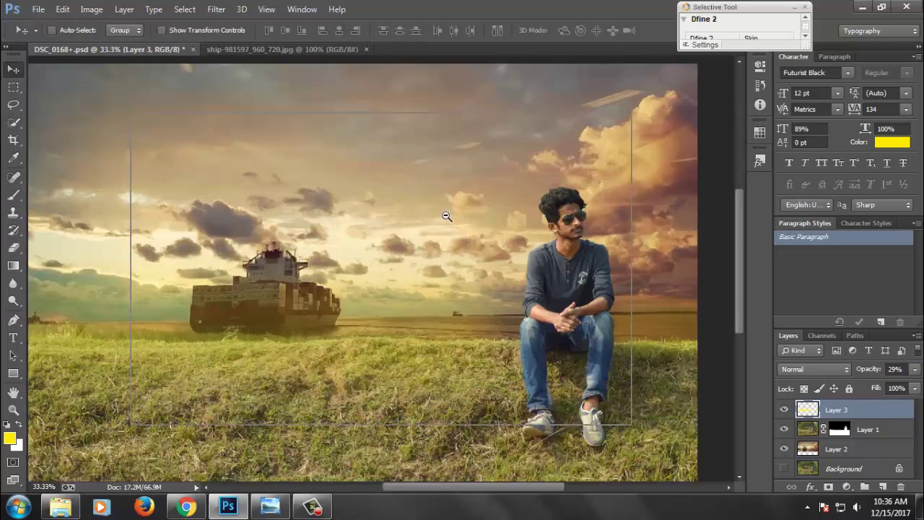
{"action": "scroll", "coordinate": [442, 214], "scroll_direction": "down", "scroll_amount": 1}
{"action": "key", "text": "ctrl+s"}
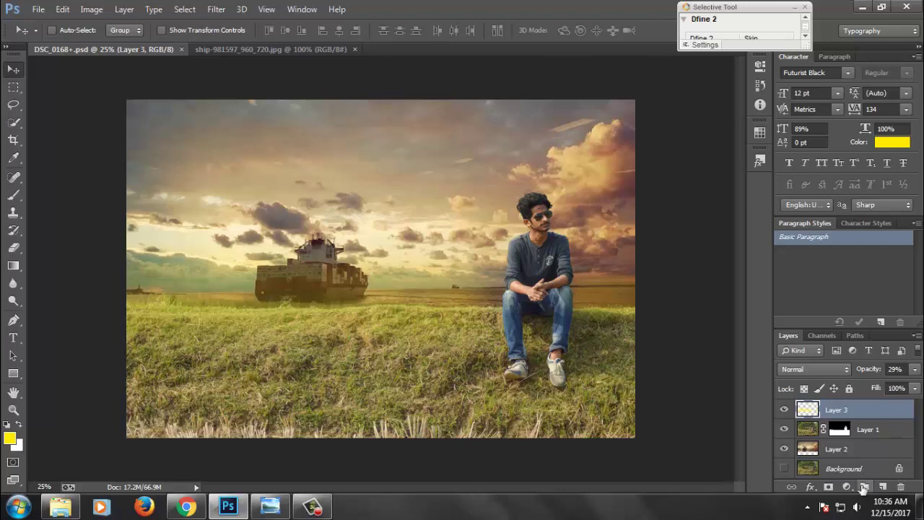
Crop a strip from the top and bottom of the composite, save, and show the adjustment layer menu.
{"action": "key", "text": "c"}
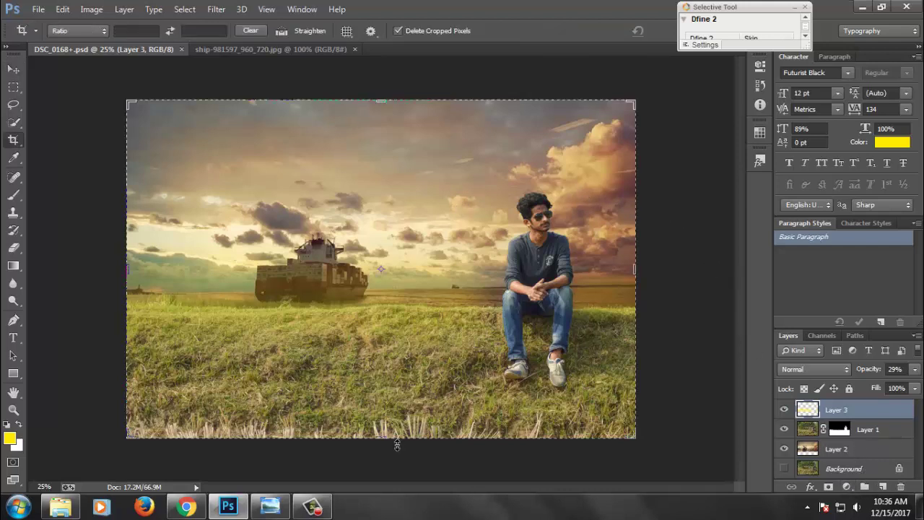
{"action": "left_click_drag", "start_coordinate": [391, 443], "coordinate": [395, 431]}
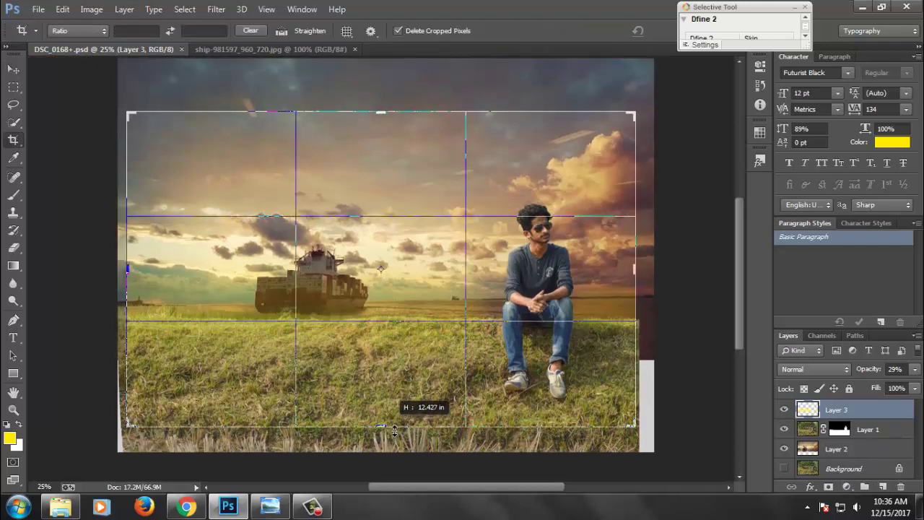
{"action": "key", "text": "Return"}
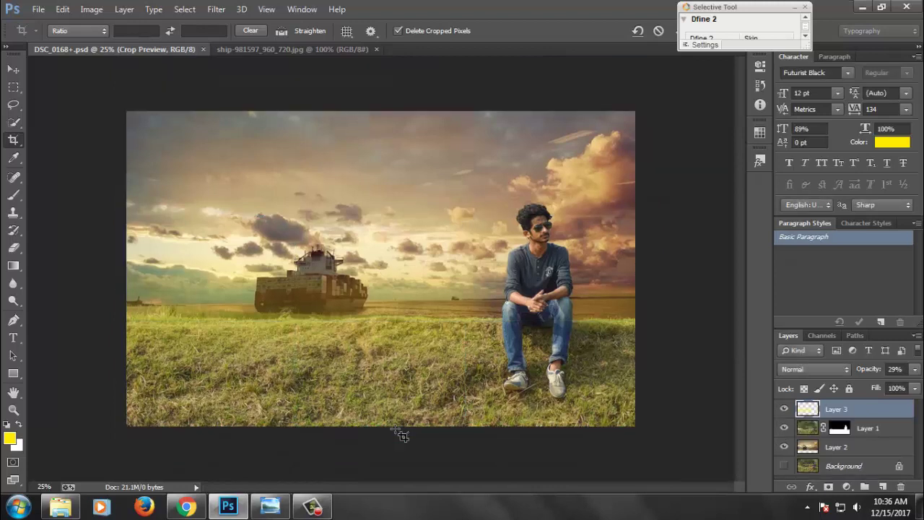
{"action": "key", "text": "ctrl+s"}
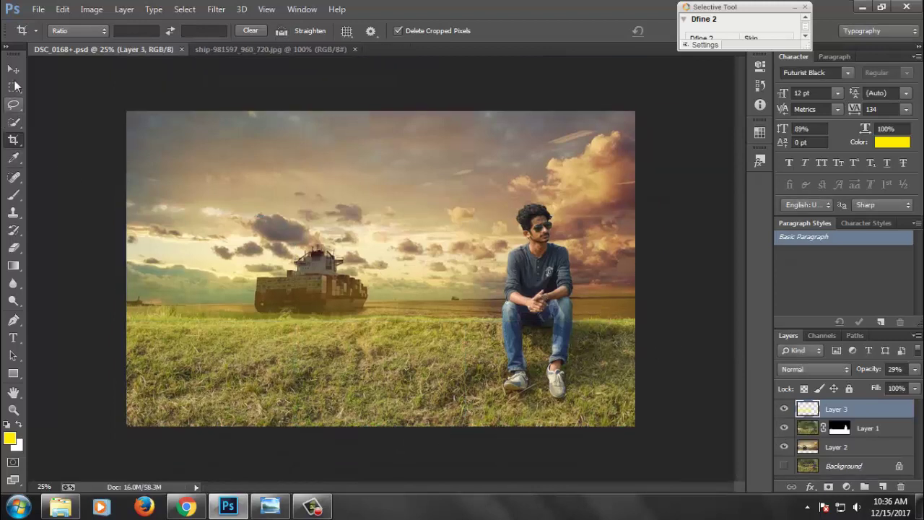
{"action": "left_click", "coordinate": [15, 71]}
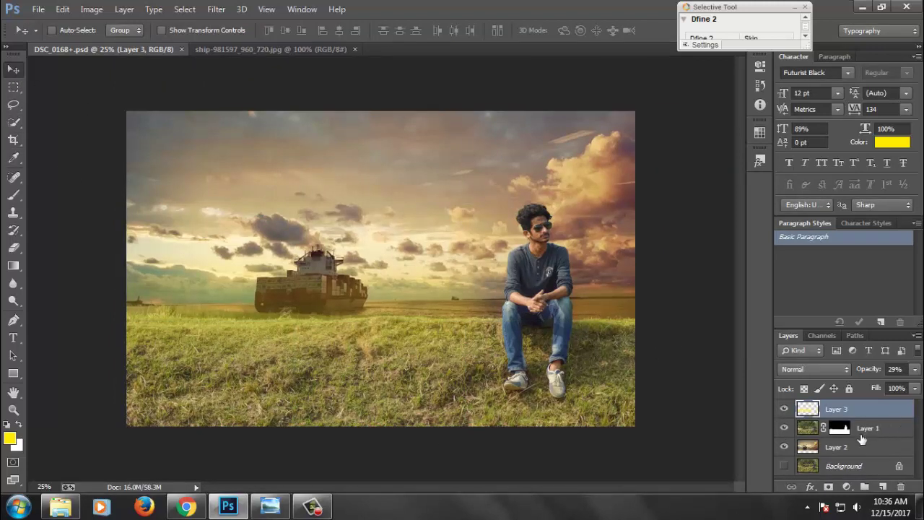
{"action": "left_click", "coordinate": [848, 486]}
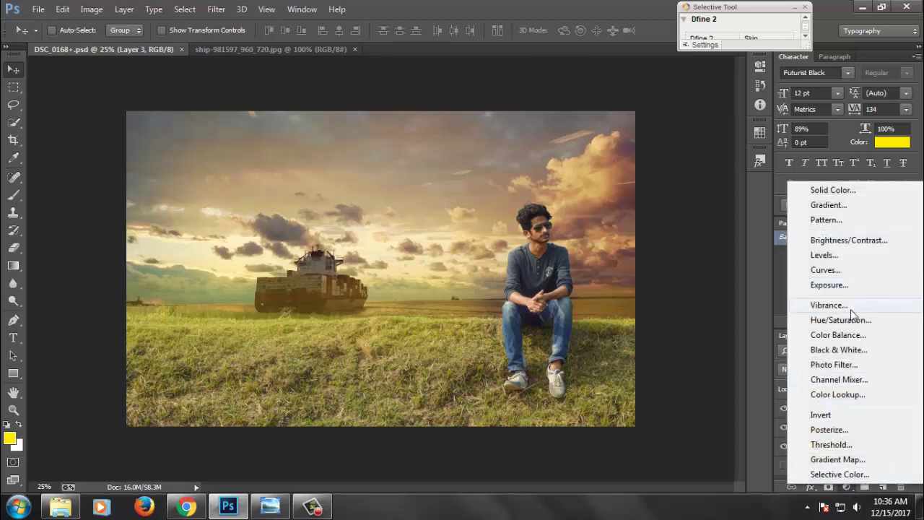
Add a Gradient Map adjustment layer using the Violet, Orange preset.
{"action": "left_click", "coordinate": [852, 460]}
{"action": "left_click", "coordinate": [662, 101]}
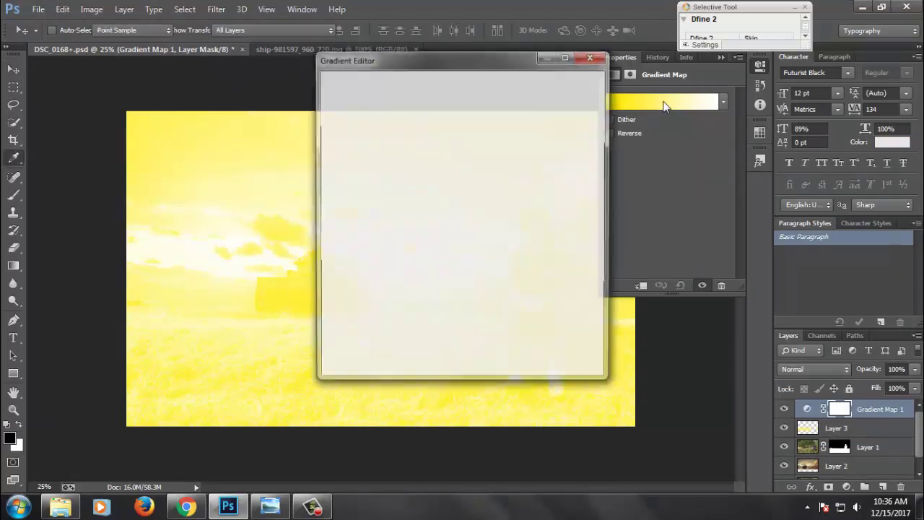
{"action": "left_click_drag", "start_coordinate": [433, 58], "coordinate": [732, 75]}
{"action": "left_click", "coordinate": [732, 123]}
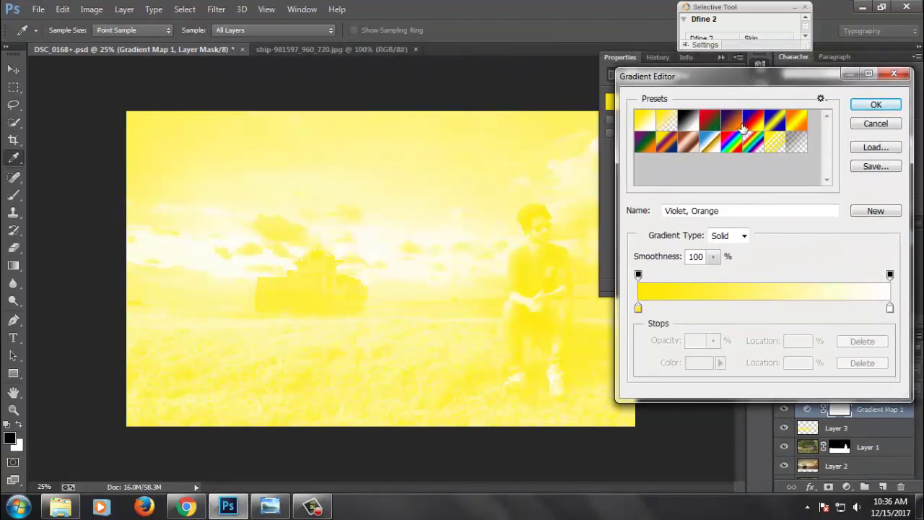
{"action": "left_click", "coordinate": [876, 105]}
Set the gradient map layer to 20% opacity and 69% fill.
{"action": "left_click", "coordinate": [915, 370]}
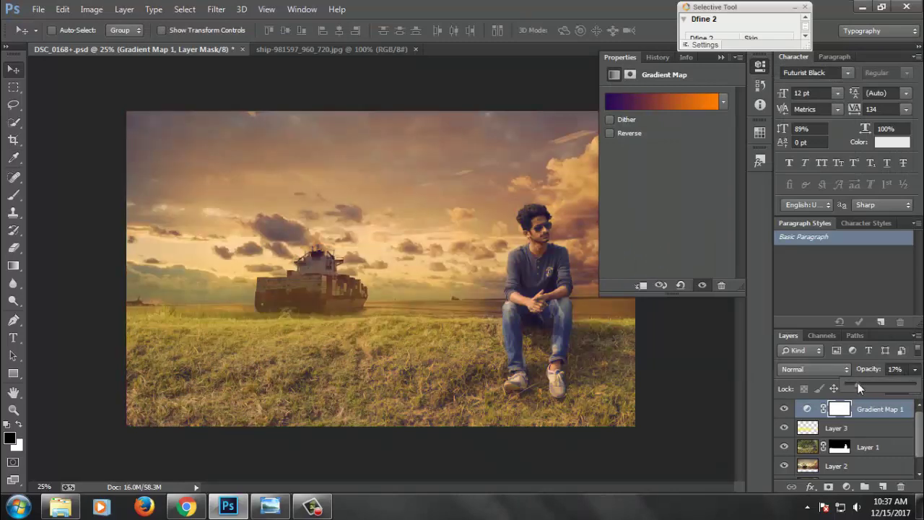
{"action": "left_click_drag", "start_coordinate": [858, 384], "coordinate": [858, 386]}
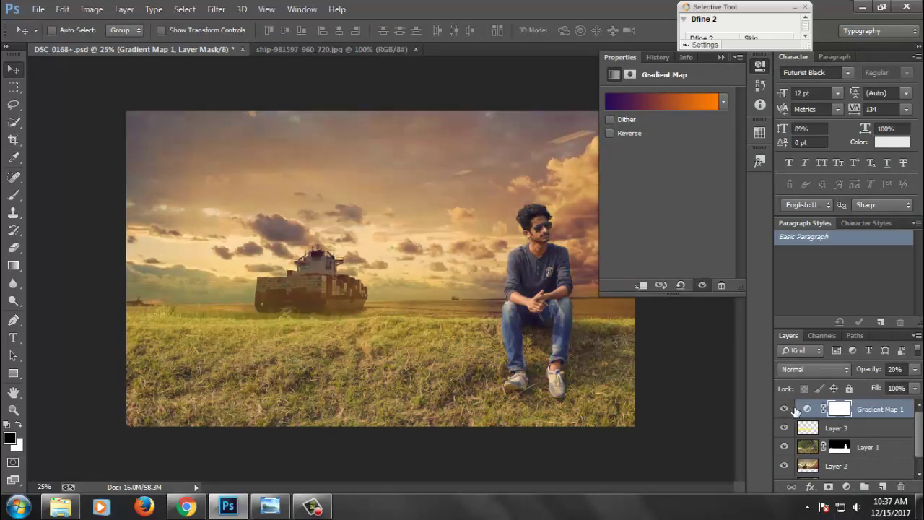
{"action": "left_click", "coordinate": [914, 390]}
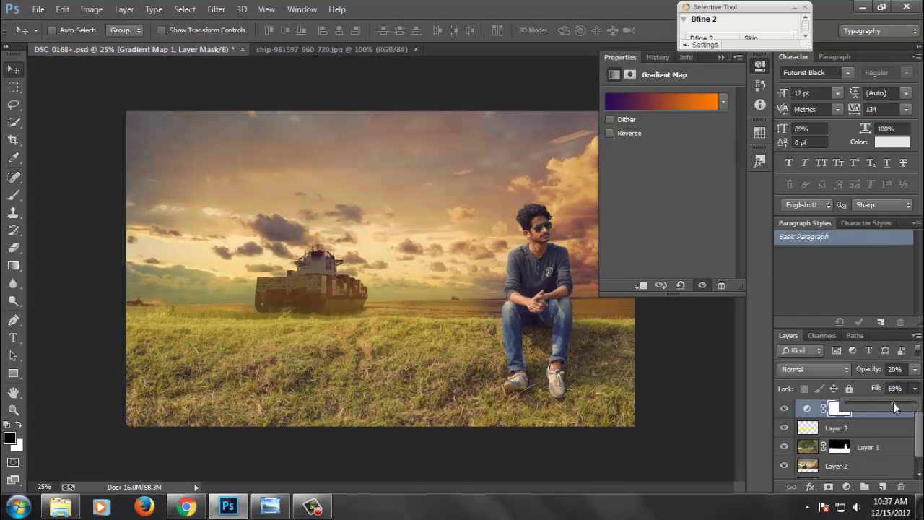
Paint the gradient map's mask off the man and save the file.
{"action": "left_click", "coordinate": [839, 409]}
{"action": "key", "text": "b"}
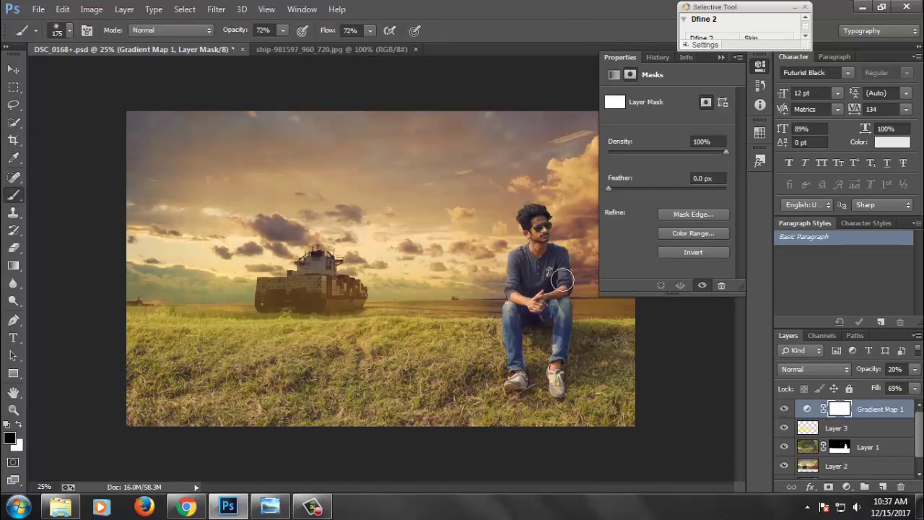
{"action": "left_click_drag", "start_coordinate": [563, 280], "coordinate": [547, 272]}
{"action": "key", "text": "ctrl+s"}
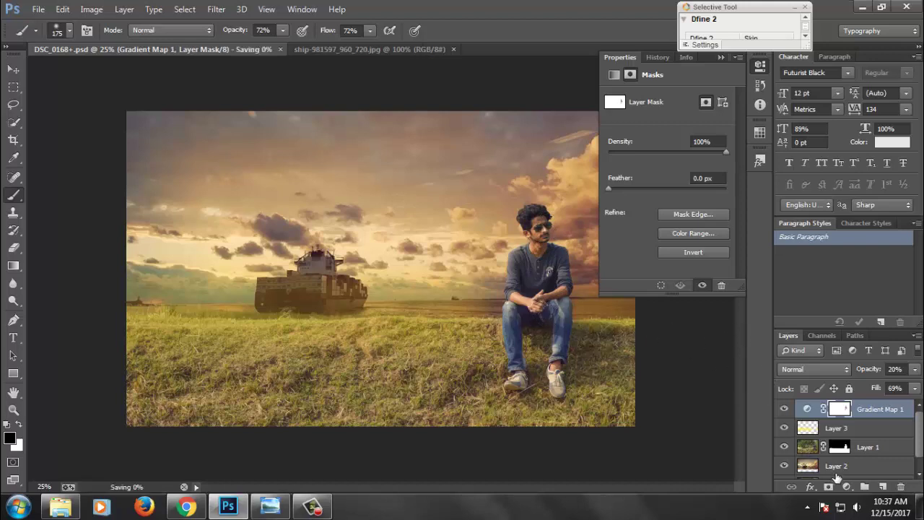
{"action": "left_click", "coordinate": [847, 486]}
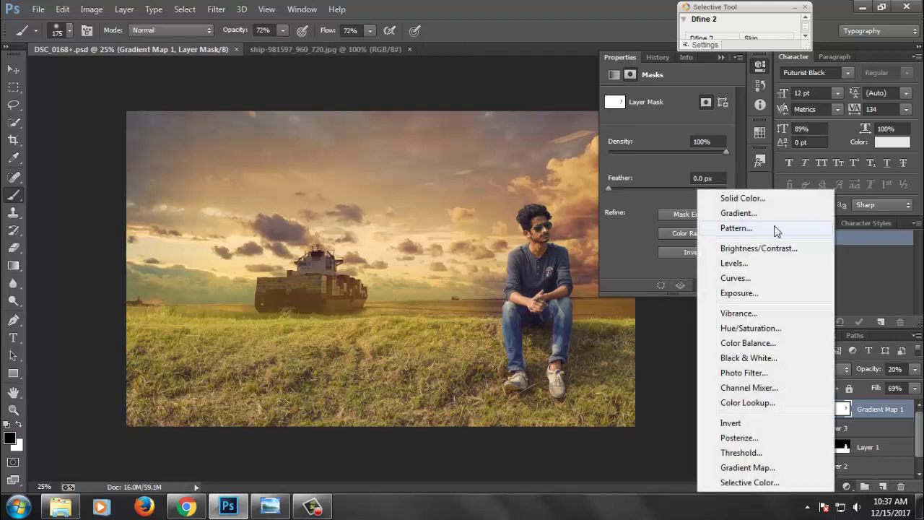
Add a Curves layer lifting highlights and lowering midtones, save, then add a Gradient Fill layer.
{"action": "left_click", "coordinate": [753, 280]}
{"action": "left_click_drag", "start_coordinate": [699, 155], "coordinate": [699, 150]}
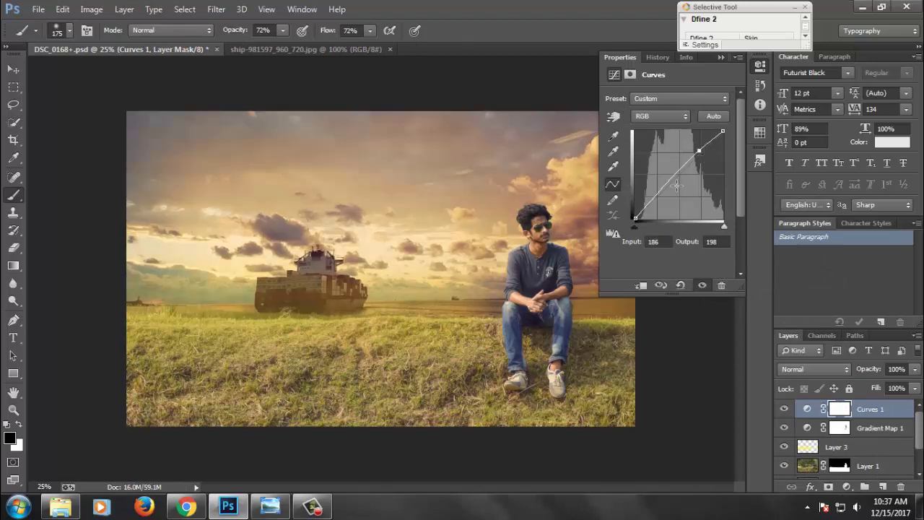
{"action": "left_click_drag", "start_coordinate": [673, 179], "coordinate": [675, 190]}
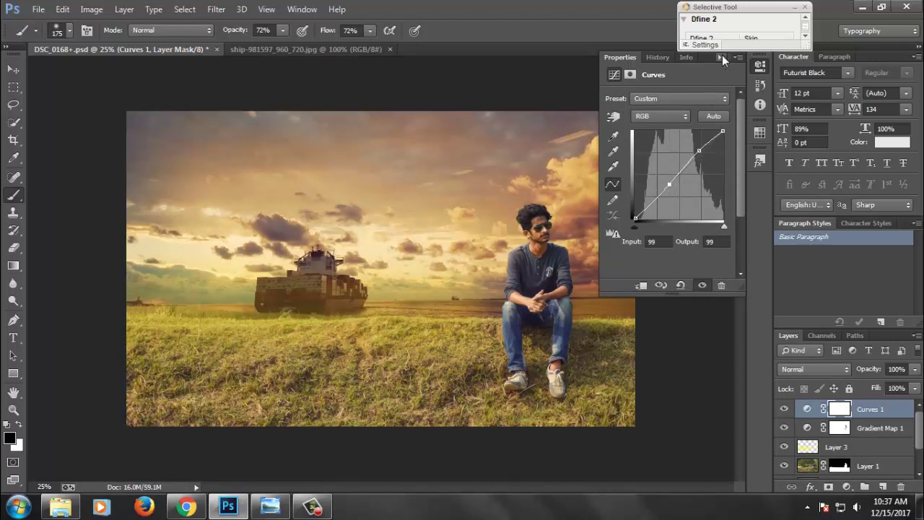
{"action": "left_click", "coordinate": [720, 57]}
{"action": "key", "text": "ctrl+s"}
{"action": "left_click", "coordinate": [847, 486]}
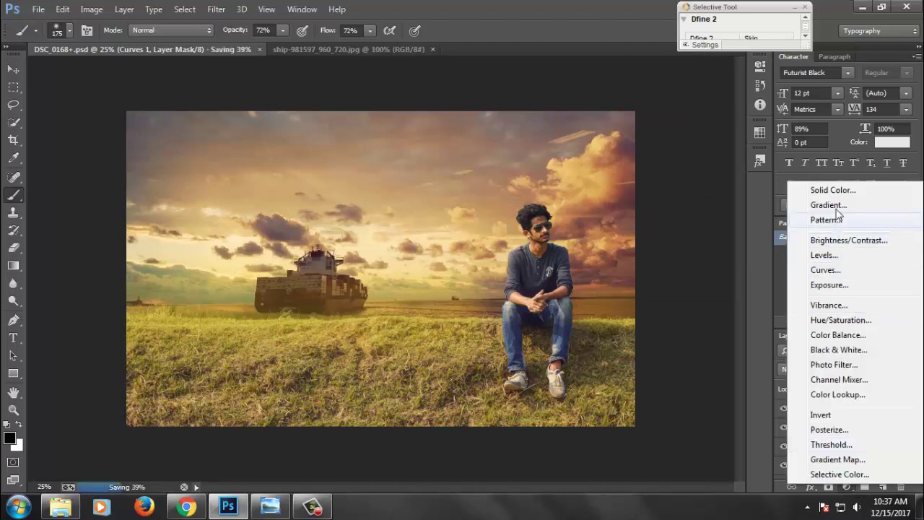
{"action": "left_click", "coordinate": [831, 207]}
Set both colour stops of the fill gradient to black (000000).
{"action": "left_click", "coordinate": [639, 135]}
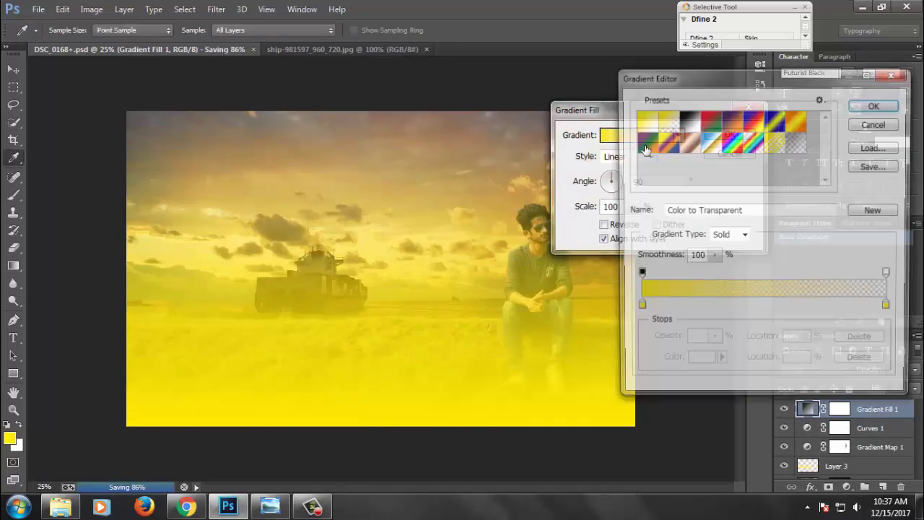
{"action": "left_click", "coordinate": [639, 308]}
{"action": "left_click", "coordinate": [700, 363]}
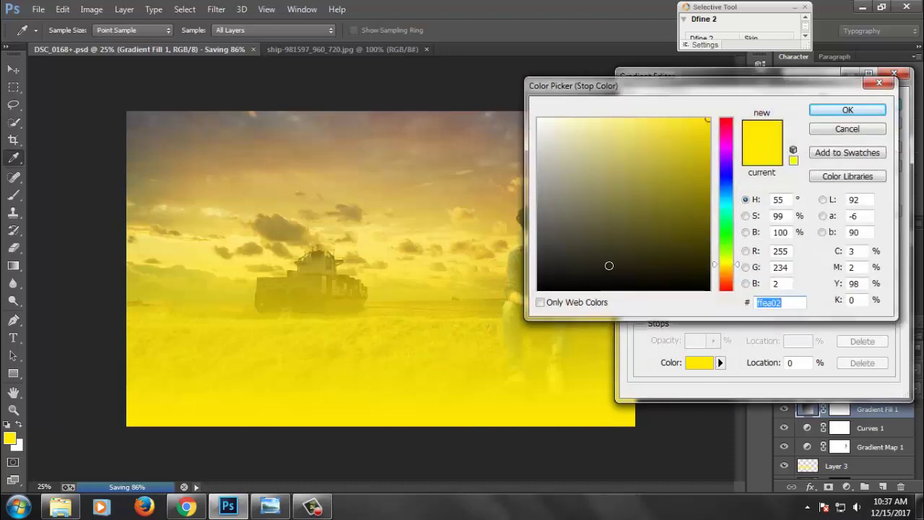
{"action": "type", "text": "000000"}
{"action": "left_click", "coordinate": [863, 110]}
{"action": "left_click", "coordinate": [890, 309]}
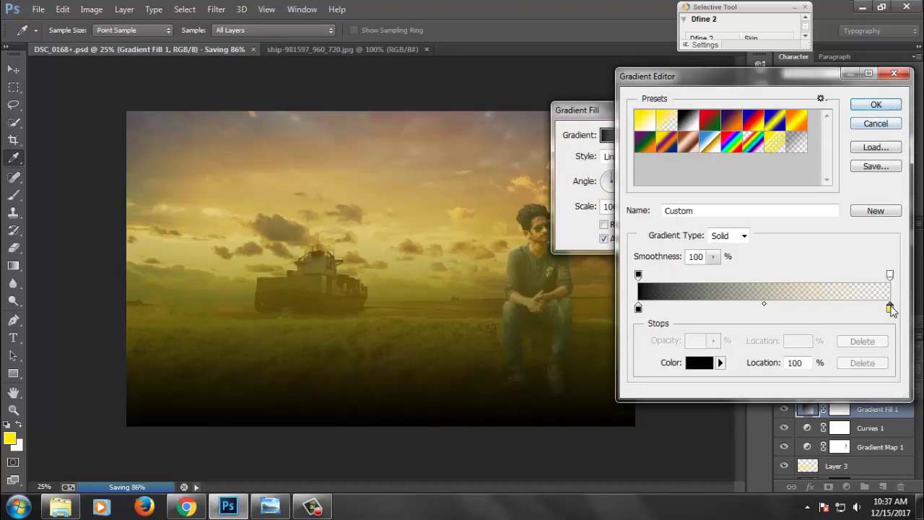
{"action": "left_click", "coordinate": [700, 363]}
{"action": "type", "text": "000000"}
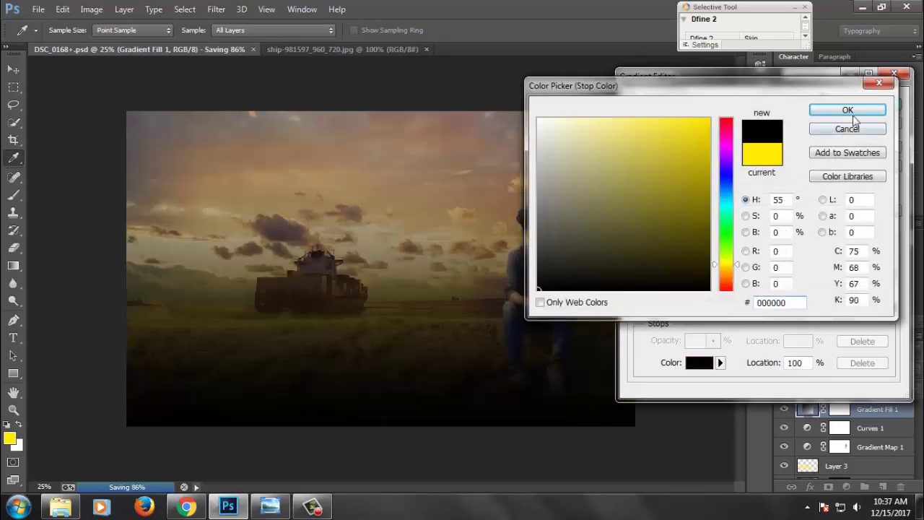
{"action": "left_click", "coordinate": [848, 109]}
{"action": "left_click", "coordinate": [877, 106]}
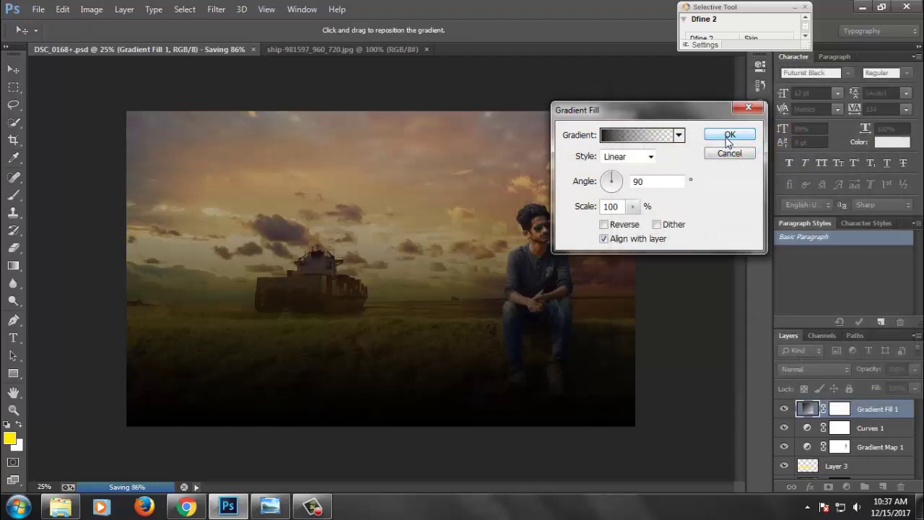
Make the gradient Radial and Reversed at 525% scale, centred over the scene.
{"action": "left_click", "coordinate": [650, 155]}
{"action": "left_click", "coordinate": [617, 179]}
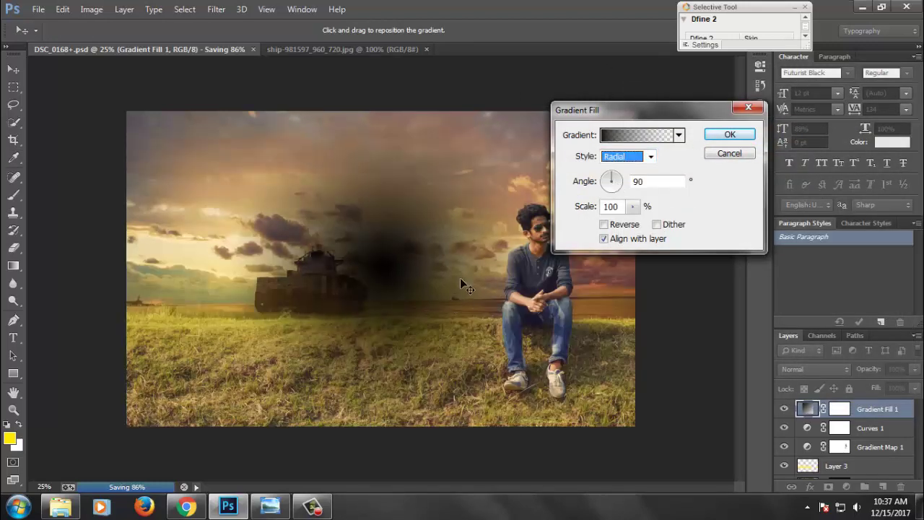
{"action": "left_click_drag", "start_coordinate": [462, 285], "coordinate": [476, 264]}
{"action": "left_click", "coordinate": [603, 224]}
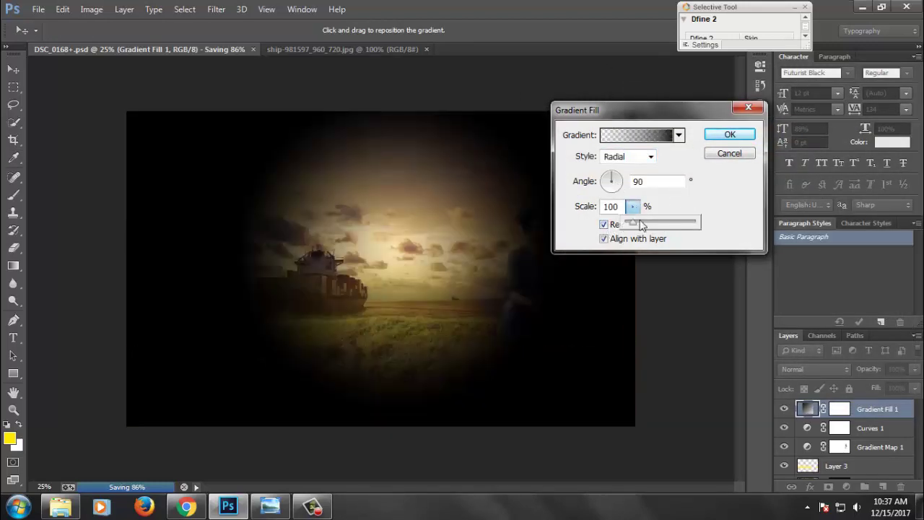
{"action": "left_click_drag", "start_coordinate": [479, 273], "coordinate": [502, 267]}
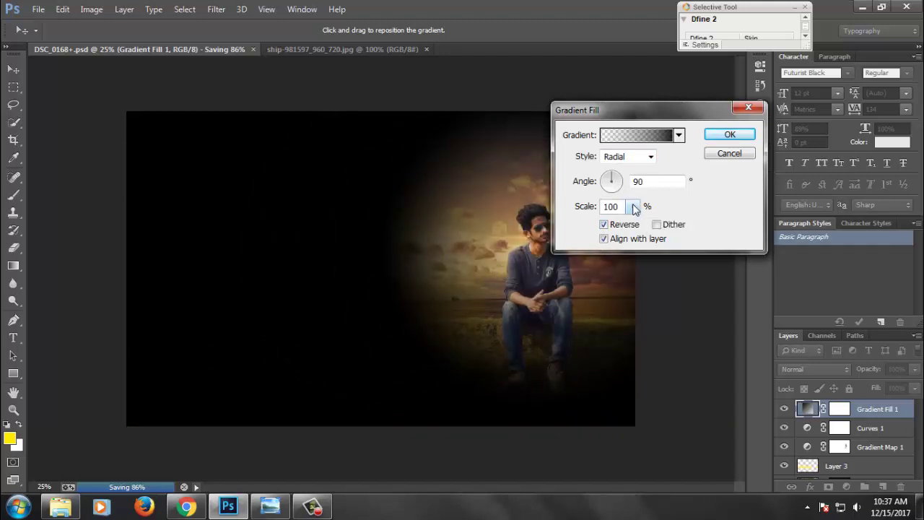
{"action": "left_click_drag", "start_coordinate": [632, 207], "coordinate": [665, 227]}
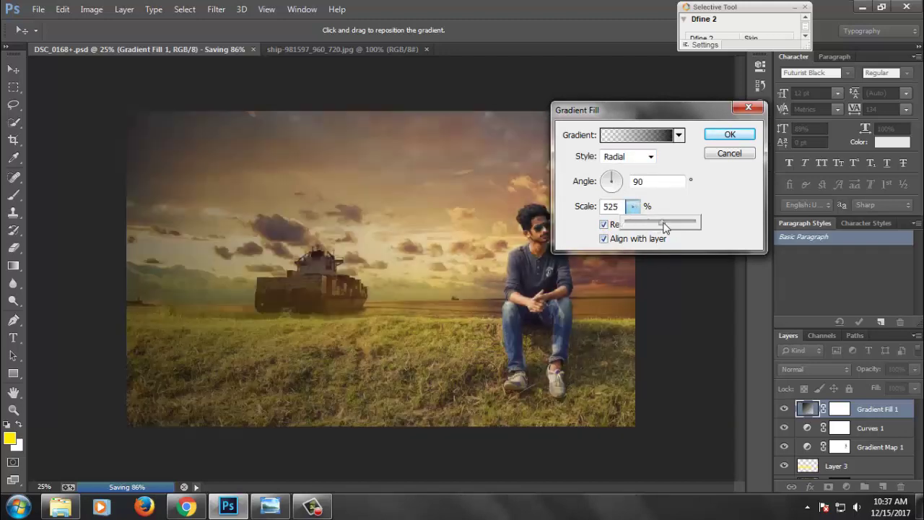
{"action": "left_click_drag", "start_coordinate": [451, 236], "coordinate": [400, 230]}
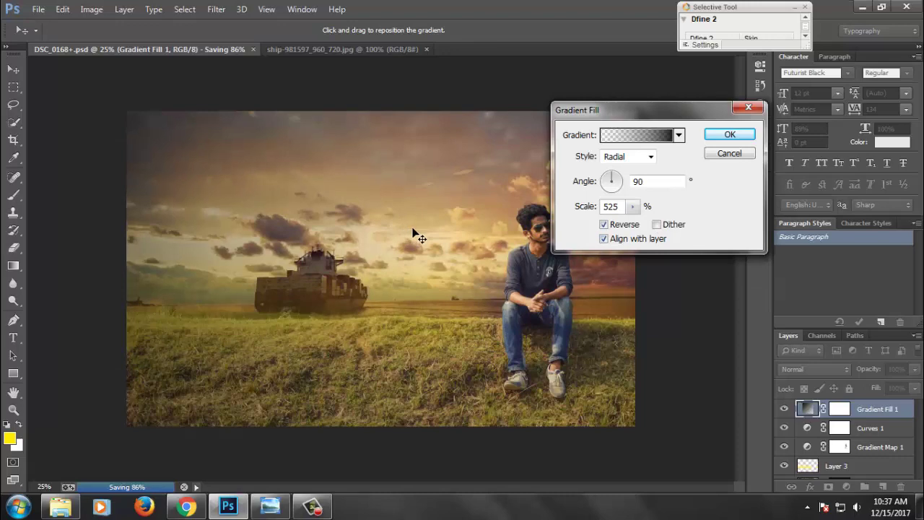
Mask the vignette away from the seated man with an 800 px brush and save.
{"action": "left_click", "coordinate": [726, 140]}
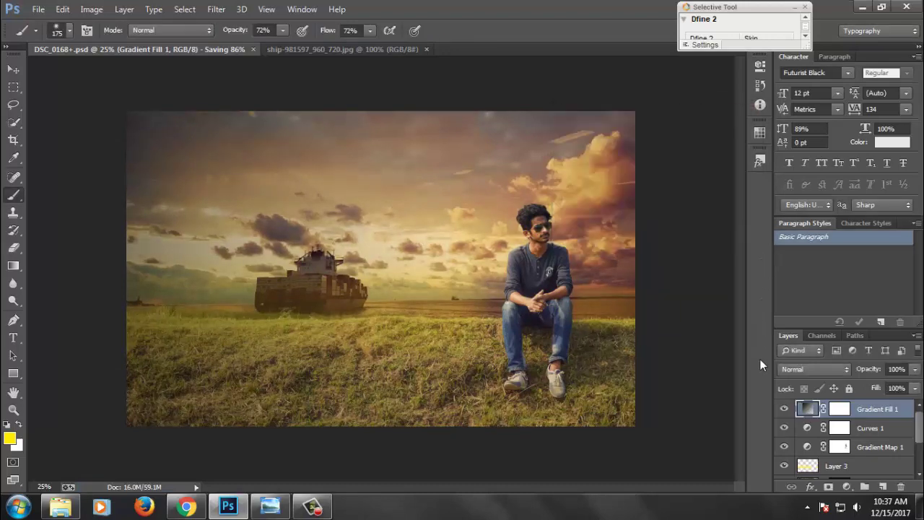
{"action": "left_click", "coordinate": [784, 409]}
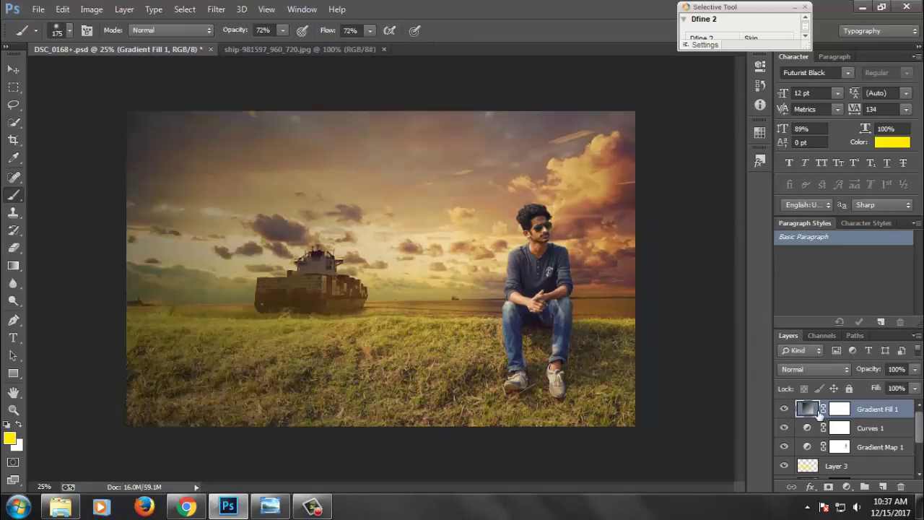
{"action": "left_click", "coordinate": [839, 409]}
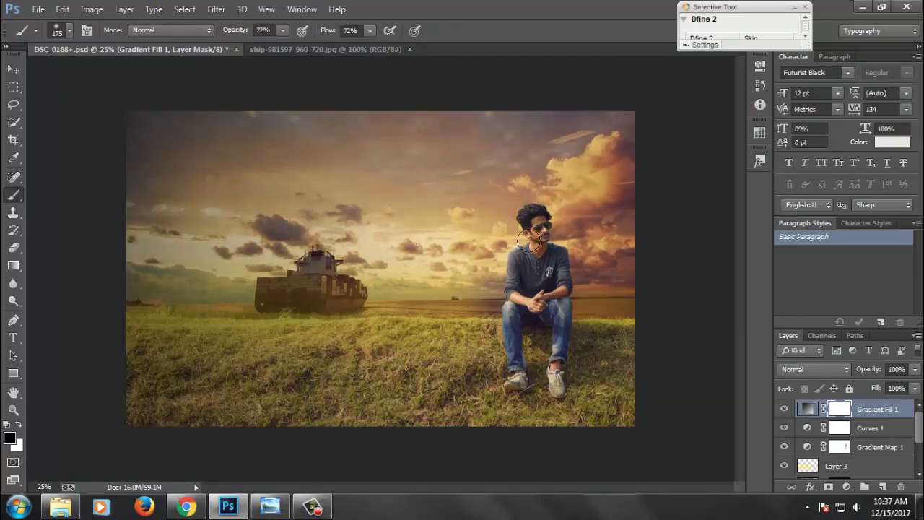
{"action": "key", "text": "bracketright"}
{"action": "key", "text": "bracketright"}
{"action": "key", "text": "bracketright"}
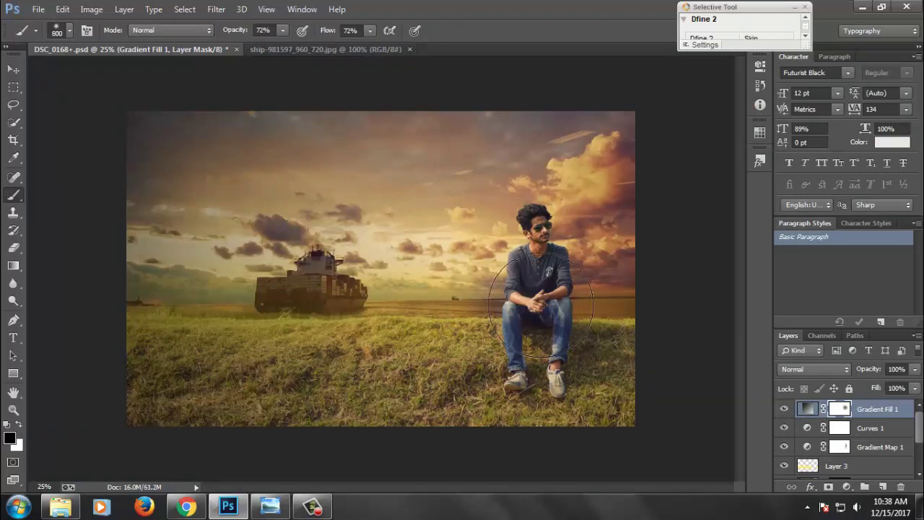
{"action": "left_click", "coordinate": [13, 68]}
{"action": "key", "text": "ctrl+minus"}
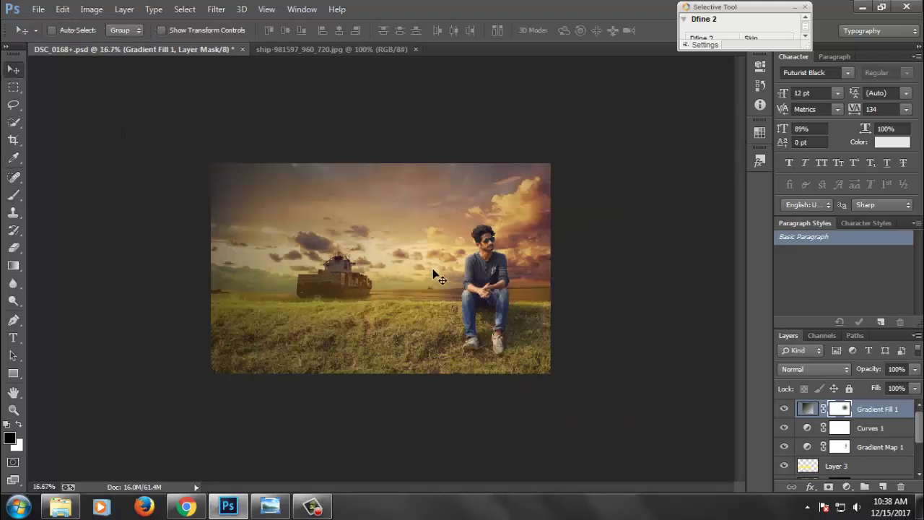
{"action": "key", "text": "ctrl+s"}
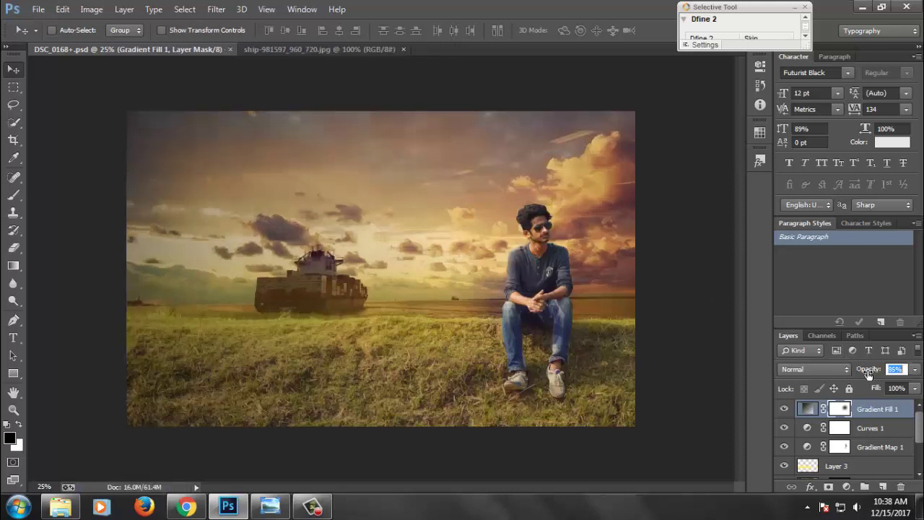
Lower the vignette to 85% opacity, save, and add a Gradient Map adjustment.
{"action": "left_click", "coordinate": [785, 408]}
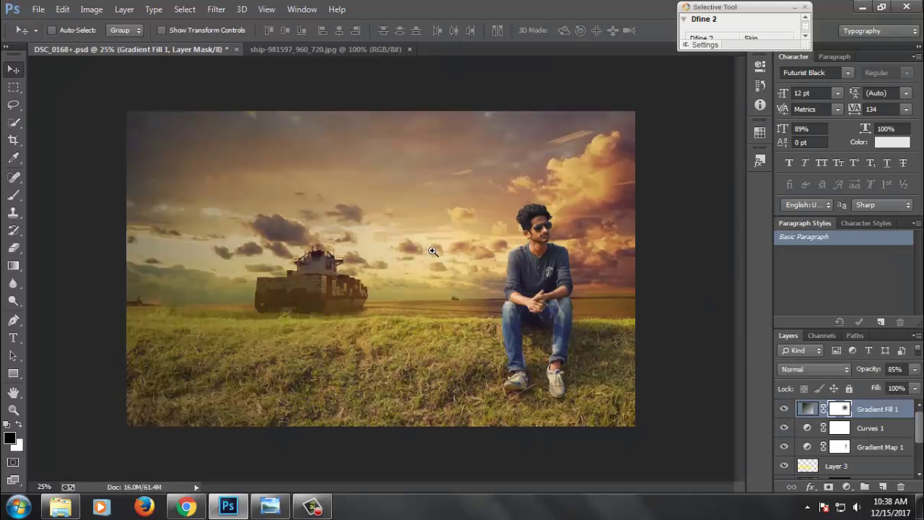
{"action": "key", "text": "ctrl+s"}
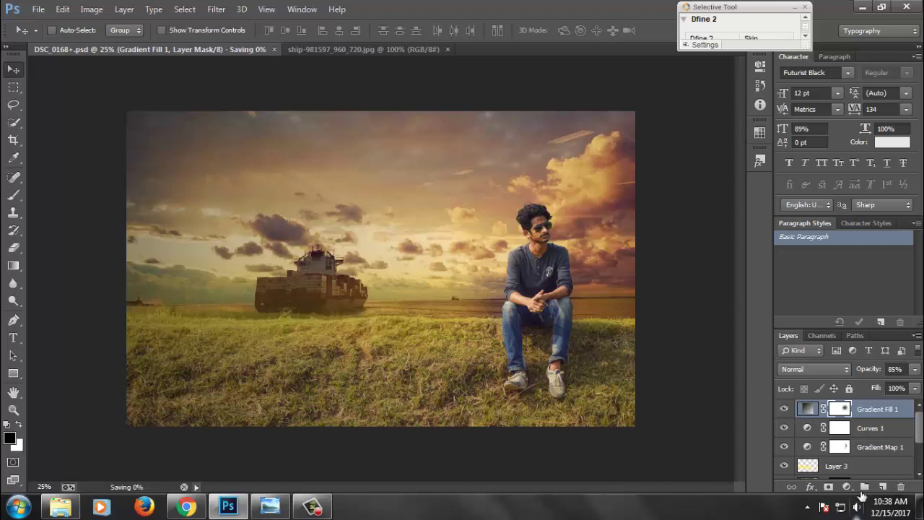
{"action": "left_click", "coordinate": [847, 487]}
{"action": "left_click", "coordinate": [849, 464]}
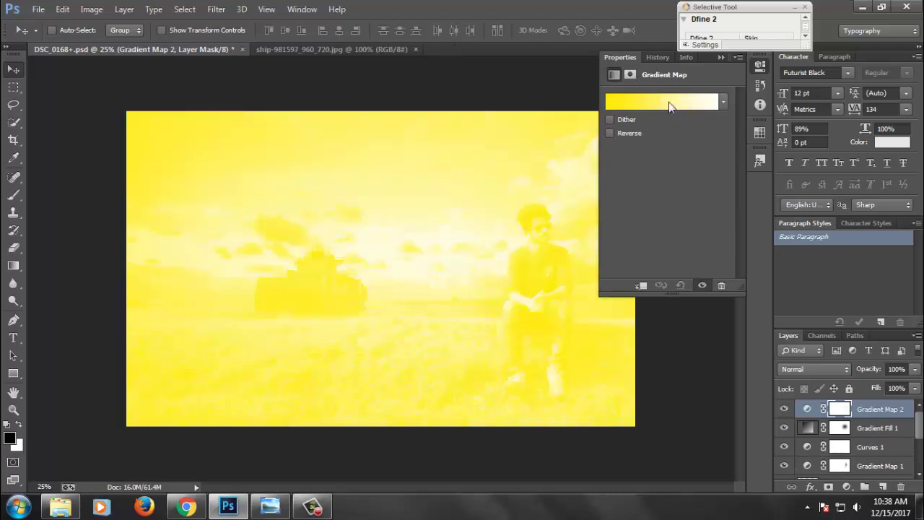
Load the Violet, Orange gradient and change its right stop to bright yellow ffde00.
{"action": "left_click", "coordinate": [668, 102]}
{"action": "left_click", "coordinate": [737, 123]}
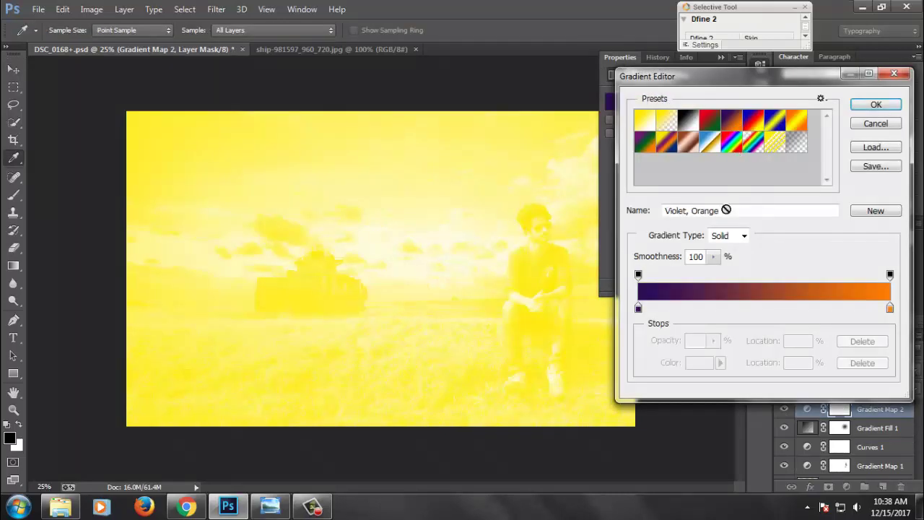
{"action": "left_click", "coordinate": [889, 309]}
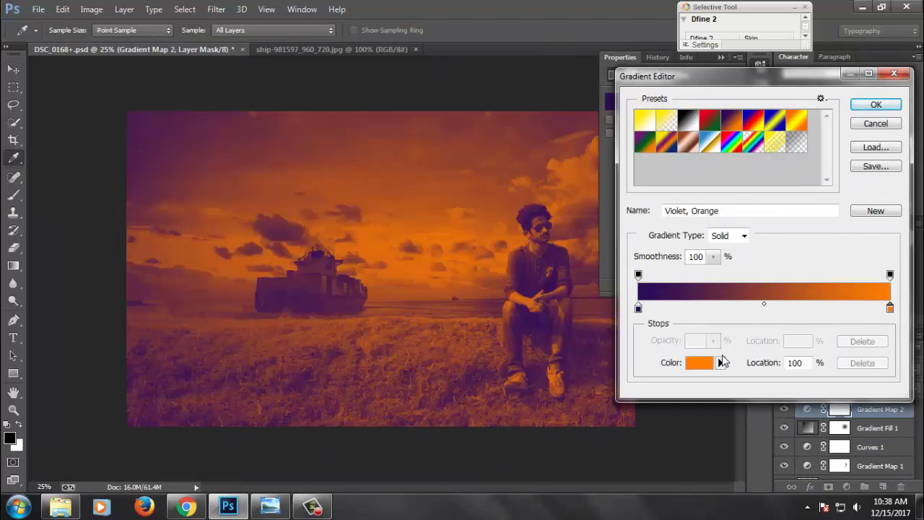
{"action": "left_click", "coordinate": [699, 363]}
{"action": "left_click", "coordinate": [687, 164]}
{"action": "left_click_drag", "start_coordinate": [731, 267], "coordinate": [728, 268]}
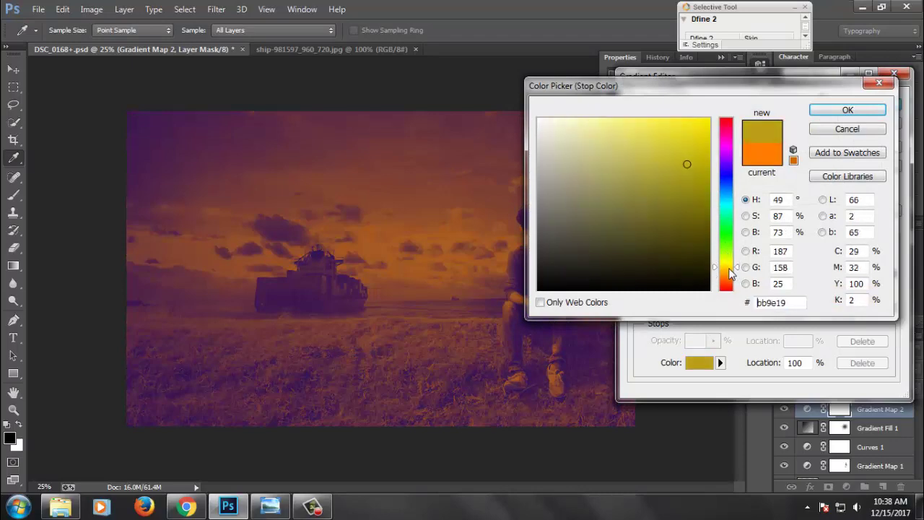
{"action": "mouse_move", "coordinate": [686, 164]}
{"action": "left_mouse_down"}
{"action": "mouse_move", "coordinate": [691, 128]}
{"action": "mouse_move", "coordinate": [710, 118]}
{"action": "left_mouse_up"}
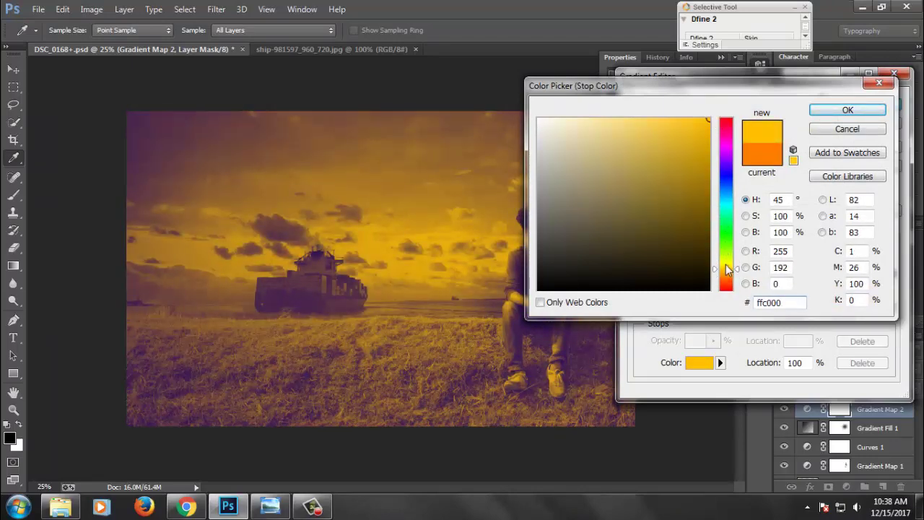
{"action": "left_click_drag", "start_coordinate": [724, 269], "coordinate": [724, 266]}
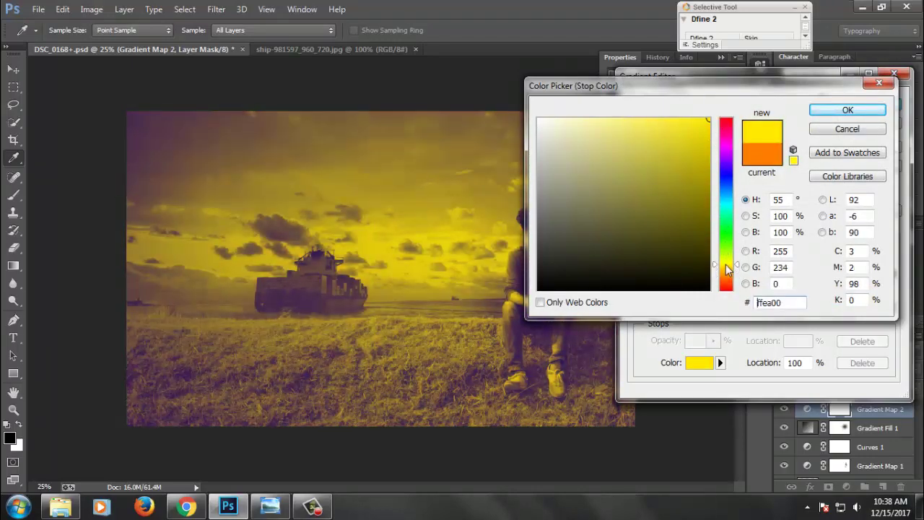
{"action": "left_click", "coordinate": [847, 110]}
{"action": "left_click", "coordinate": [850, 369]}
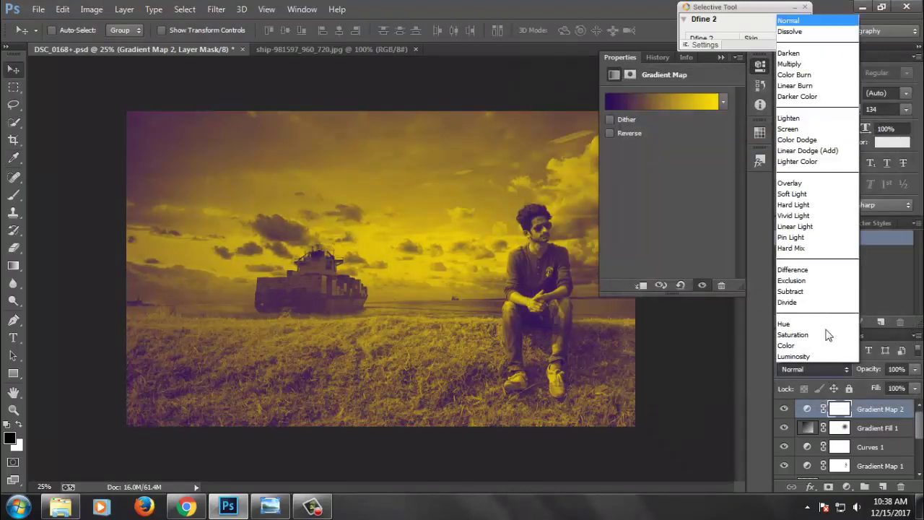
Blend Gradient Map 2 in Soft Light at 20% opacity and 80% fill, then save.
{"action": "left_click", "coordinate": [811, 196]}
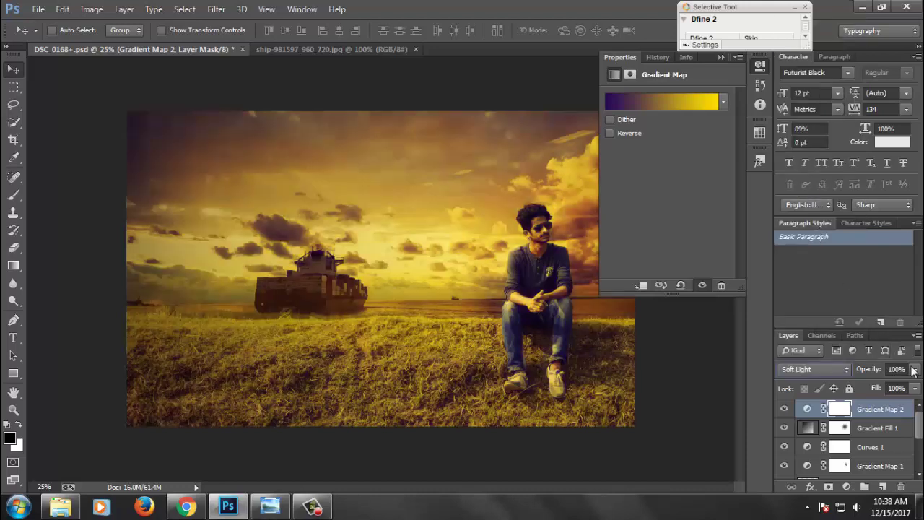
{"action": "left_click_drag", "start_coordinate": [881, 387], "coordinate": [867, 389]}
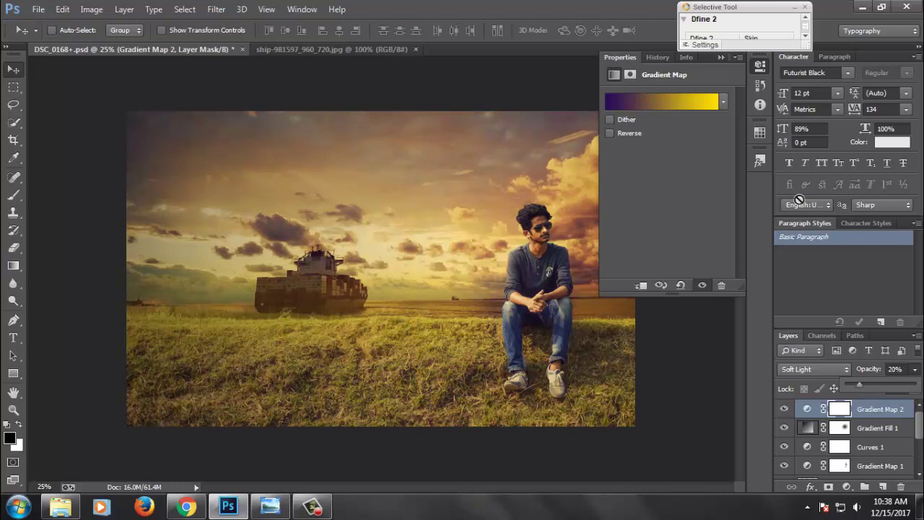
{"action": "left_click", "coordinate": [721, 57]}
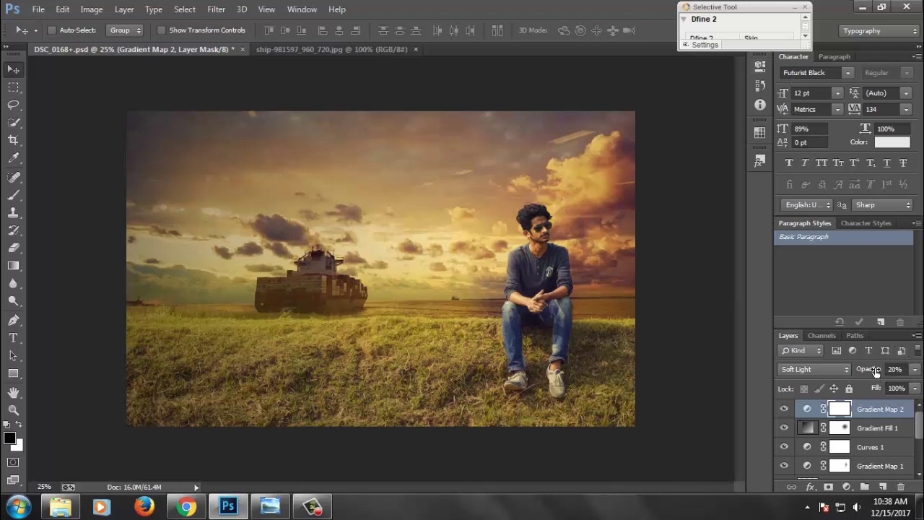
{"action": "type", "text": "80"}
{"action": "key", "text": "Return"}
{"action": "key", "text": "ctrl+s"}
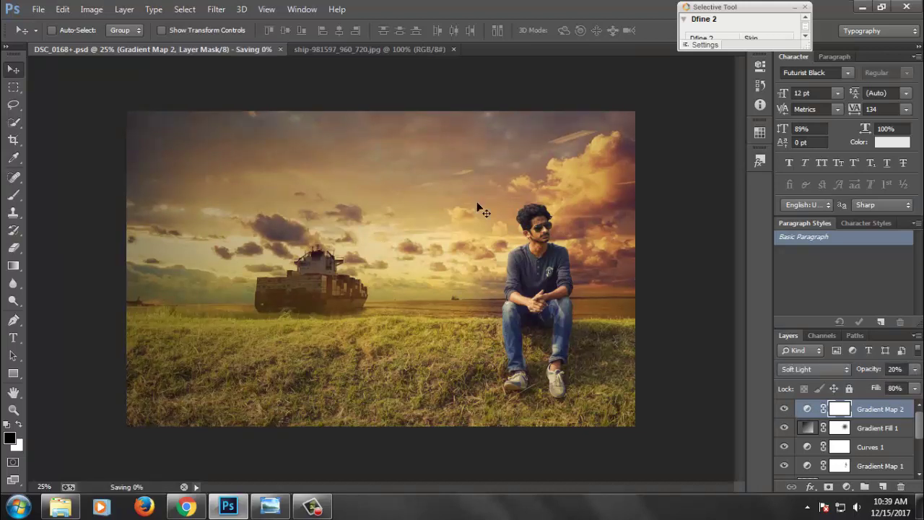
{"action": "left_click", "coordinate": [352, 280], "text": "alt"}
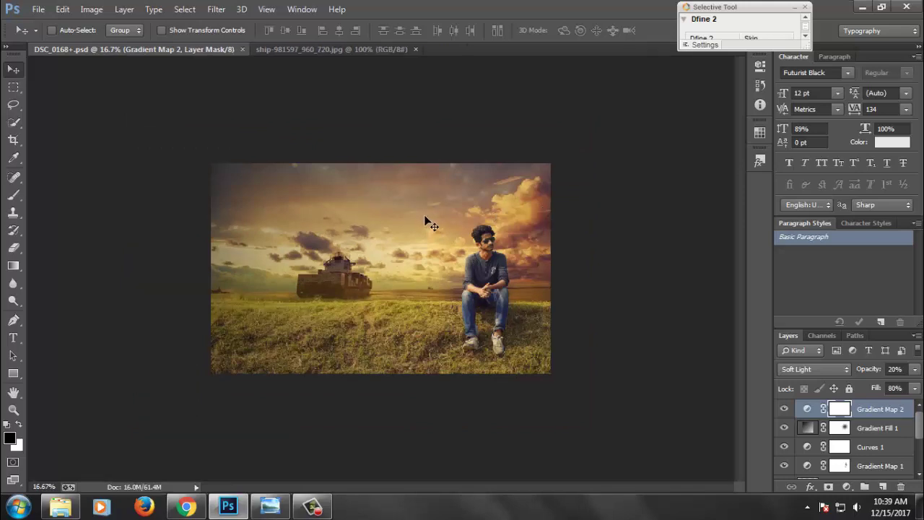
{"action": "key", "text": "ctrl+plus"}
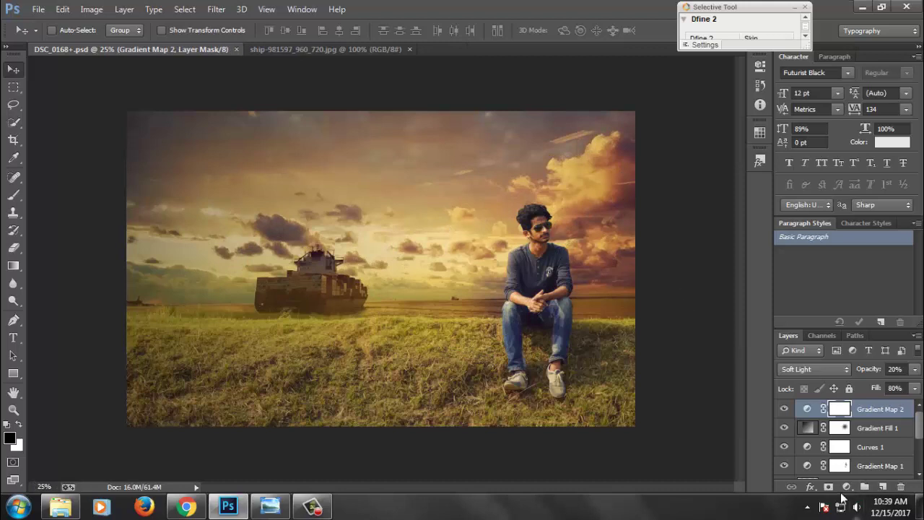
{"action": "left_click", "coordinate": [846, 488]}
Trial a Photo Filter with Warming and Cooling Filter (82) presets, then delete it.
{"action": "left_click", "coordinate": [829, 364]}
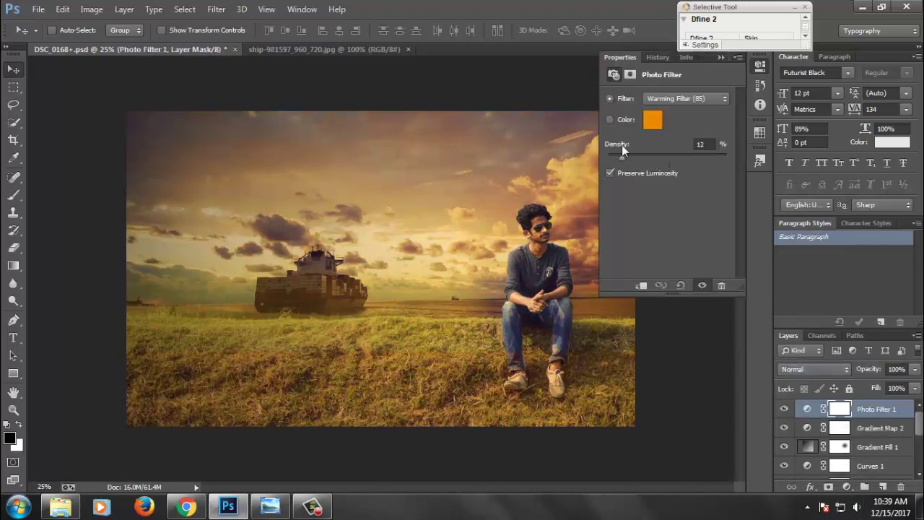
{"action": "left_click_drag", "start_coordinate": [621, 146], "coordinate": [633, 148]}
{"action": "left_click", "coordinate": [658, 99]}
{"action": "left_click", "coordinate": [671, 121]}
{"action": "key", "text": "Down"}
{"action": "key", "text": "Down"}
{"action": "key", "text": "Down"}
{"action": "key", "text": "Down"}
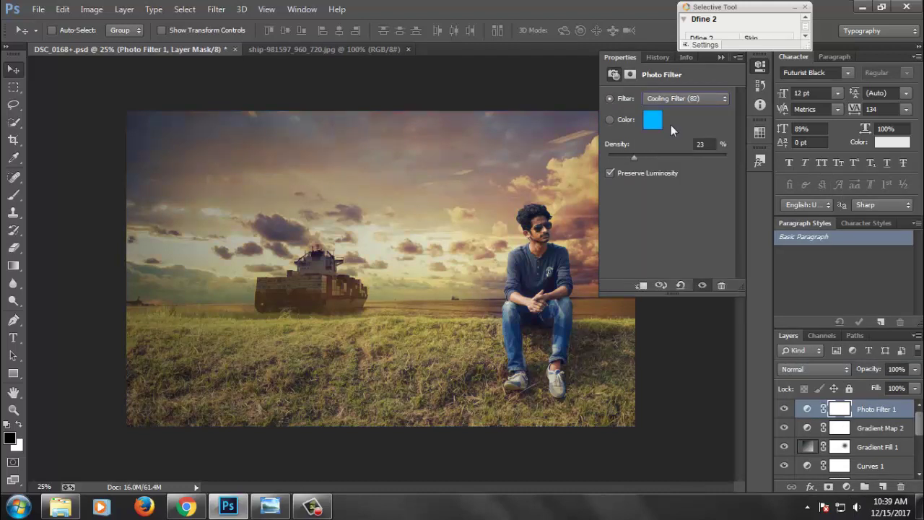
{"action": "left_click", "coordinate": [721, 57]}
{"action": "key", "text": "Delete"}
Paint a trial yellow sun glow at 100% opacity and flow in Screen mode, then delete it.
{"action": "left_click", "coordinate": [883, 486]}
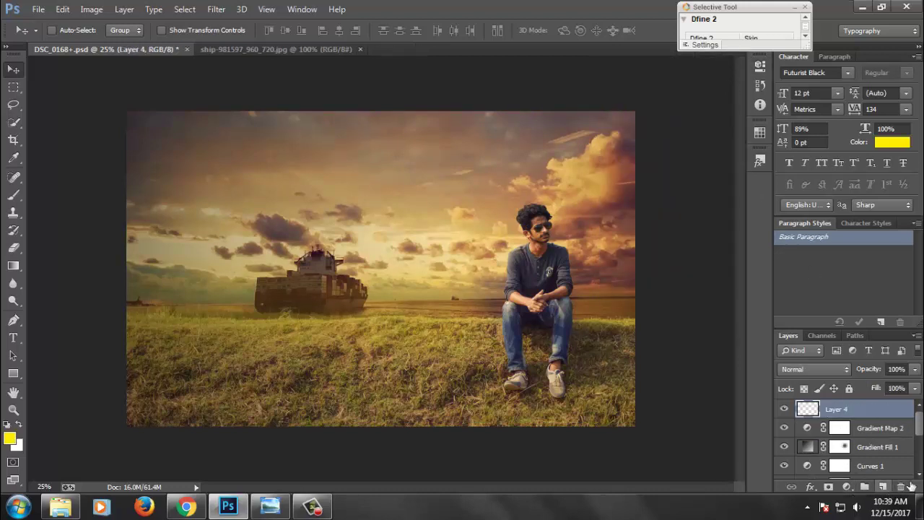
{"action": "key", "text": "b"}
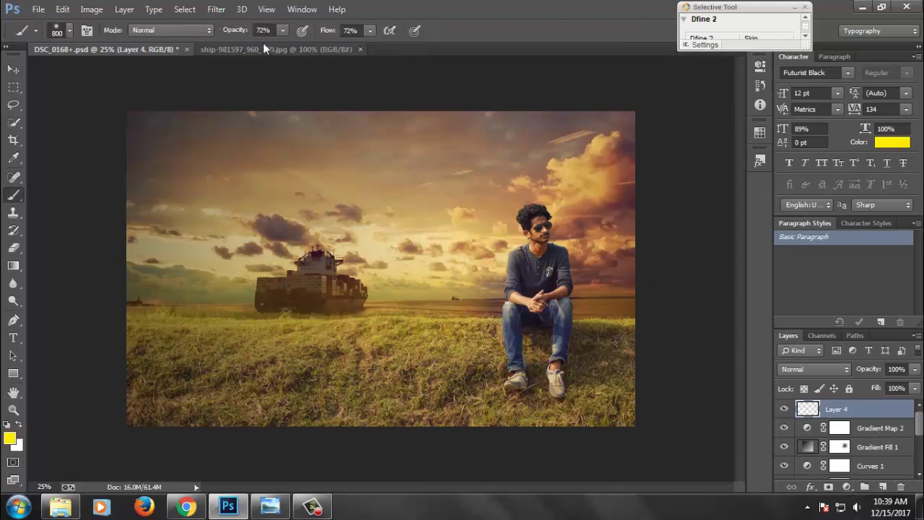
{"action": "key", "text": "0"}
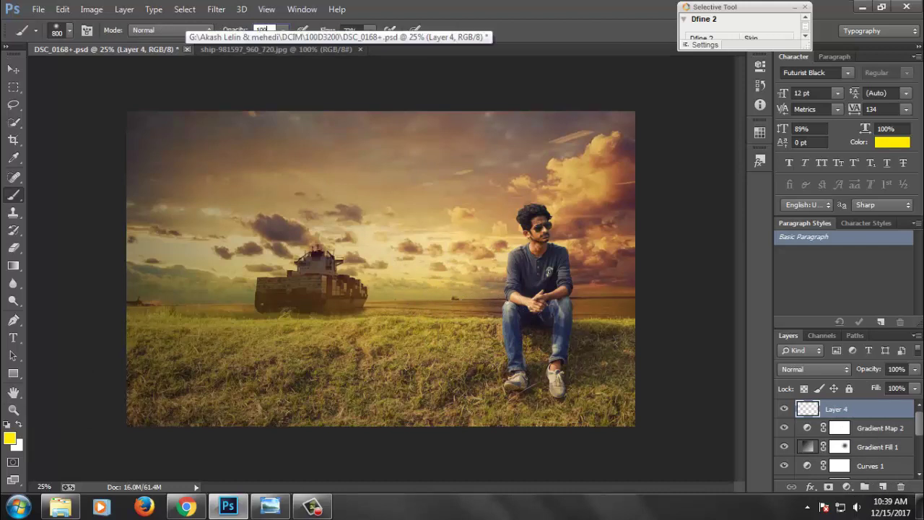
{"action": "key", "text": "Tab"}
{"action": "key", "text": "Return"}
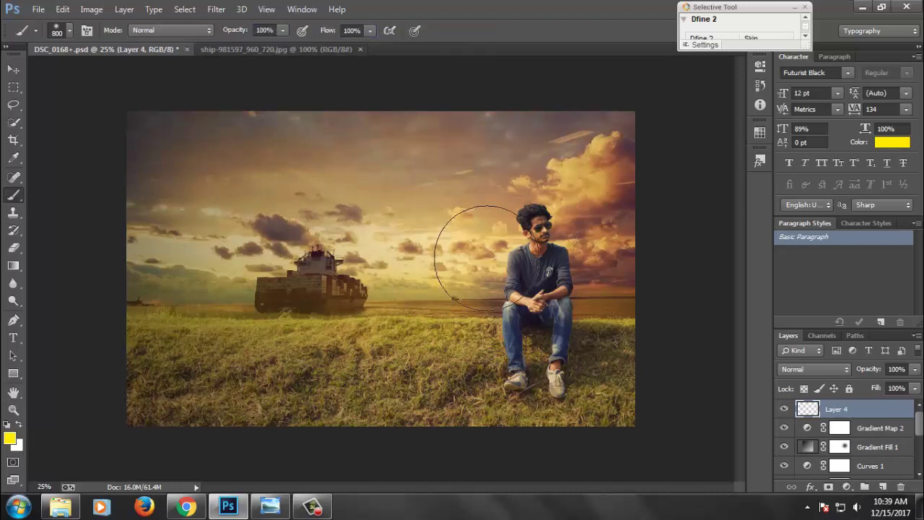
{"action": "left_click", "coordinate": [416, 246]}
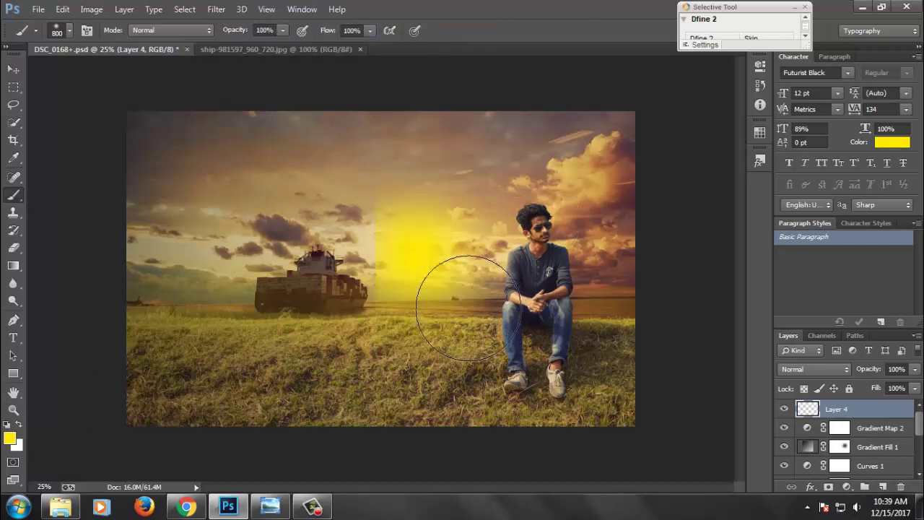
{"action": "left_click", "coordinate": [415, 249]}
{"action": "left_click", "coordinate": [805, 365]}
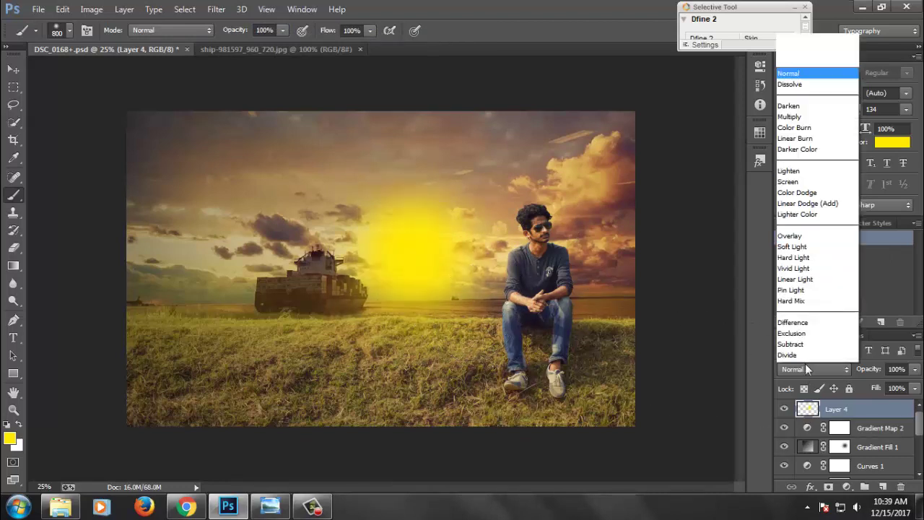
{"action": "left_click", "coordinate": [801, 139]}
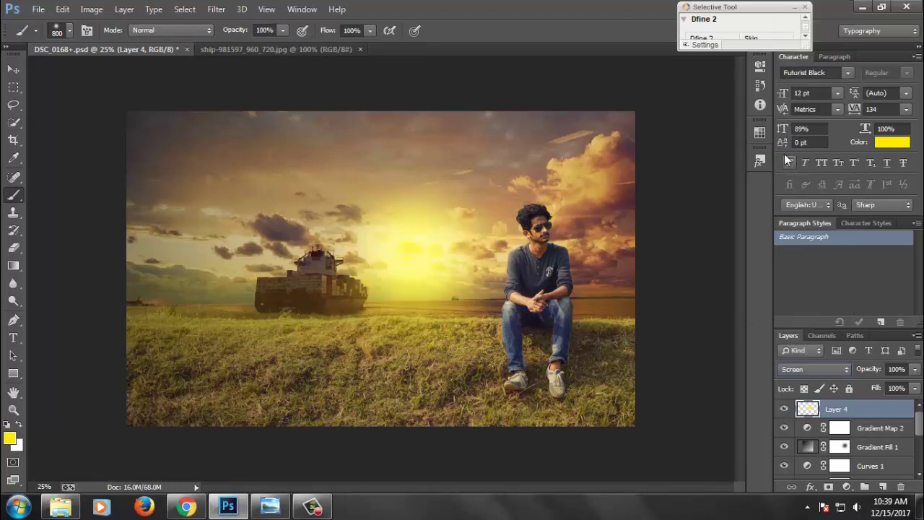
{"action": "key", "text": "ctrl+t"}
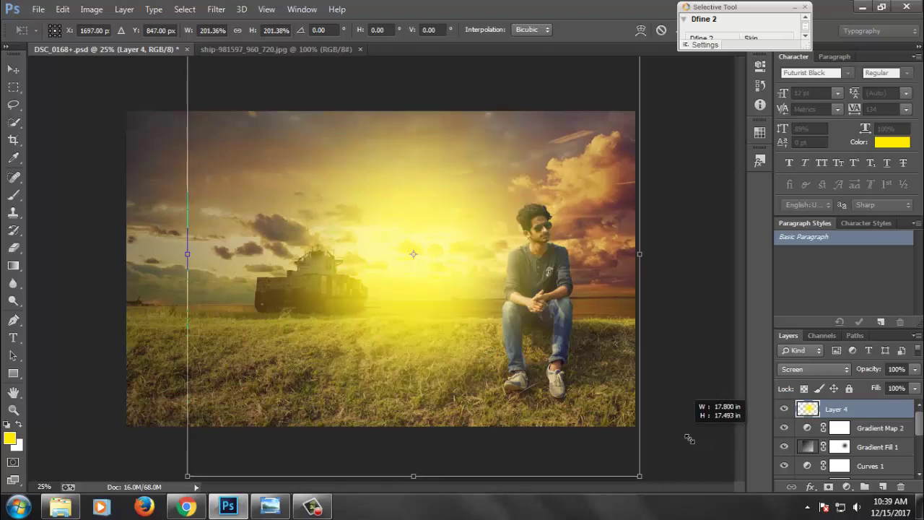
{"action": "left_click_drag", "start_coordinate": [688, 438], "coordinate": [691, 439]}
{"action": "key", "text": "Return"}
{"action": "key", "text": "b"}
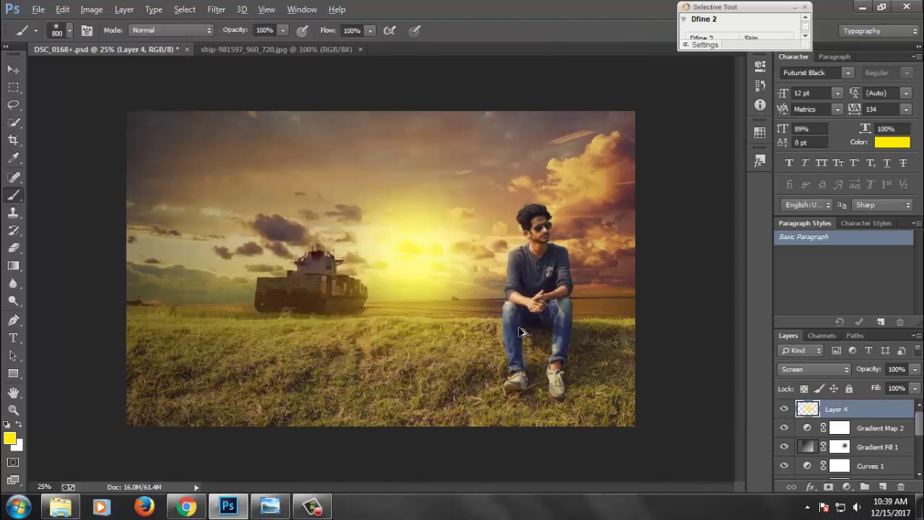
{"action": "key", "text": "Delete"}
Repaint the sun glow in a warmer yellow left of the man, blended in Screen.
{"action": "left_click", "coordinate": [883, 487]}
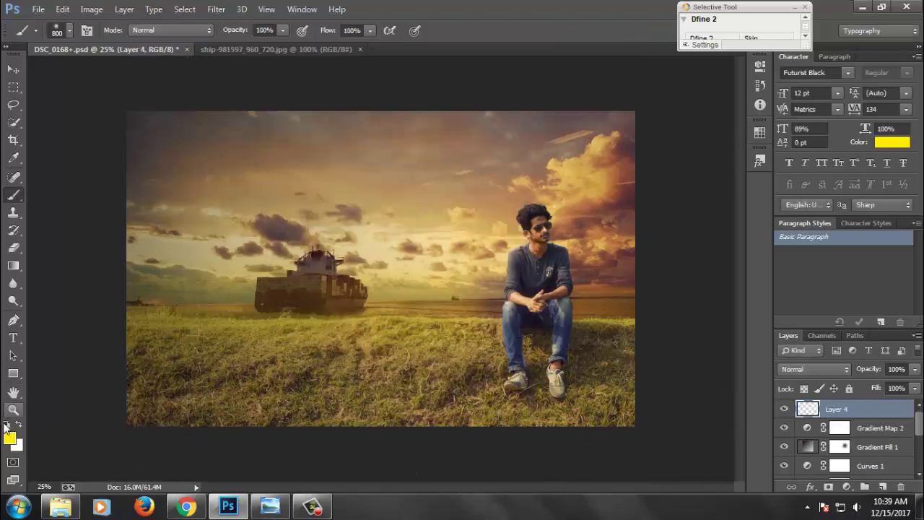
{"action": "left_click", "coordinate": [9, 438]}
{"action": "left_click_drag", "start_coordinate": [727, 270], "coordinate": [726, 268]}
{"action": "left_click", "coordinate": [845, 110]}
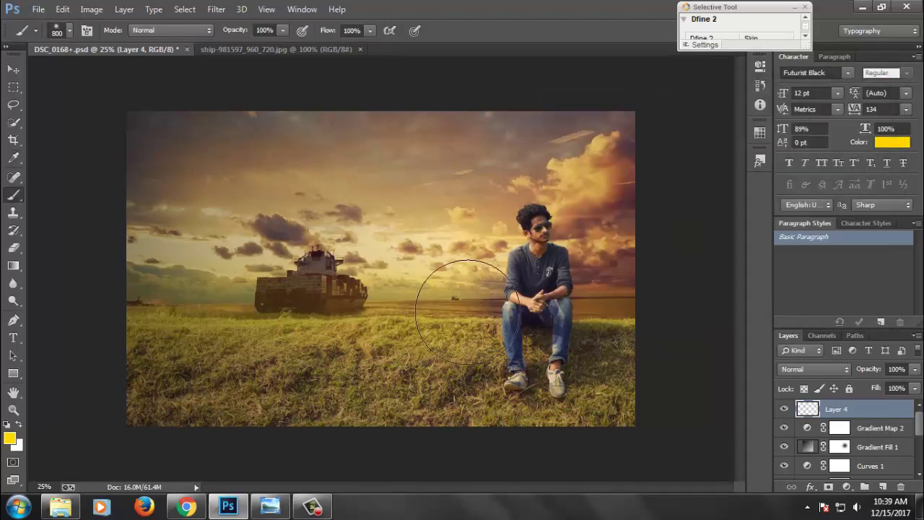
{"action": "left_click", "coordinate": [412, 246]}
{"action": "left_click", "coordinate": [804, 366]}
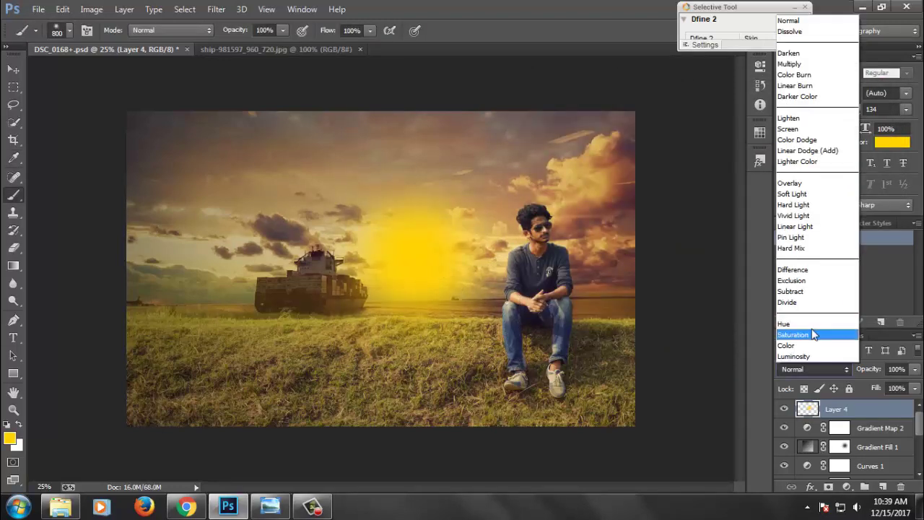
{"action": "left_click", "coordinate": [794, 125]}
Enlarge the sun glow to about 185% and move it higher into the sky.
{"action": "key", "text": "ctrl+t"}
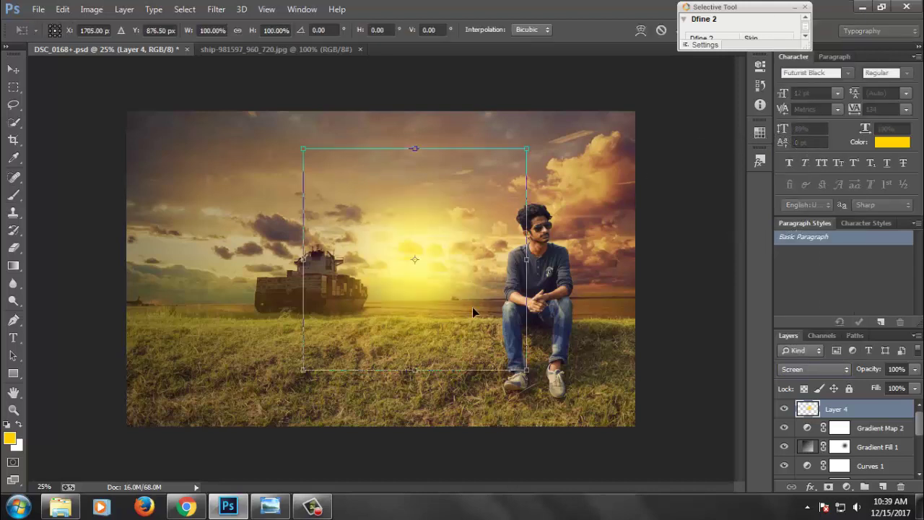
{"action": "left_click_drag", "start_coordinate": [528, 382], "coordinate": [642, 451]}
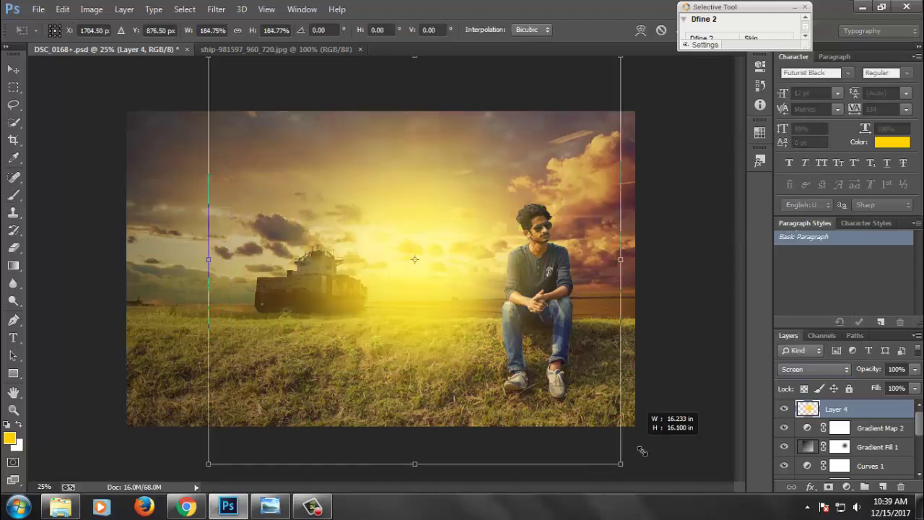
{"action": "left_click_drag", "start_coordinate": [478, 297], "coordinate": [476, 272]}
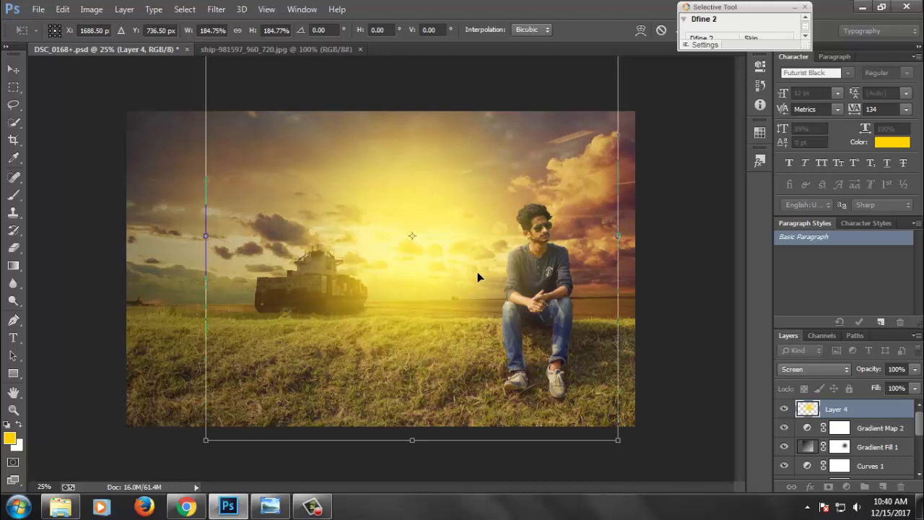
{"action": "key", "text": "Return"}
{"action": "key", "text": "b"}
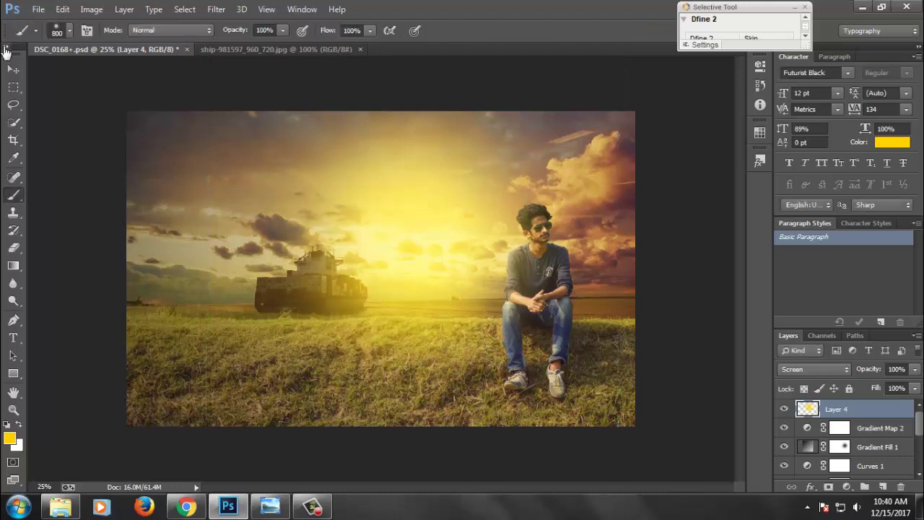
{"action": "left_click", "coordinate": [13, 69]}
{"action": "mouse_move", "coordinate": [443, 294]}
{"action": "left_mouse_down"}
{"action": "mouse_move", "coordinate": [431, 295]}
{"action": "mouse_move", "coordinate": [461, 287]}
{"action": "left_mouse_up"}
Save, then apply Layer 1's mask permanently.
{"action": "key", "text": "ctrl+s"}
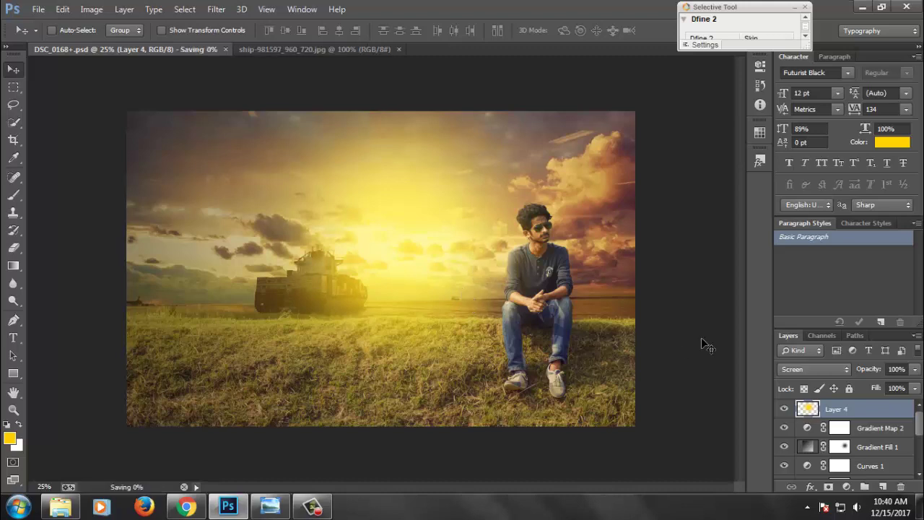
{"action": "scroll", "coordinate": [862, 434], "scroll_direction": "down", "scroll_amount": 2}
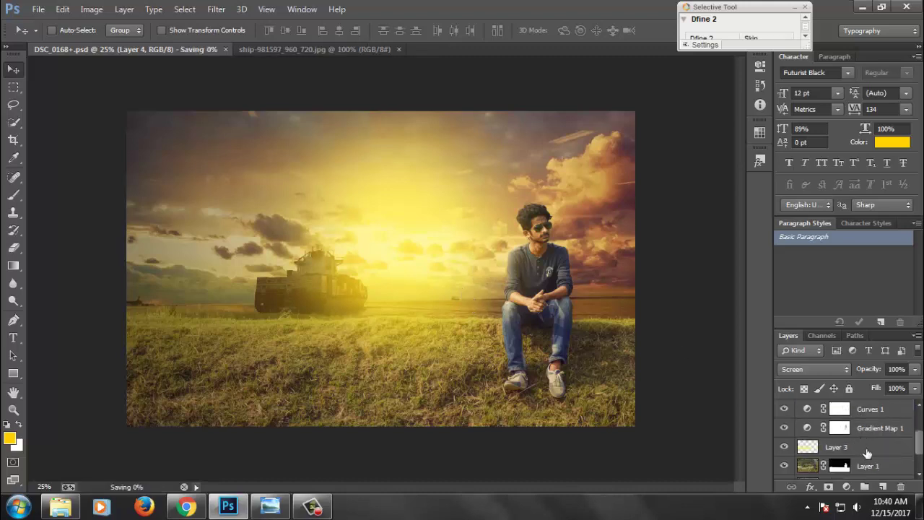
{"action": "scroll", "coordinate": [871, 458], "scroll_direction": "down", "scroll_amount": 1}
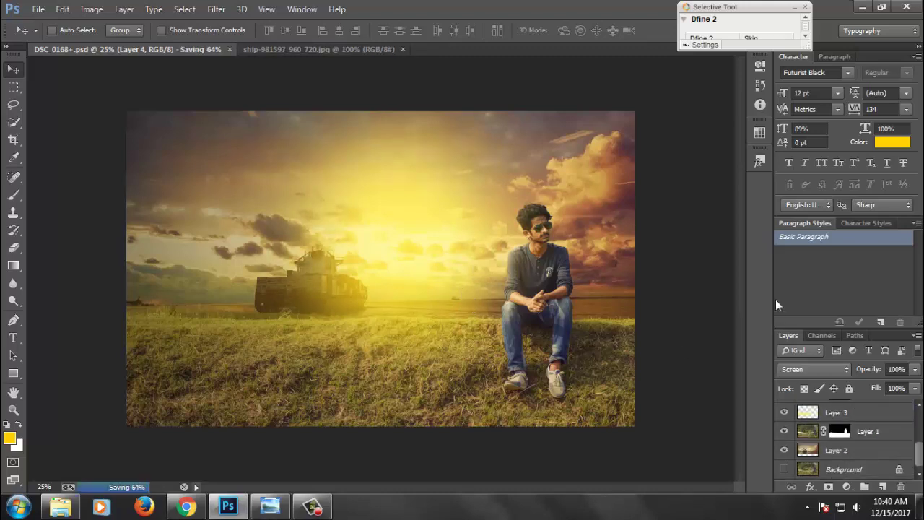
{"action": "left_click", "coordinate": [842, 436]}
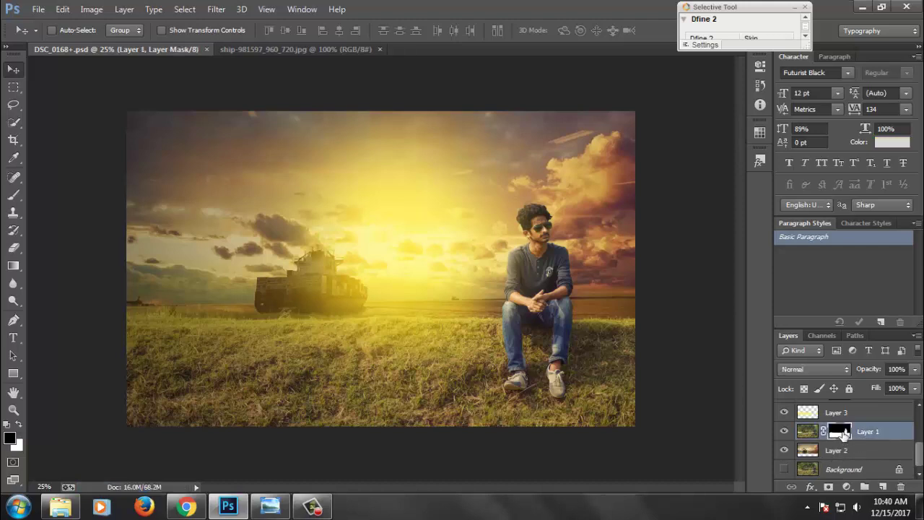
{"action": "right_click", "coordinate": [841, 435]}
{"action": "left_click", "coordinate": [824, 329]}
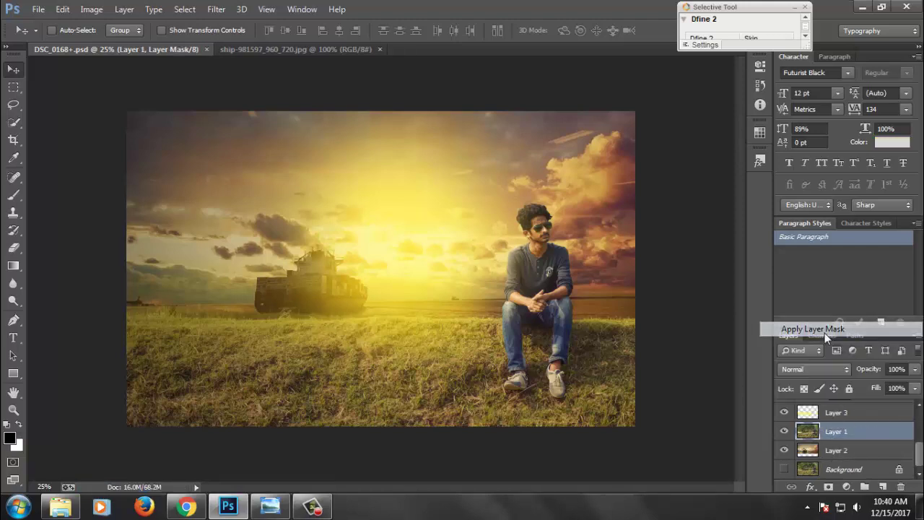
Add a new Layer 5 as a clipping mask on Layer 1.
{"action": "left_click", "coordinate": [882, 486]}
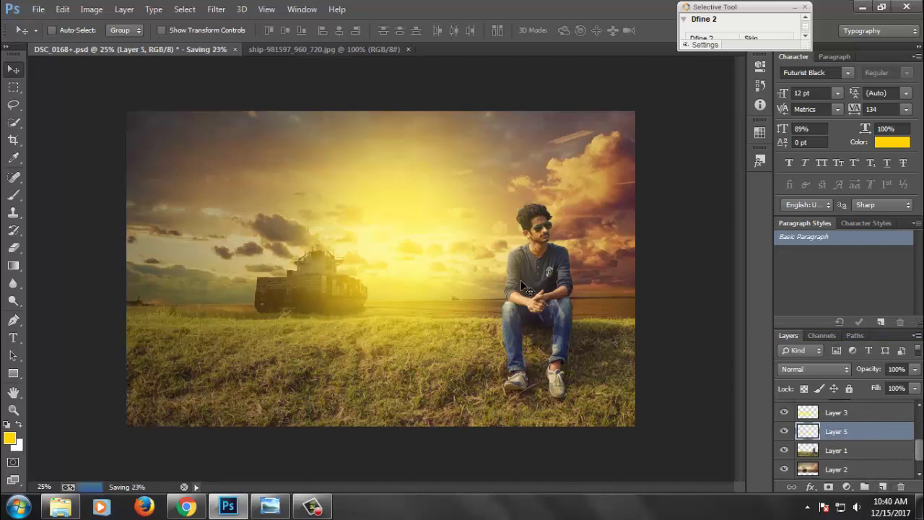
{"action": "right_click", "coordinate": [884, 434]}
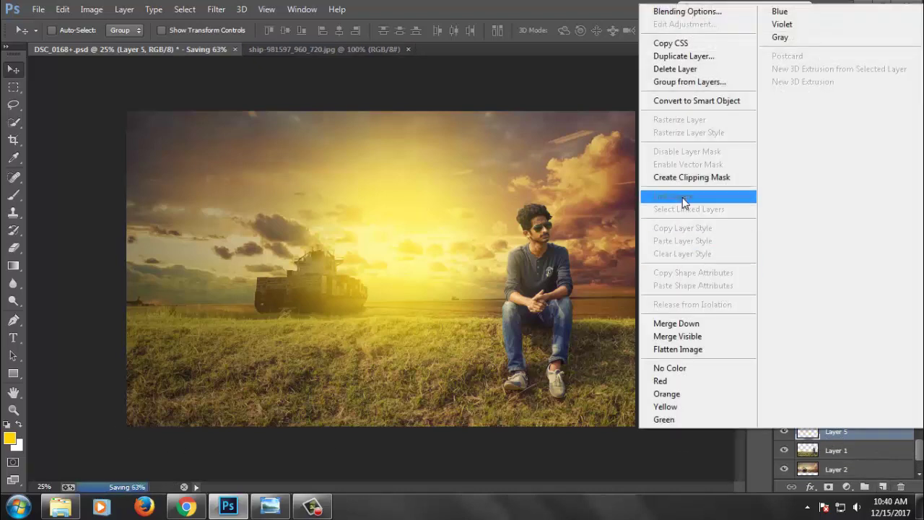
{"action": "left_click", "coordinate": [704, 177]}
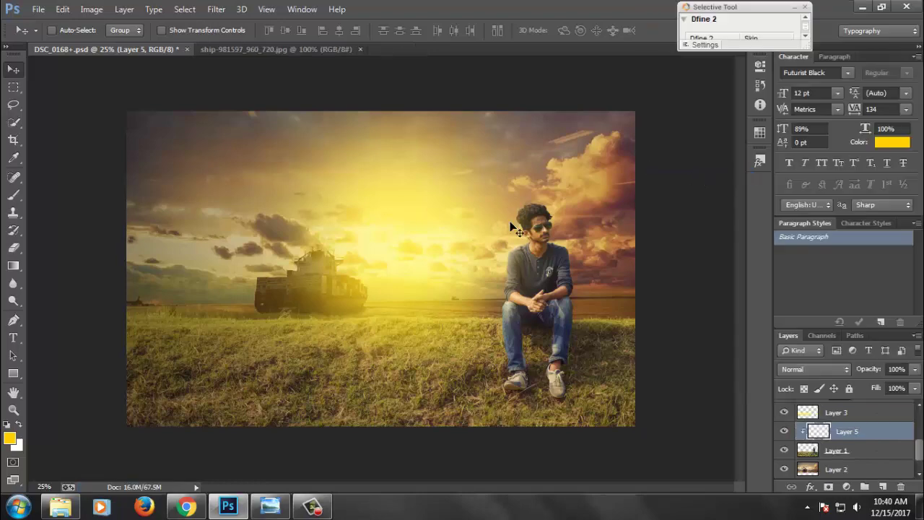
Paint yellow glow along the man's shirt edge and up his shoulder on Layer 5.
{"action": "key", "text": "ctrl+plus"}
{"action": "scroll", "coordinate": [559, 262], "scroll_direction": "up", "scroll_amount": 1}
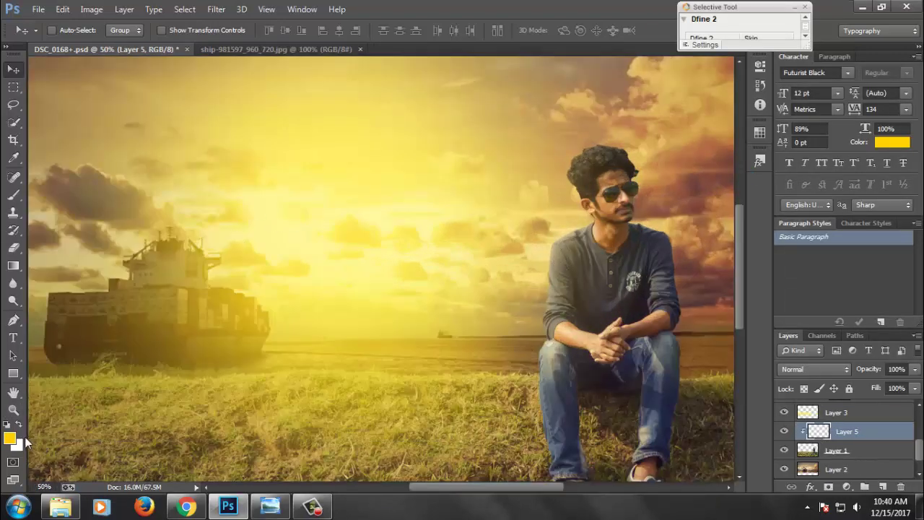
{"action": "key", "text": "b"}
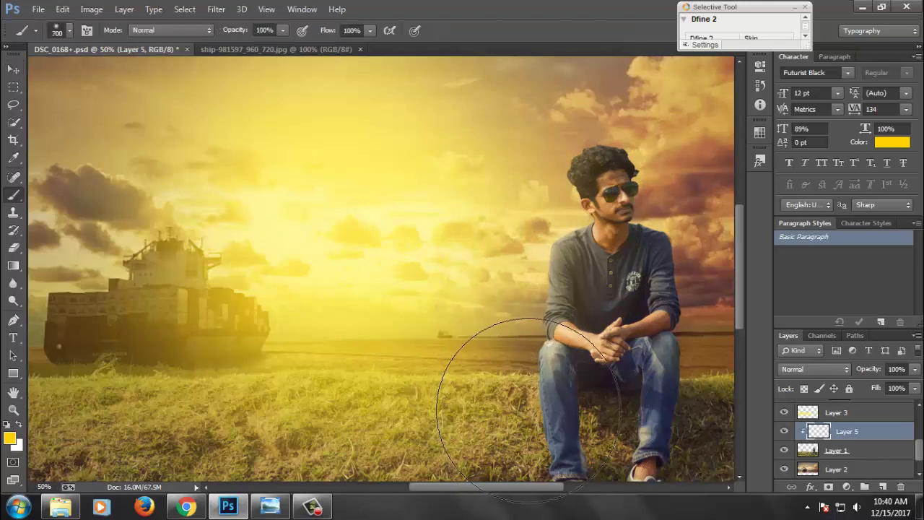
{"action": "key", "text": "bracketleft"}
{"action": "key", "text": "bracketleft"}
{"action": "key", "text": "bracketleft"}
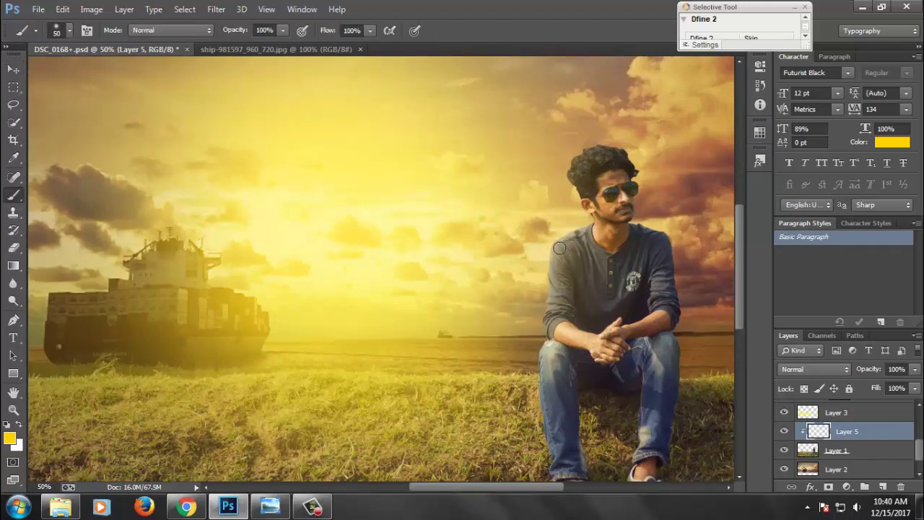
{"action": "mouse_move", "coordinate": [555, 260]}
{"action": "left_mouse_down"}
{"action": "mouse_move", "coordinate": [538, 386]}
{"action": "mouse_move", "coordinate": [347, 372]}
{"action": "left_mouse_up"}
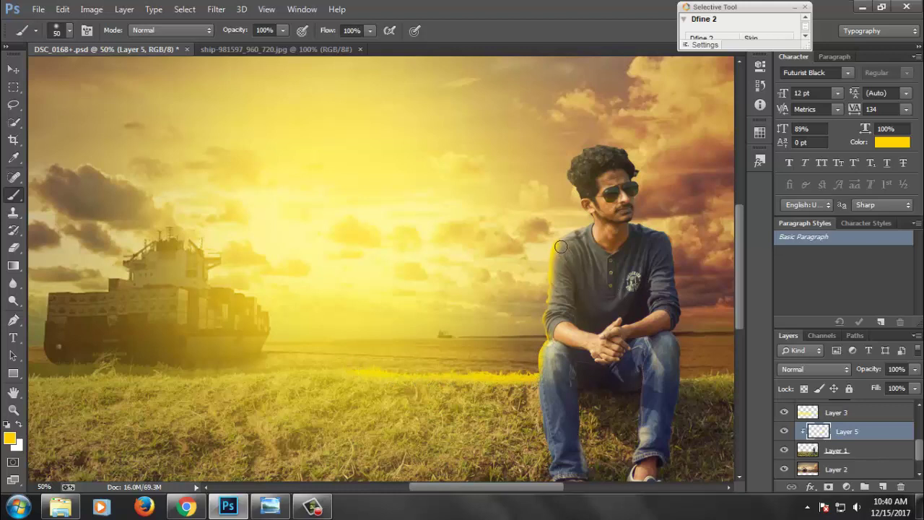
{"action": "left_click_drag", "start_coordinate": [578, 238], "coordinate": [586, 227]}
Paint yellow glow leftward along the horizon and set Layer 5 to Screen.
{"action": "key", "text": "bracketleft"}
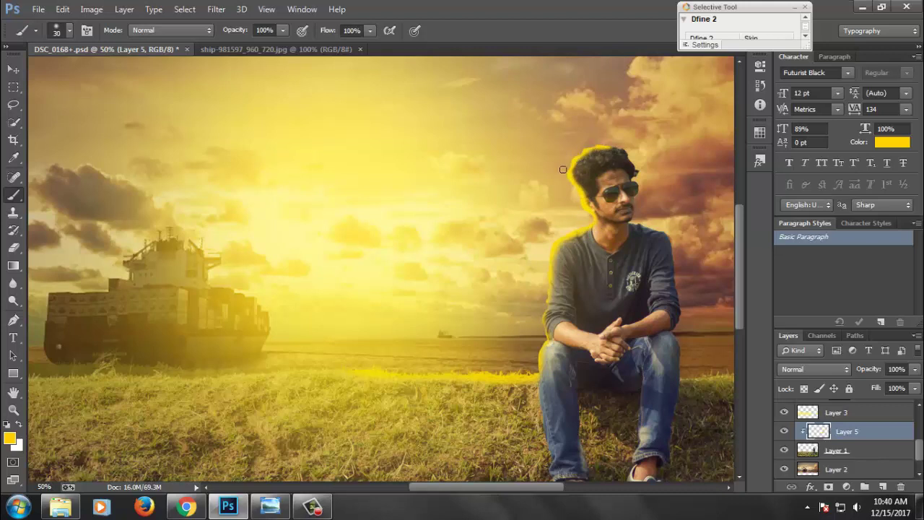
{"action": "left_click_drag", "start_coordinate": [312, 375], "coordinate": [150, 373]}
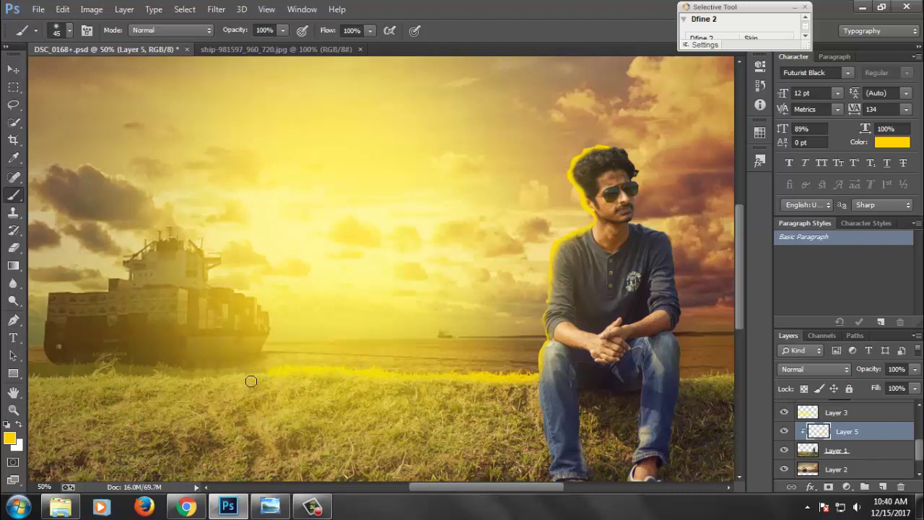
{"action": "left_click", "coordinate": [795, 369]}
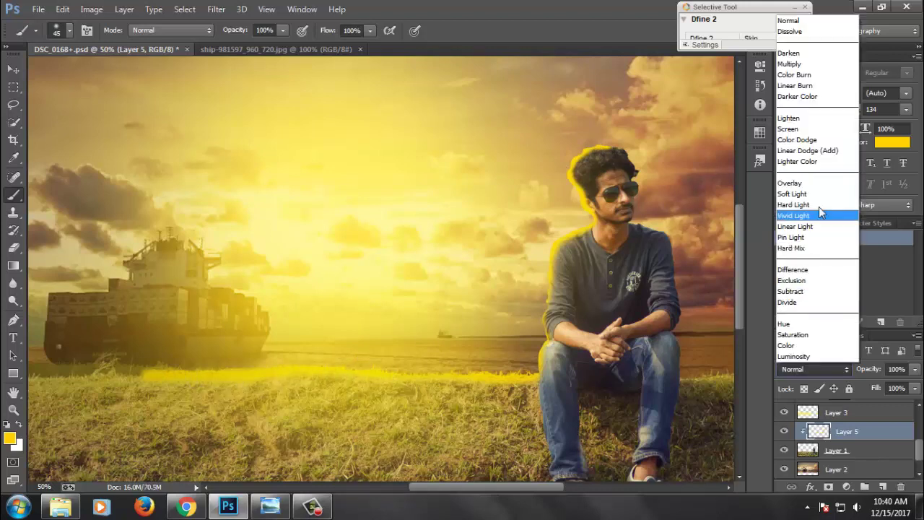
{"action": "left_click", "coordinate": [810, 130]}
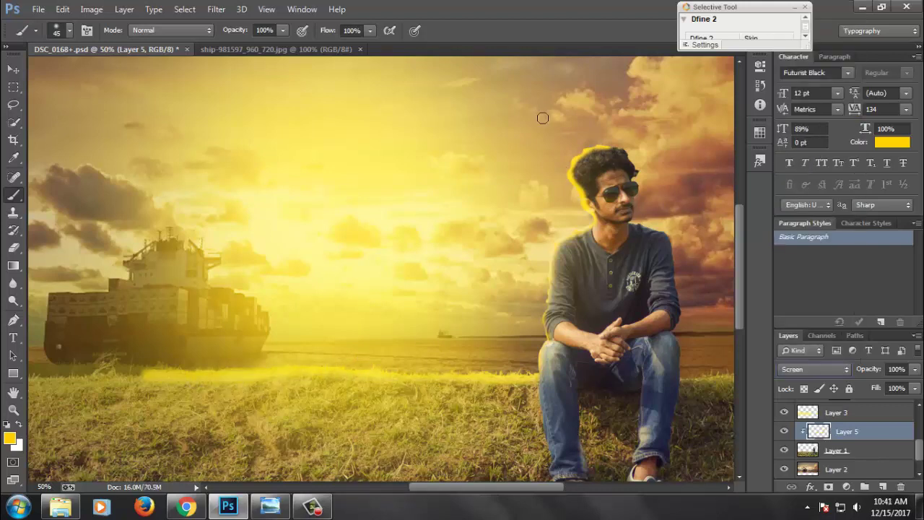
Drop Layer 5's opacity to 97% and soften its glow with a 7.0-pixel Gaussian Blur.
{"action": "left_click_drag", "start_coordinate": [886, 370], "coordinate": [878, 369]}
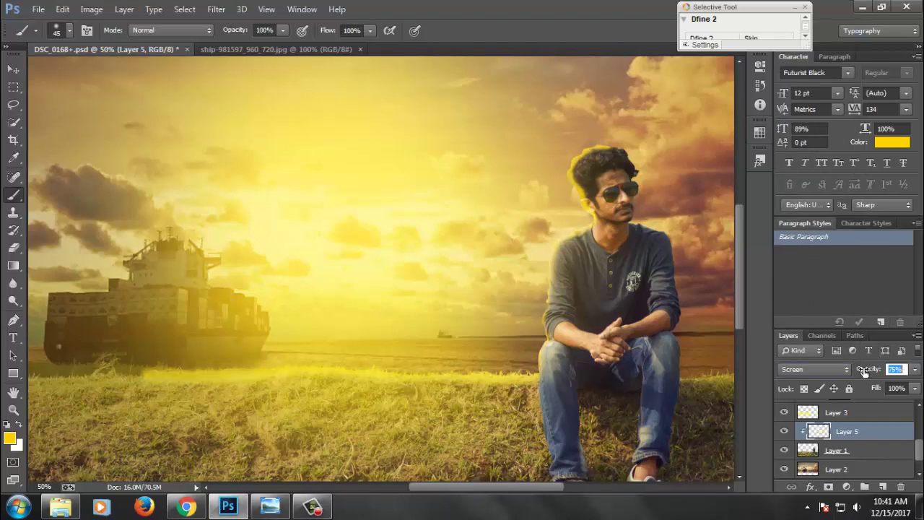
{"action": "left_click", "coordinate": [216, 9]}
{"action": "mouse_move", "coordinate": [415, 171]}
{"action": "left_click", "coordinate": [426, 255]}
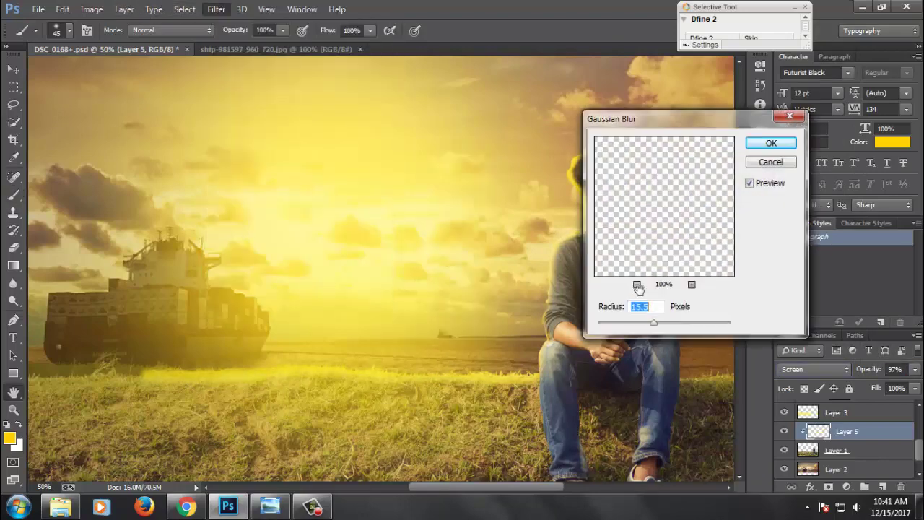
{"action": "left_click_drag", "start_coordinate": [681, 328], "coordinate": [666, 328]}
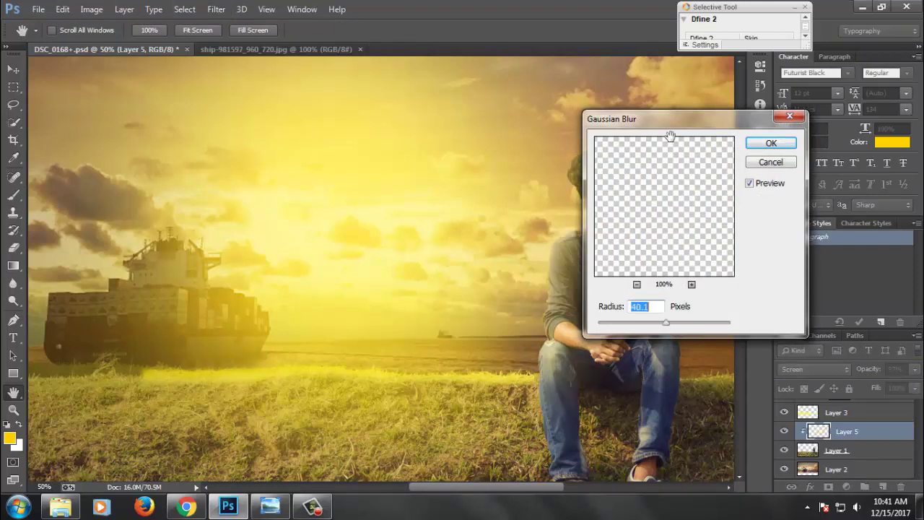
{"action": "left_click_drag", "start_coordinate": [660, 129], "coordinate": [777, 140]}
{"action": "left_click", "coordinate": [758, 333]}
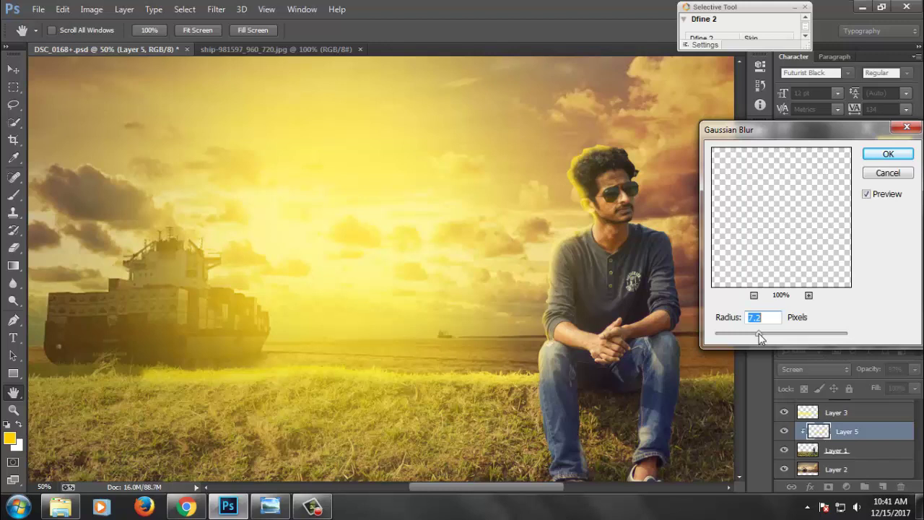
{"action": "left_click", "coordinate": [887, 154]}
Add a layer mask to Layer 5, paint out the glow over the man's face and hair, and save.
{"action": "left_click", "coordinate": [828, 487]}
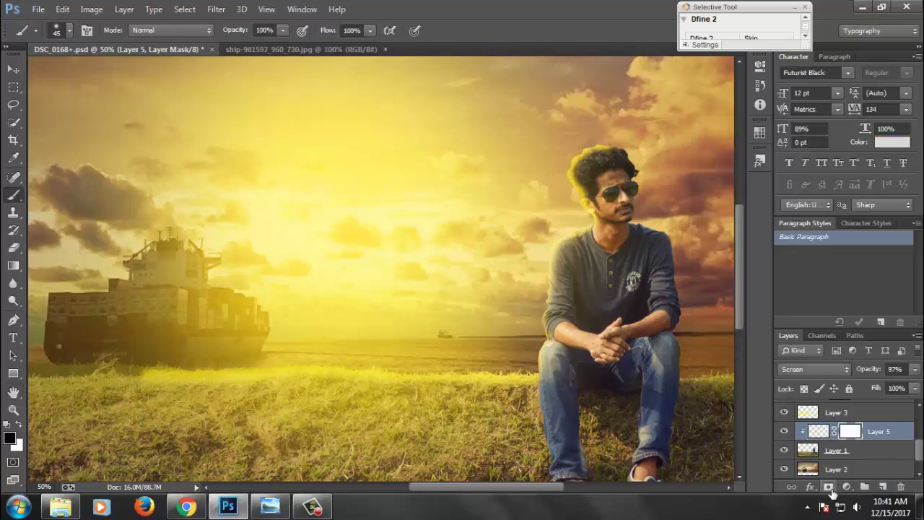
{"action": "key", "text": "bracketright"}
{"action": "key", "text": "bracketright"}
{"action": "key", "text": "bracketright"}
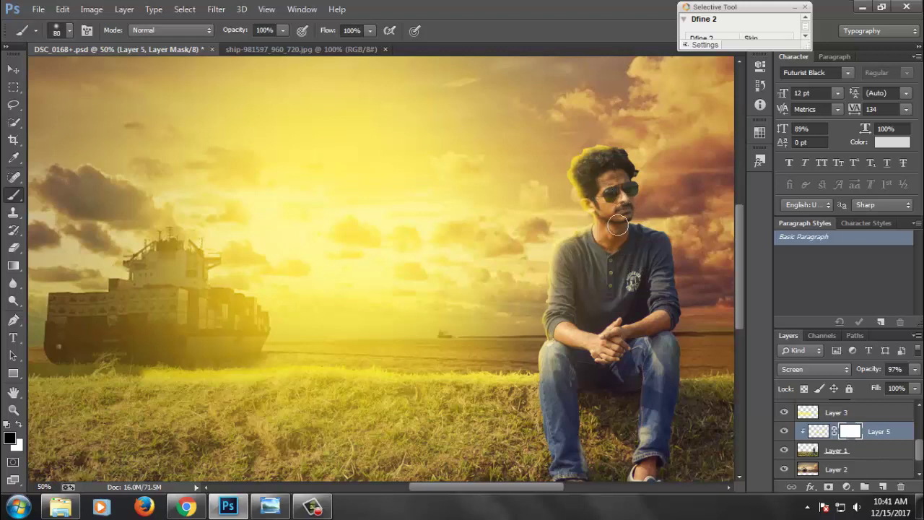
{"action": "mouse_move", "coordinate": [591, 184]}
{"action": "left_mouse_down"}
{"action": "mouse_move", "coordinate": [610, 160]}
{"action": "mouse_move", "coordinate": [622, 179]}
{"action": "mouse_move", "coordinate": [613, 211]}
{"action": "left_mouse_up"}
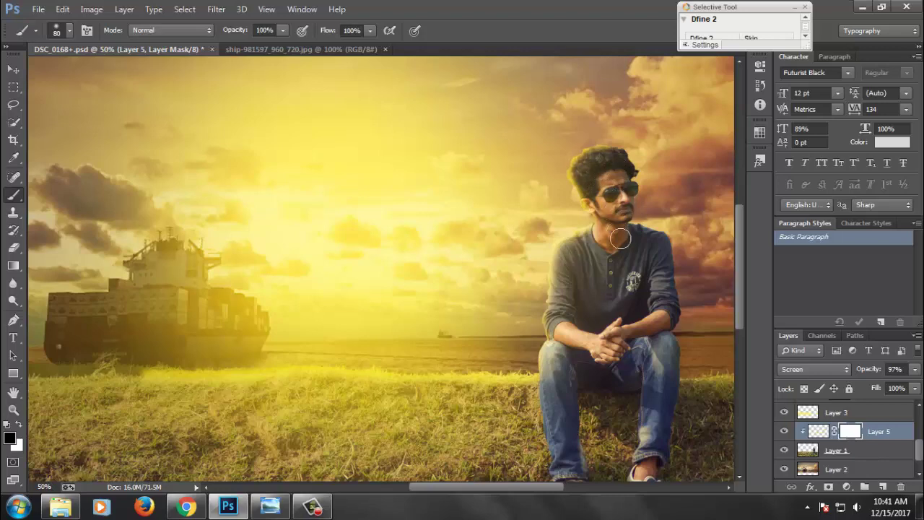
{"action": "key", "text": "v"}
{"action": "left_click", "coordinate": [422, 208], "text": "alt"}
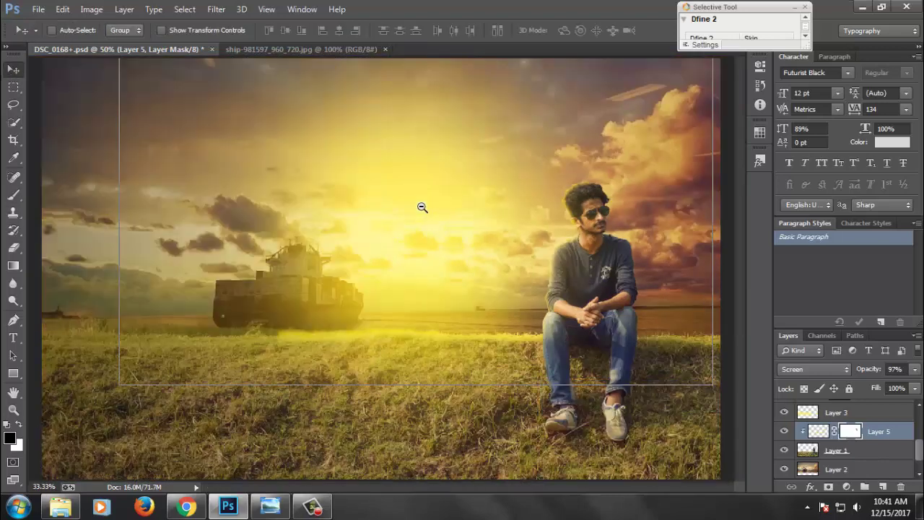
{"action": "left_click", "coordinate": [421, 207], "text": "alt"}
{"action": "key", "text": "ctrl+s"}
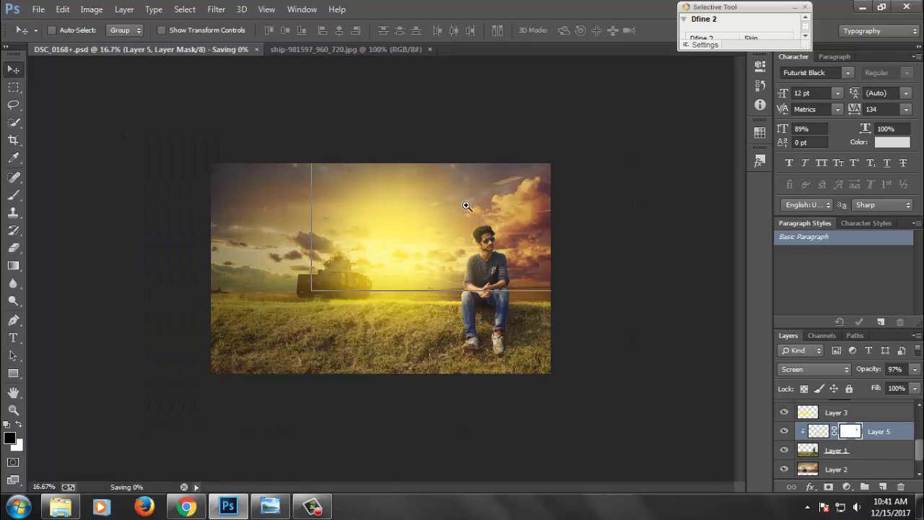
{"action": "key", "text": "ctrl+plus"}
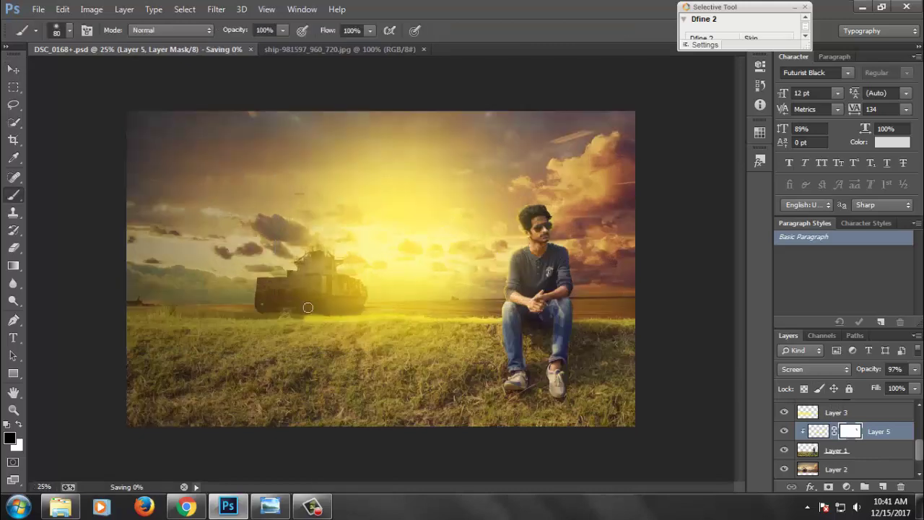
Try painting extra yellow glow along the left horizon on Layer 5, then undo the last stroke.
{"action": "key", "text": "b"}
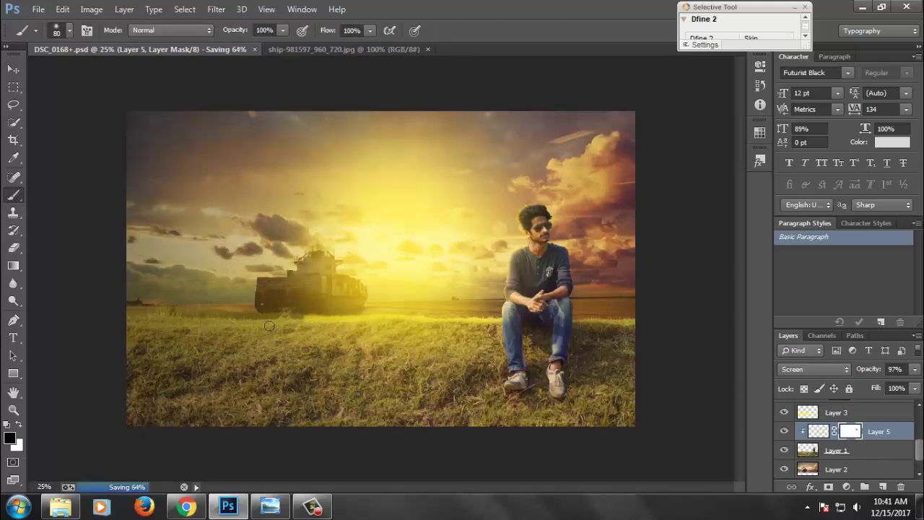
{"action": "left_click", "coordinate": [821, 433]}
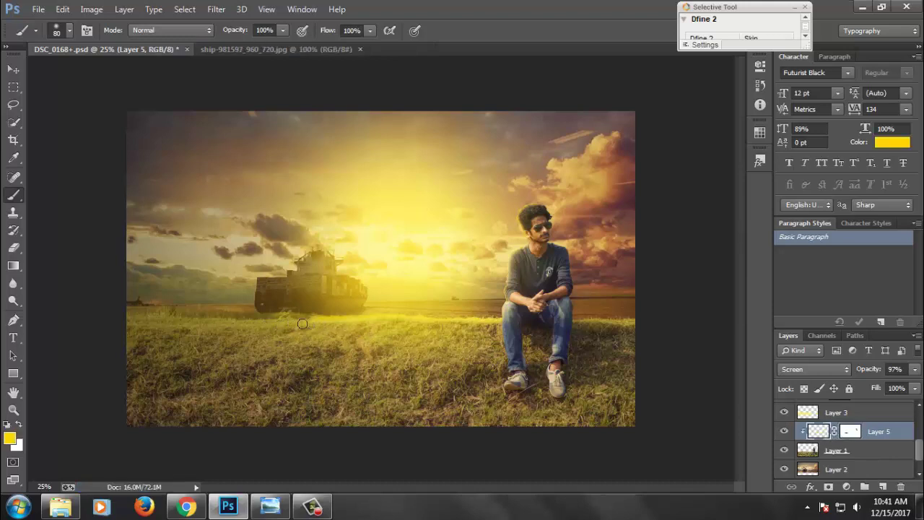
{"action": "left_click_drag", "start_coordinate": [302, 324], "coordinate": [133, 316]}
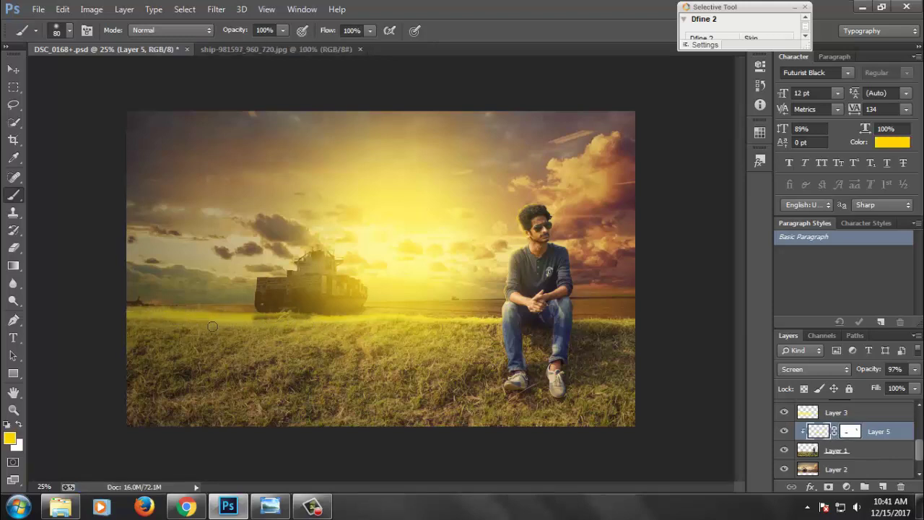
{"action": "left_click_drag", "start_coordinate": [212, 326], "coordinate": [280, 323]}
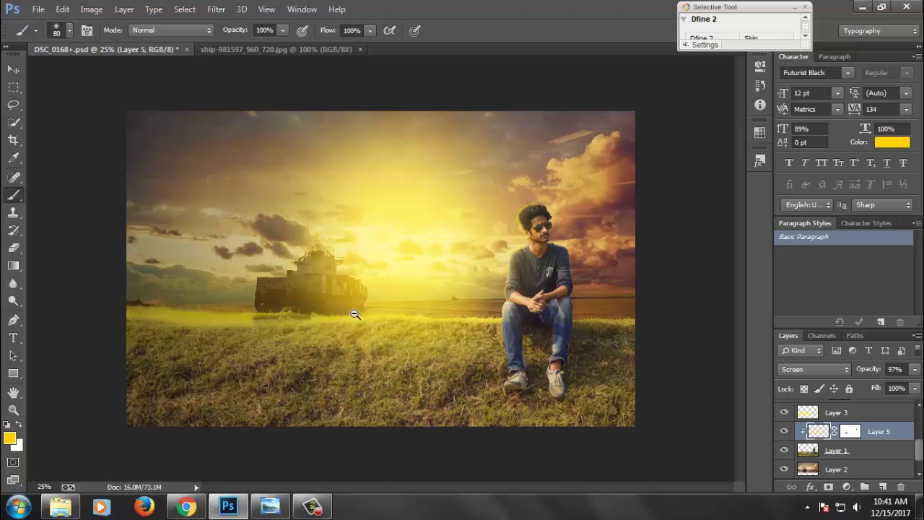
{"action": "key", "text": "ctrl+alt+z"}
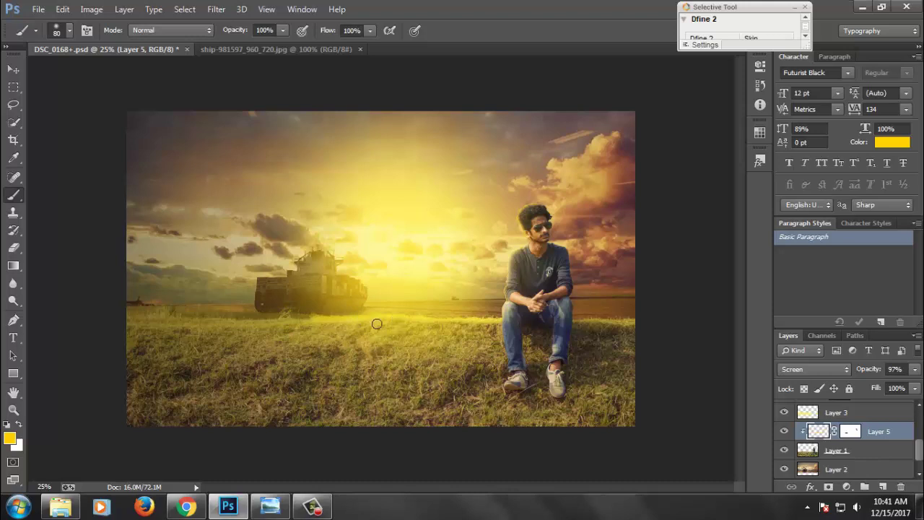
Mask out the horizon glow beside the man with a 200-size black brush, then save.
{"action": "left_click", "coordinate": [851, 431]}
{"action": "key", "text": "d"}
{"action": "key", "text": "bracketright"}
{"action": "key", "text": "bracketright"}
{"action": "key", "text": "bracketright"}
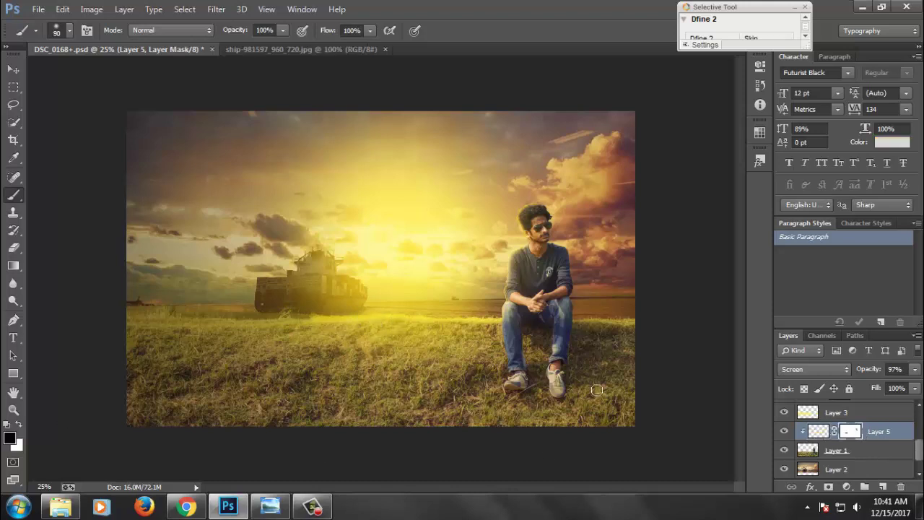
{"action": "left_click_drag", "start_coordinate": [318, 317], "coordinate": [434, 320]}
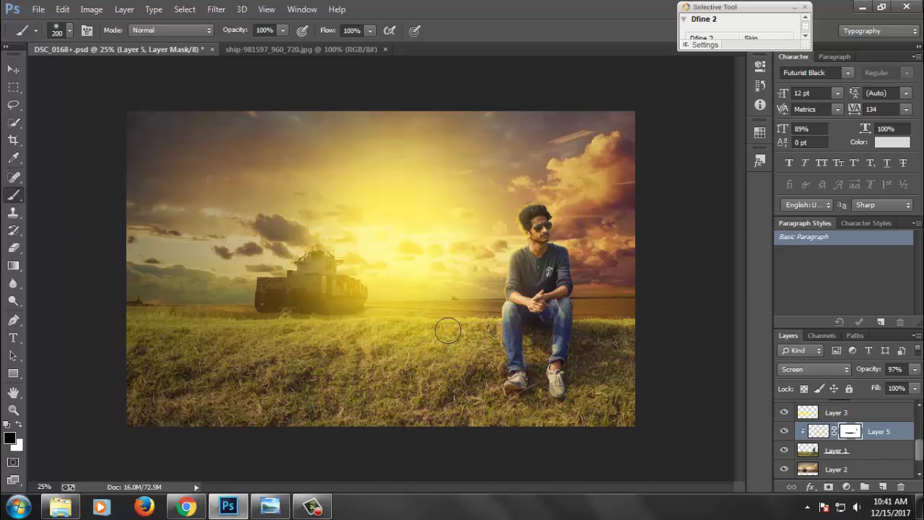
{"action": "left_click", "coordinate": [13, 70]}
{"action": "key", "text": "ctrl+plus"}
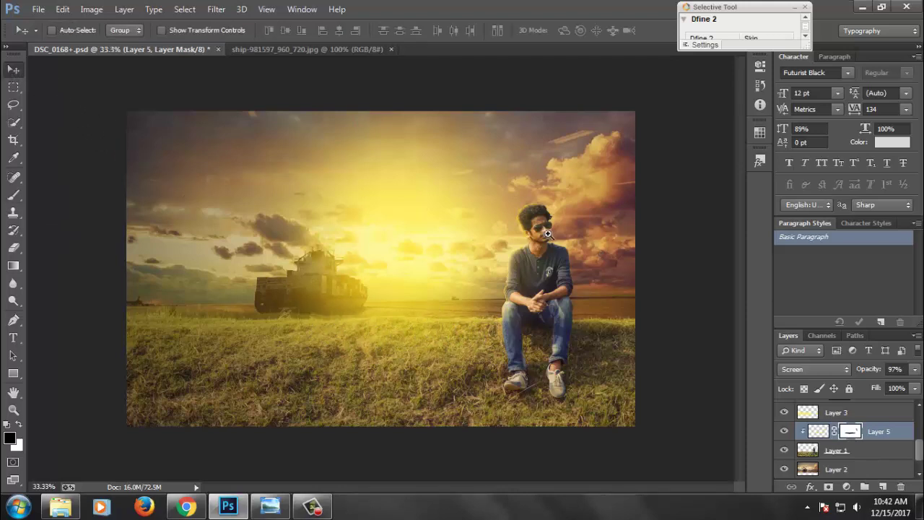
{"action": "key", "text": "b"}
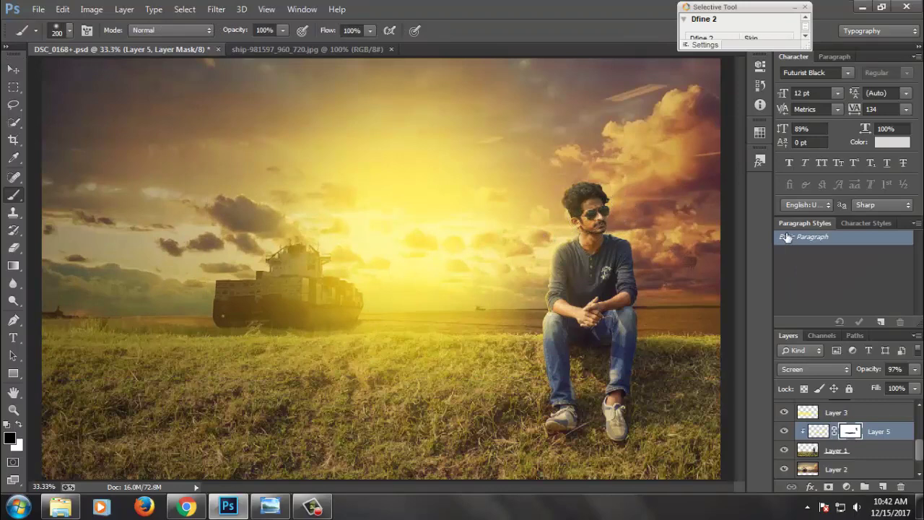
{"action": "left_click", "coordinate": [13, 70]}
{"action": "key", "text": "ctrl+minus"}
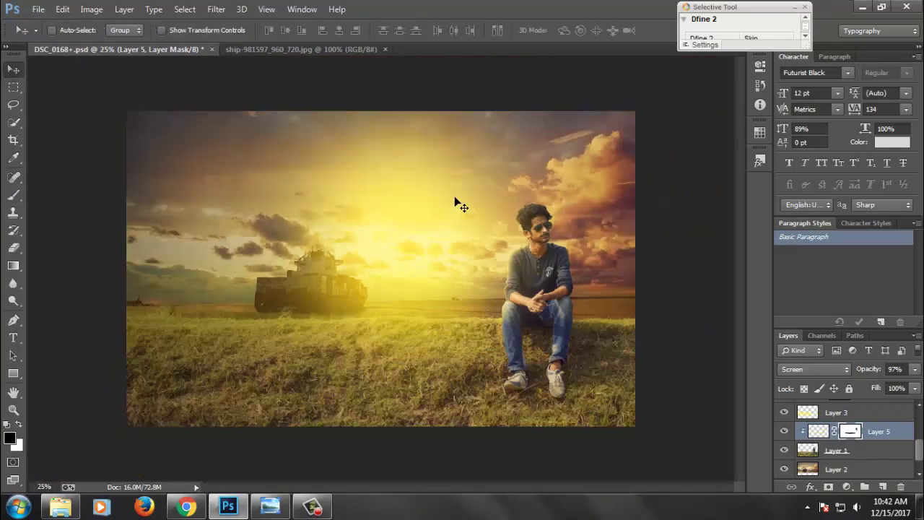
{"action": "key", "text": "ctrl+s"}
{"action": "key", "text": "ctrl+minus"}
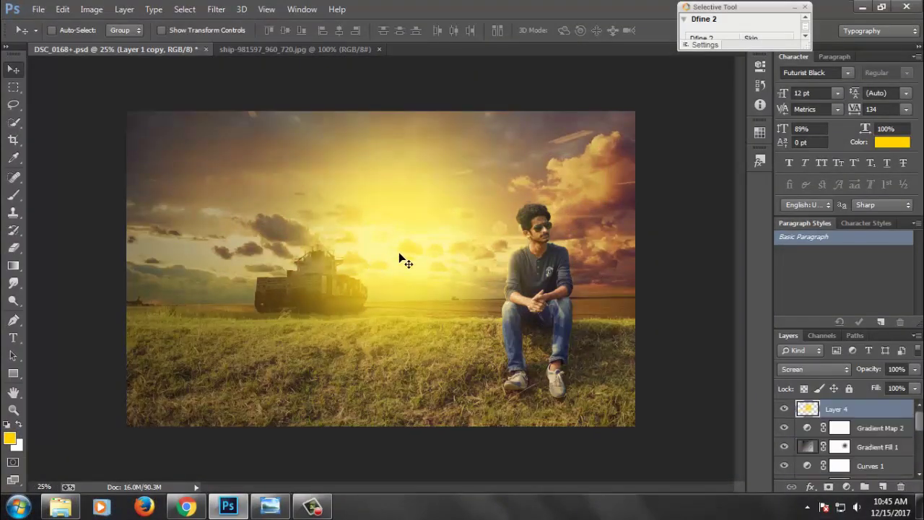
Lower Layer 4's opacity to 89% and select the Gradient Map 2 layer.
{"action": "left_click_drag", "start_coordinate": [876, 370], "coordinate": [868, 370]}
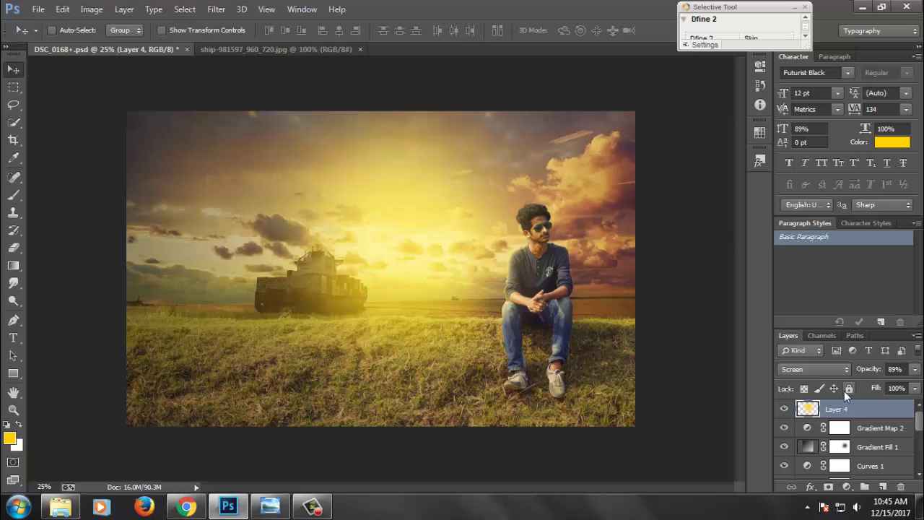
{"action": "left_click", "coordinate": [860, 431]}
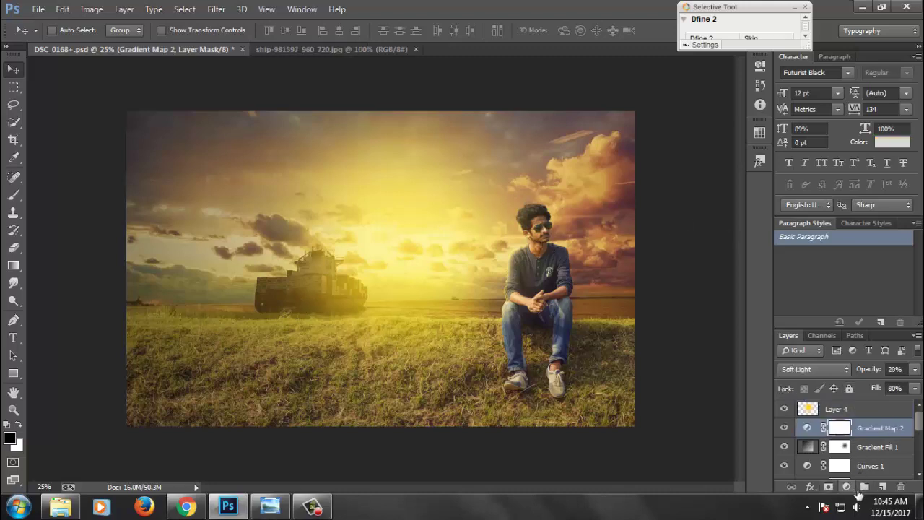
Add a Curves layer lowering the green and blue highlights, then reduce Layer 4's opacity.
{"action": "left_click", "coordinate": [847, 487]}
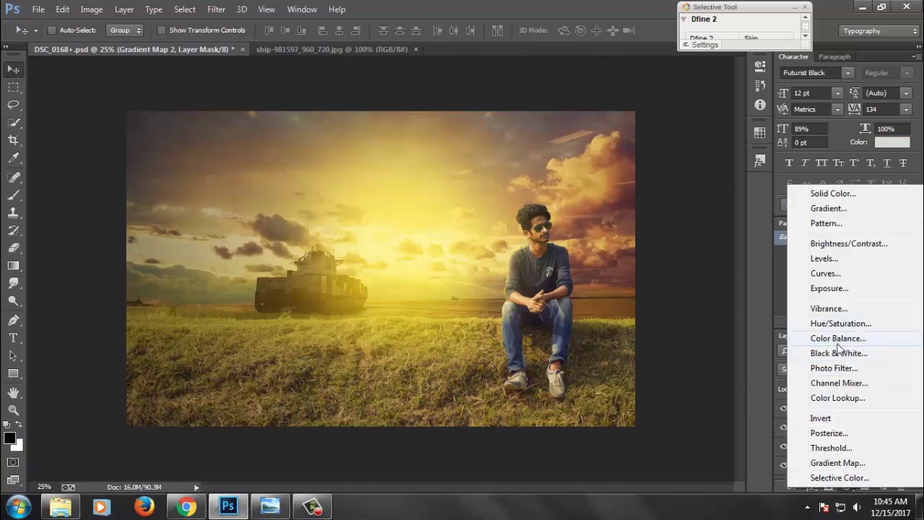
{"action": "left_click", "coordinate": [824, 275]}
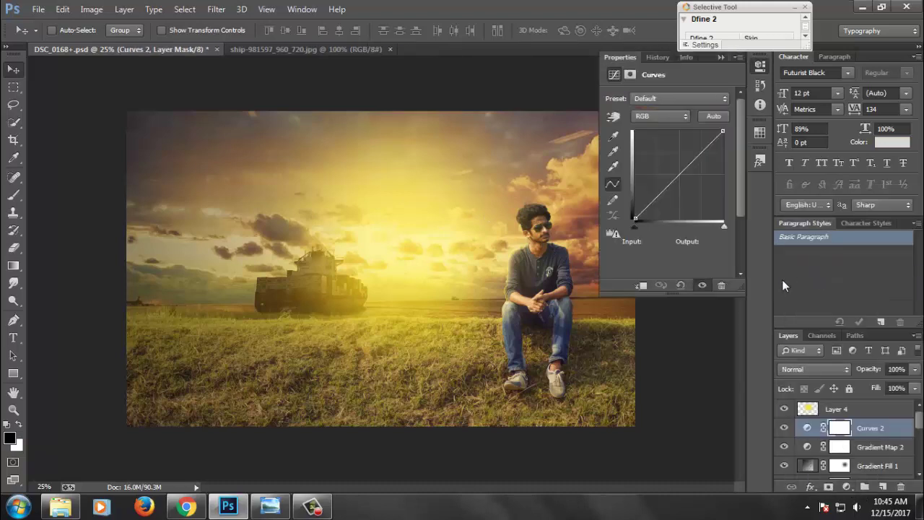
{"action": "left_click", "coordinate": [672, 116]}
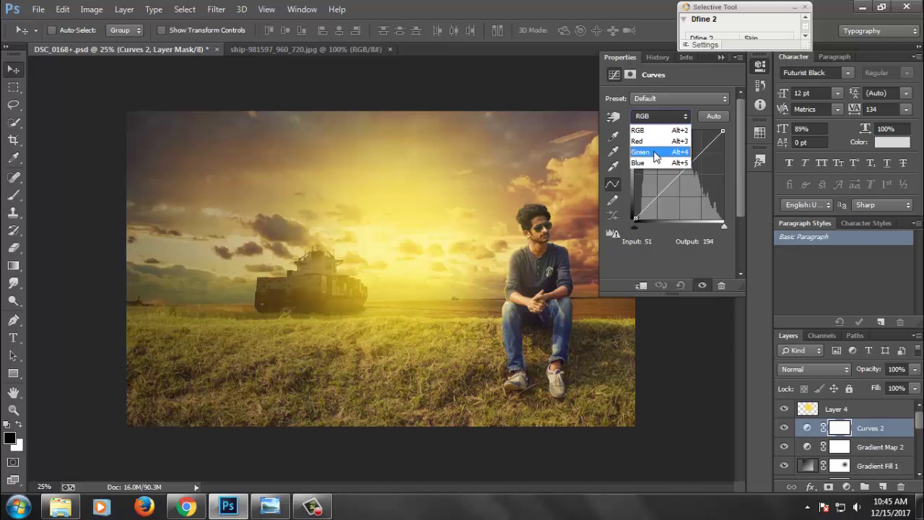
{"action": "left_click", "coordinate": [640, 152]}
{"action": "left_click_drag", "start_coordinate": [722, 132], "coordinate": [734, 146]}
{"action": "left_click", "coordinate": [660, 116]}
{"action": "left_click", "coordinate": [647, 163]}
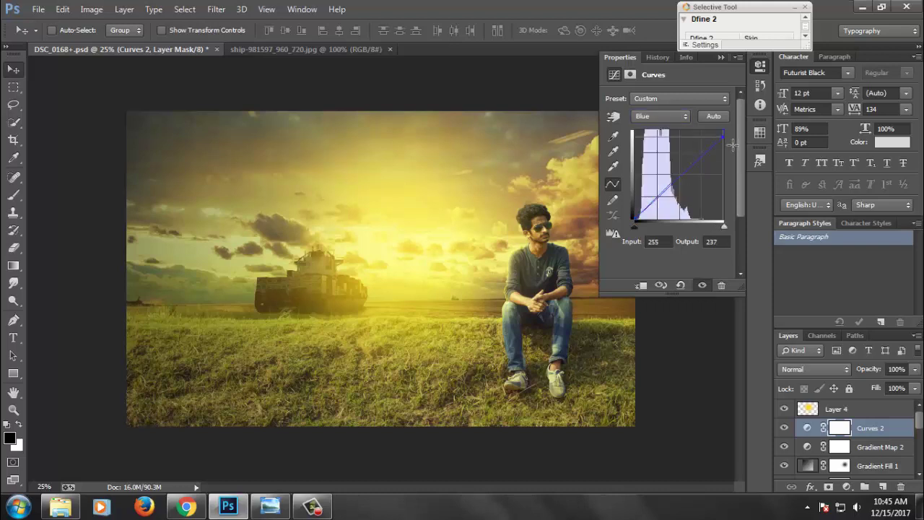
{"action": "left_click", "coordinate": [720, 57]}
{"action": "left_click", "coordinate": [855, 413]}
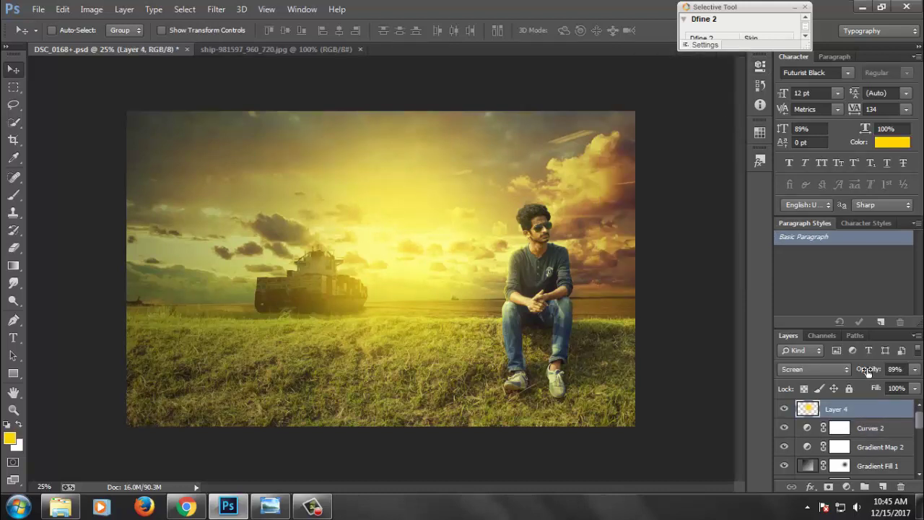
{"action": "left_click_drag", "start_coordinate": [869, 370], "coordinate": [861, 371]}
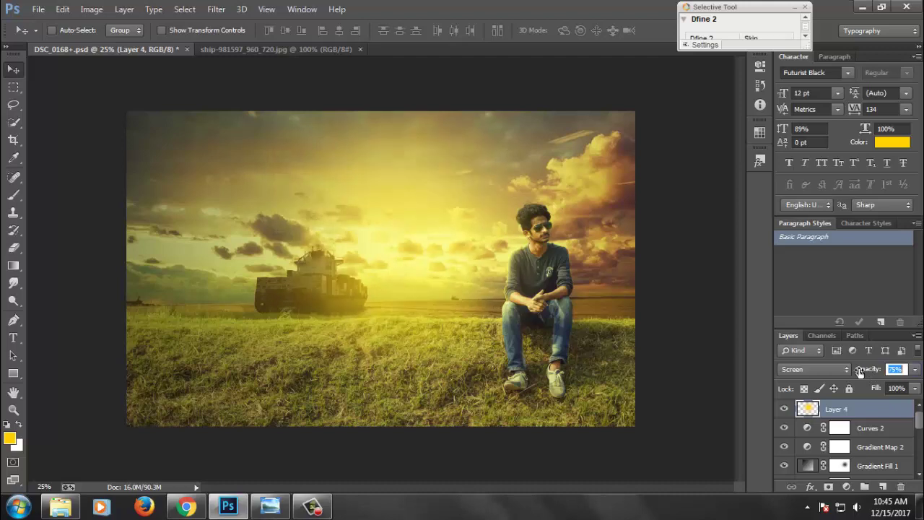
Add a gradient fill layer and set both gradient colour stops to black.
{"action": "left_click", "coordinate": [847, 487]}
{"action": "left_click", "coordinate": [832, 210]}
{"action": "left_click", "coordinate": [630, 136]}
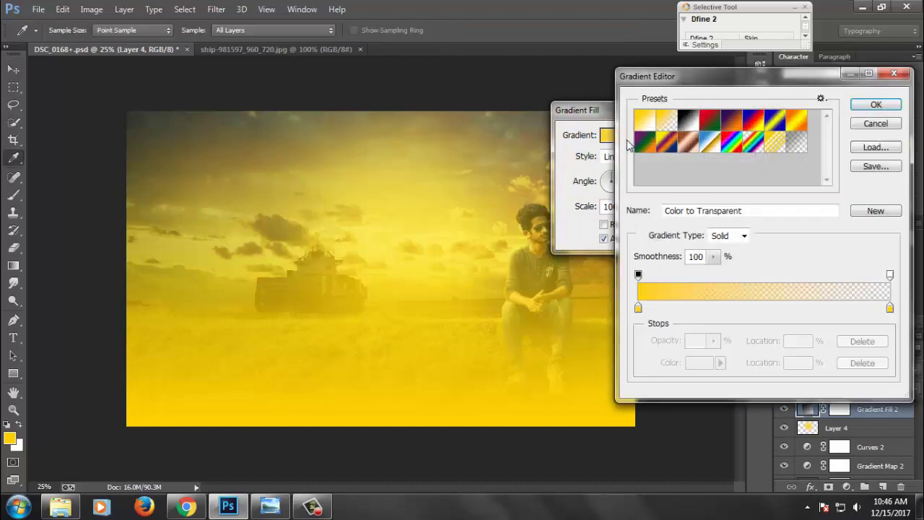
{"action": "left_click", "coordinate": [638, 308]}
{"action": "left_click", "coordinate": [697, 363]}
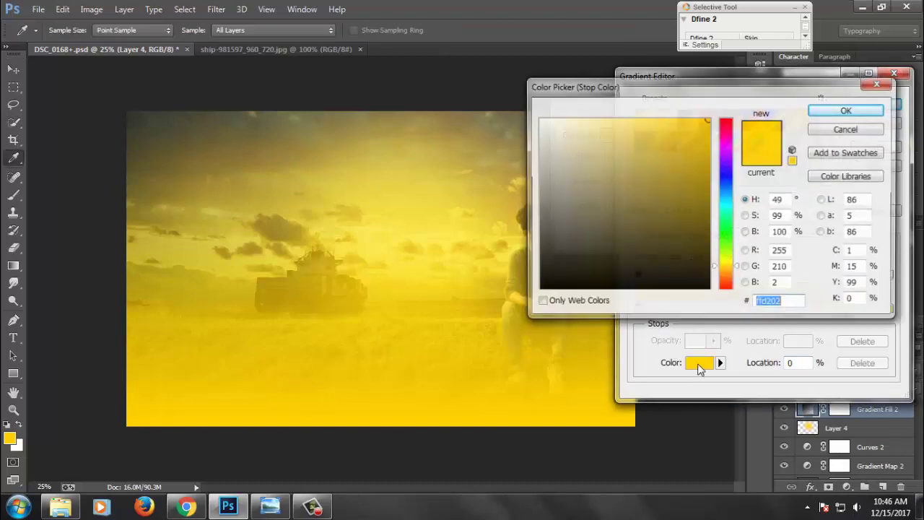
{"action": "left_click_drag", "start_coordinate": [542, 288], "coordinate": [514, 304]}
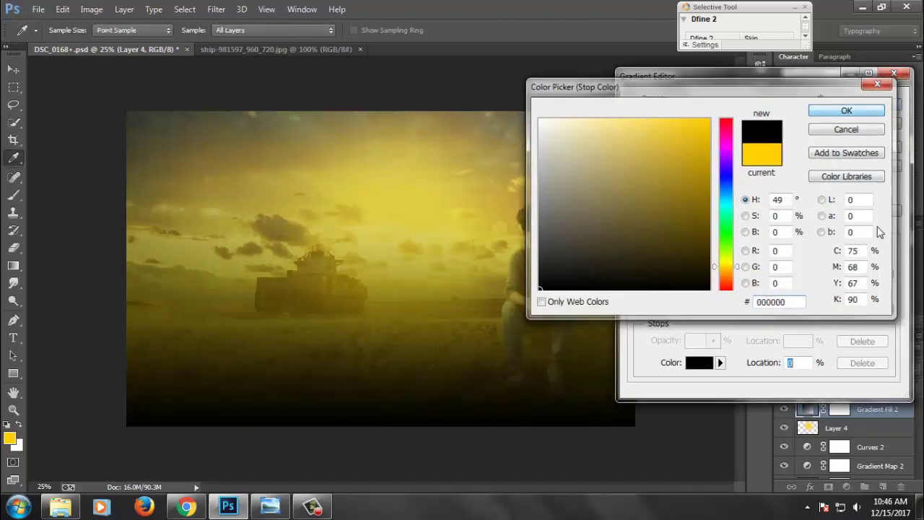
{"action": "left_click", "coordinate": [848, 110]}
{"action": "left_click", "coordinate": [889, 308]}
{"action": "left_click", "coordinate": [698, 364]}
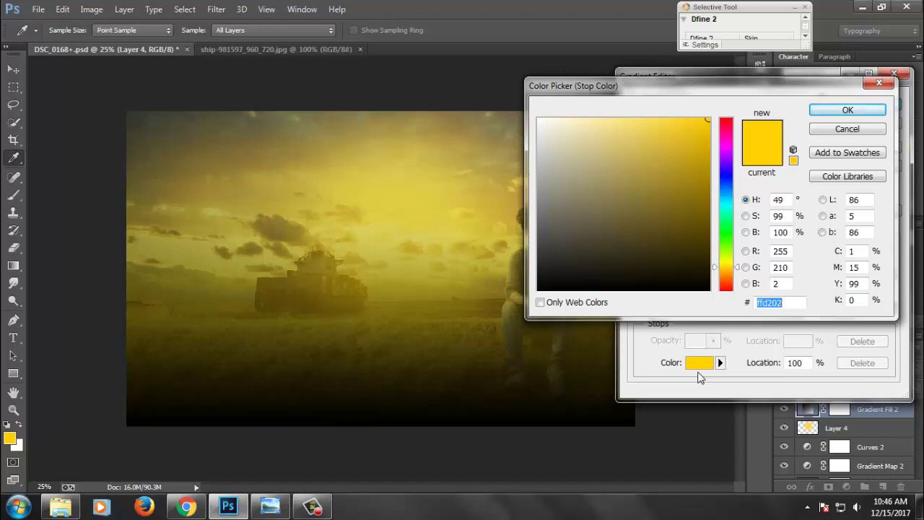
{"action": "left_click", "coordinate": [454, 324]}
{"action": "left_click", "coordinate": [536, 264]}
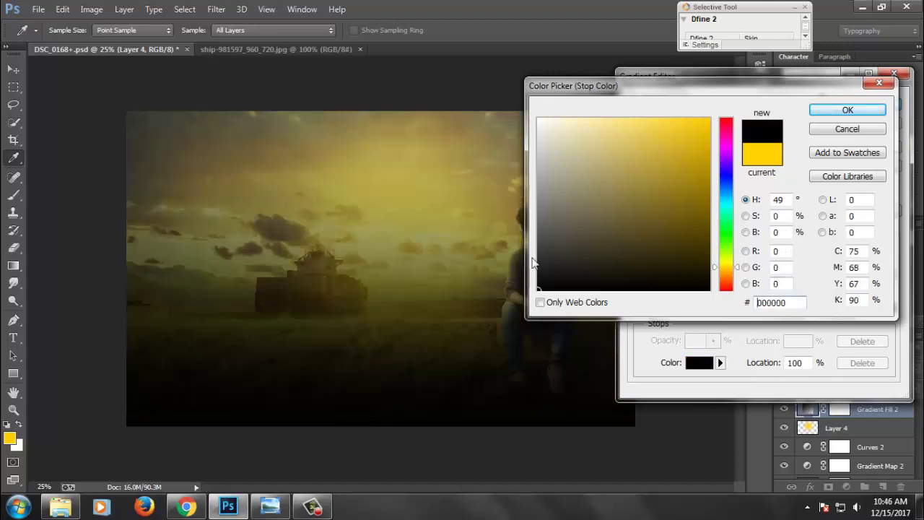
{"action": "left_click", "coordinate": [848, 110]}
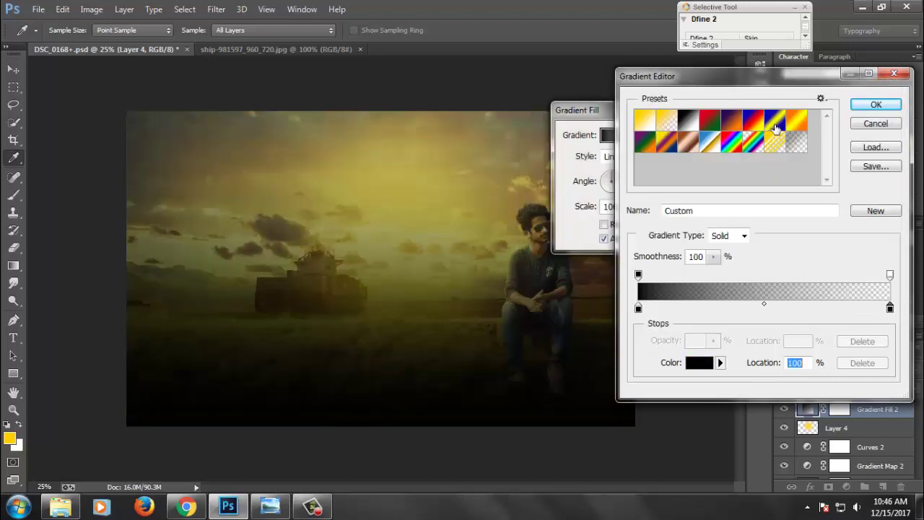
{"action": "left_click", "coordinate": [876, 107]}
Make the gradient radial and reversed, scale it to 555%, and centre it near the man.
{"action": "left_click", "coordinate": [628, 156]}
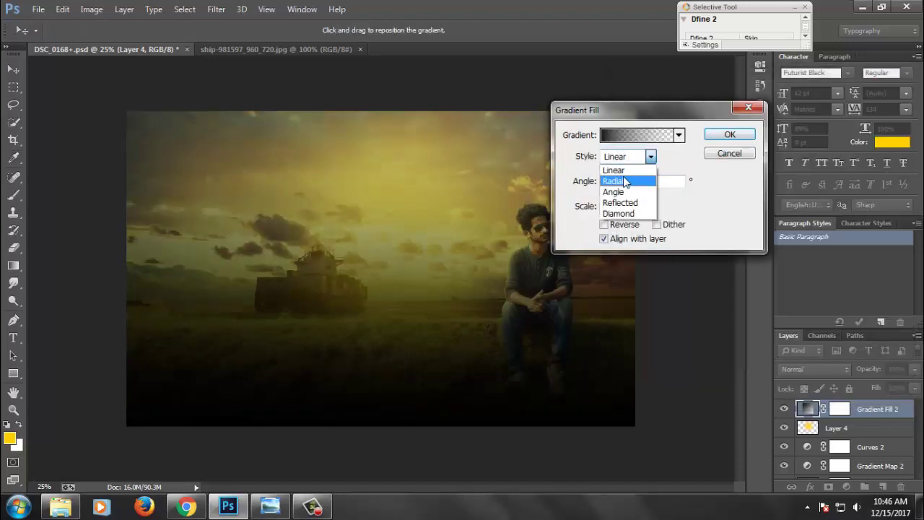
{"action": "left_click", "coordinate": [618, 178]}
{"action": "left_click", "coordinate": [604, 224]}
{"action": "mouse_move", "coordinate": [468, 307]}
{"action": "left_mouse_down"}
{"action": "mouse_move", "coordinate": [515, 278]}
{"action": "mouse_move", "coordinate": [485, 256]}
{"action": "mouse_move", "coordinate": [448, 259]}
{"action": "left_mouse_up"}
{"action": "left_click_drag", "start_coordinate": [636, 210], "coordinate": [652, 228]}
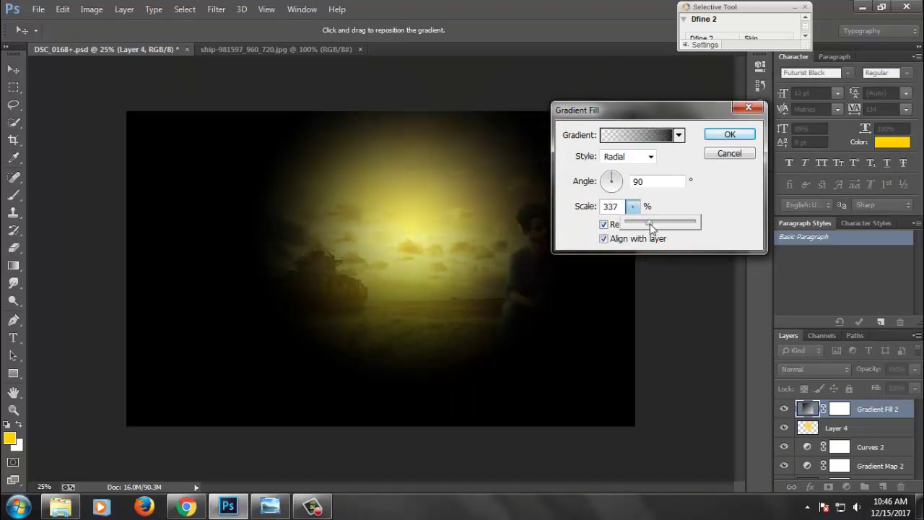
{"action": "left_click_drag", "start_coordinate": [418, 267], "coordinate": [547, 265]}
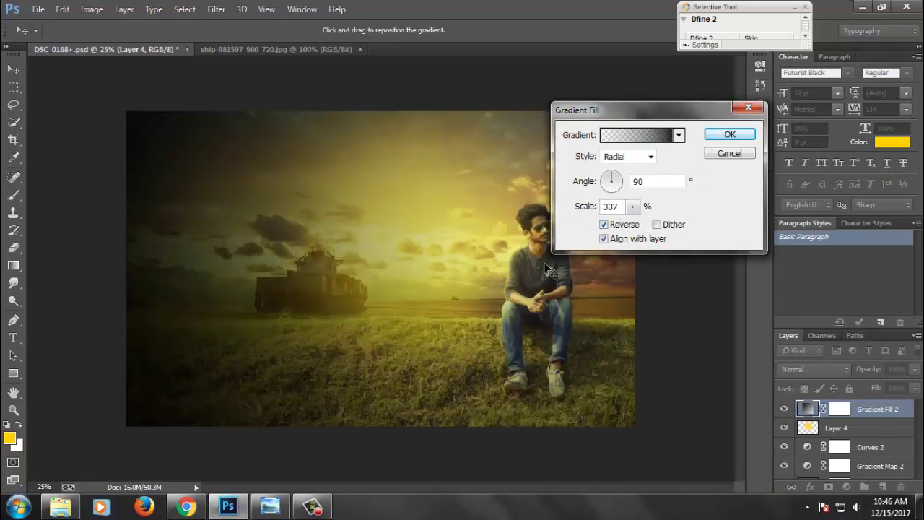
{"action": "left_click", "coordinate": [632, 207]}
{"action": "left_click_drag", "start_coordinate": [636, 223], "coordinate": [649, 225]}
Apply the gradient fill, set Gradient Fill 2 to 80% opacity, and save the document.
{"action": "left_click", "coordinate": [730, 134]}
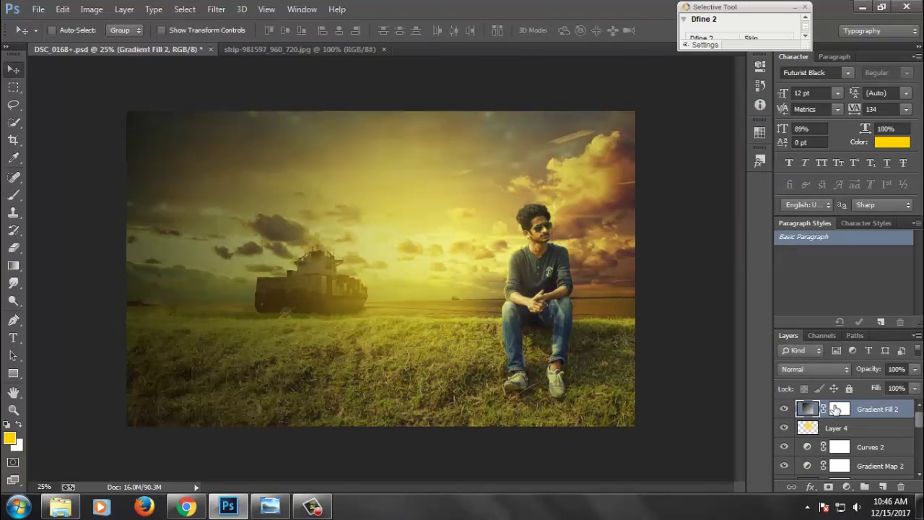
{"action": "left_click", "coordinate": [850, 431]}
{"action": "scroll", "coordinate": [852, 433], "scroll_direction": "down", "scroll_amount": 1}
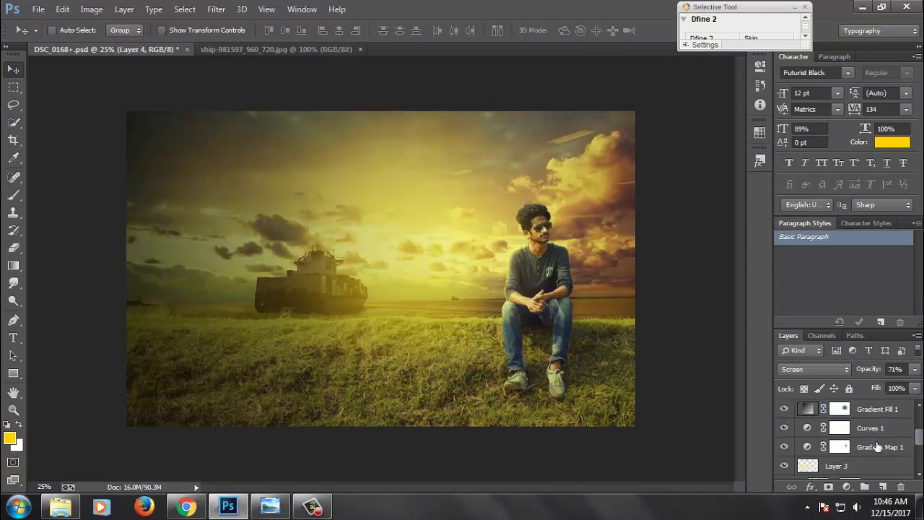
{"action": "scroll", "coordinate": [877, 448], "scroll_direction": "down", "scroll_amount": 1}
{"action": "scroll", "coordinate": [877, 465], "scroll_direction": "down", "scroll_amount": 1}
{"action": "left_click", "coordinate": [886, 455]}
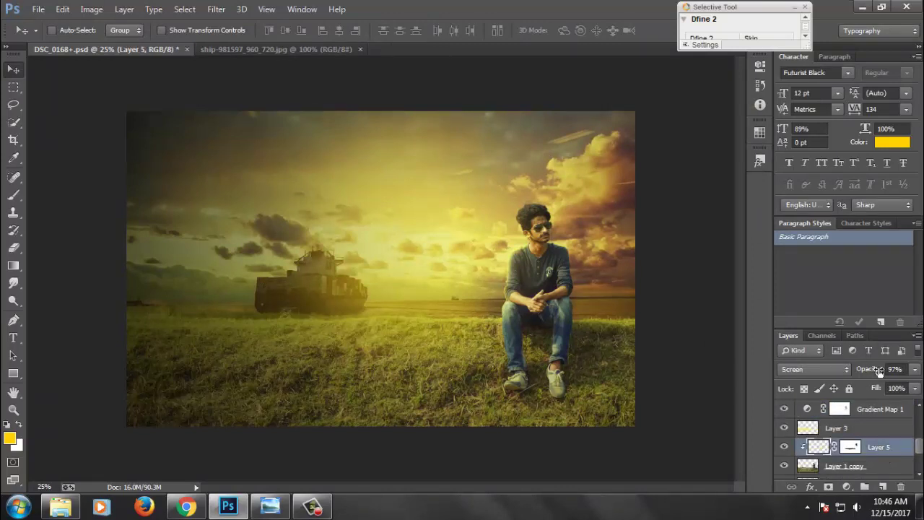
{"action": "left_click", "coordinate": [870, 370]}
{"action": "left_click", "coordinate": [405, 210]}
{"action": "scroll", "coordinate": [845, 412], "scroll_direction": "up", "scroll_amount": 3}
{"action": "left_click", "coordinate": [878, 409]}
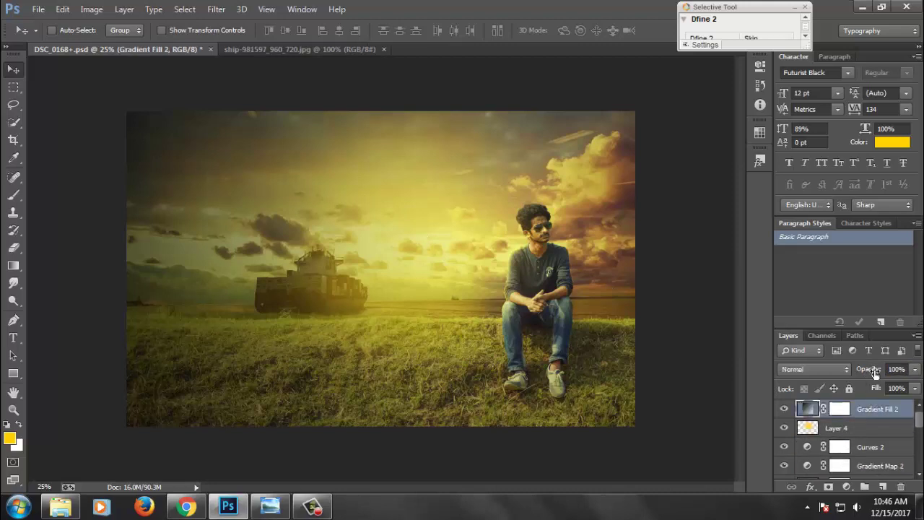
{"action": "left_click_drag", "start_coordinate": [853, 366], "coordinate": [861, 367]}
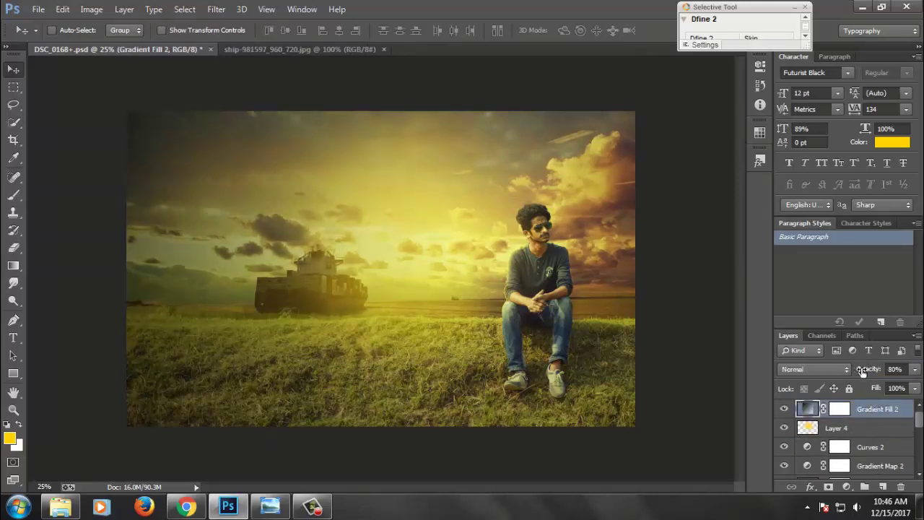
{"action": "key", "text": "ctrl+s"}
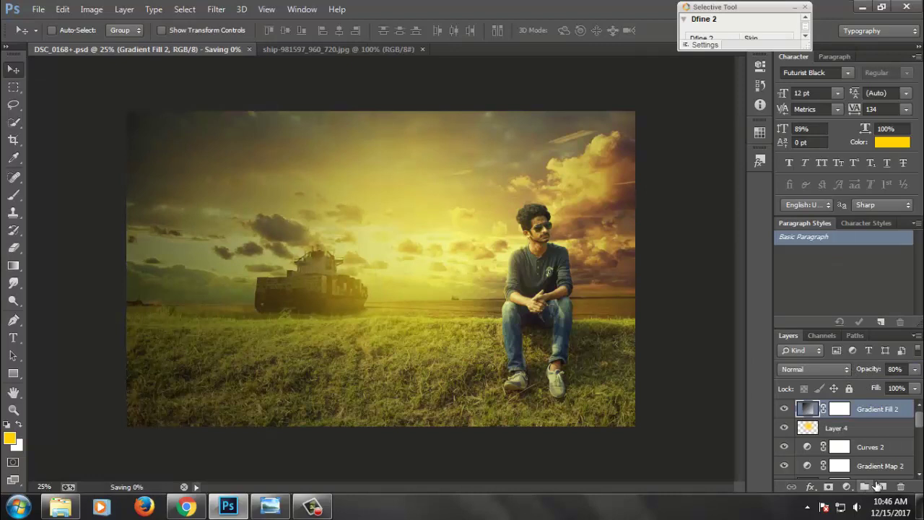
Add an Orange Photo Filter at low density and set its layer opacity to 92%.
{"action": "left_click", "coordinate": [847, 487]}
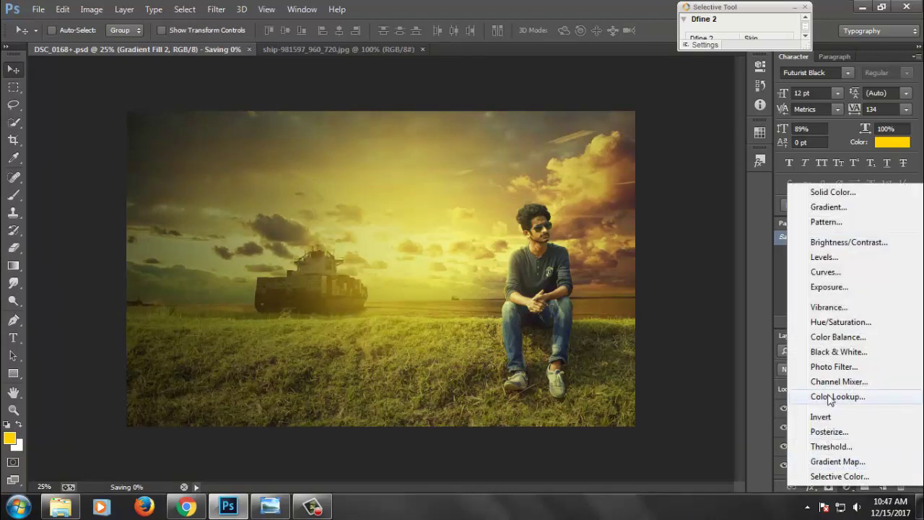
{"action": "left_click", "coordinate": [834, 366]}
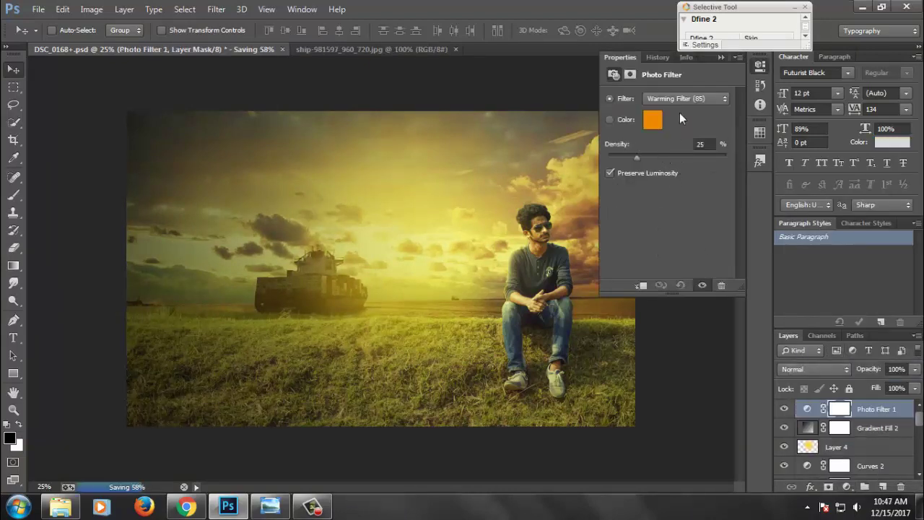
{"action": "left_click", "coordinate": [665, 157]}
{"action": "left_click", "coordinate": [683, 99]}
{"action": "left_click", "coordinate": [678, 124]}
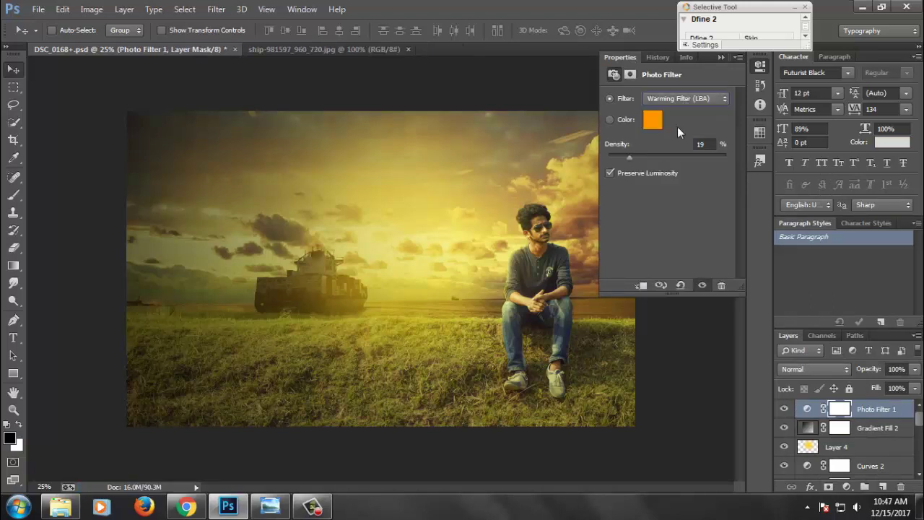
{"action": "key", "text": "Down"}
{"action": "key", "text": "Down"}
{"action": "key", "text": "Down"}
{"action": "key", "text": "Down"}
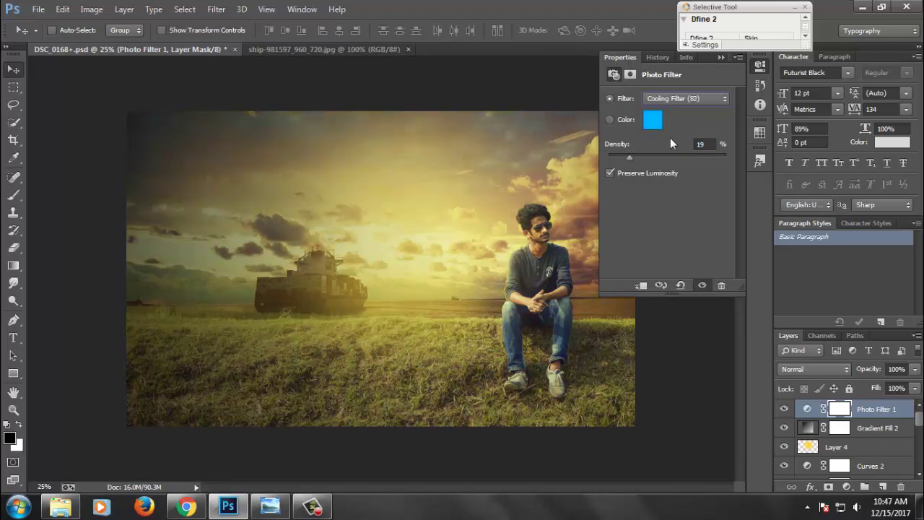
{"action": "key", "text": "Down"}
{"action": "key", "text": "Down"}
{"action": "key", "text": "Down"}
{"action": "key", "text": "Up"}
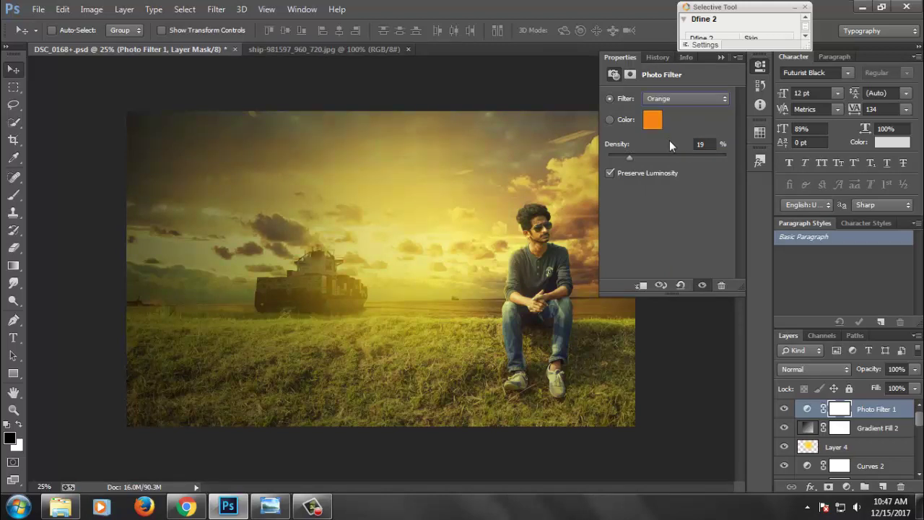
{"action": "left_click_drag", "start_coordinate": [629, 156], "coordinate": [637, 157]}
{"action": "left_click", "coordinate": [721, 57]}
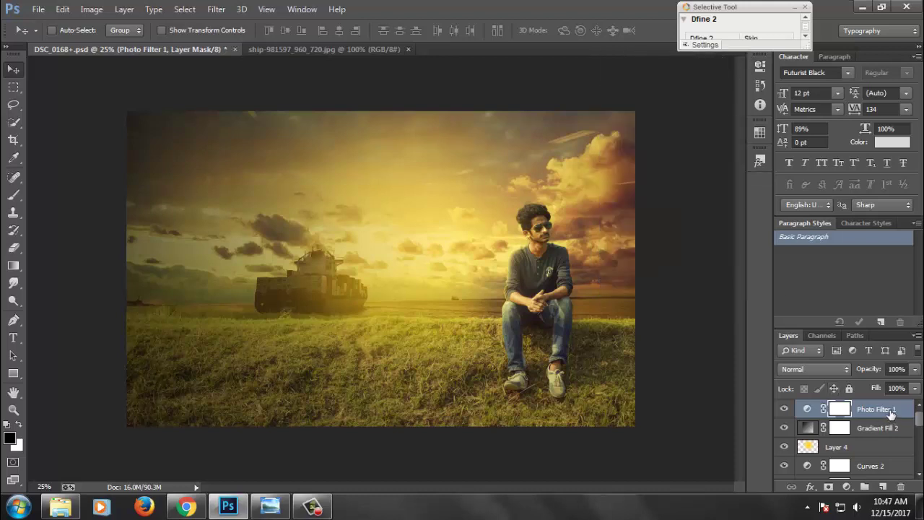
{"action": "left_click_drag", "start_coordinate": [872, 373], "coordinate": [867, 374]}
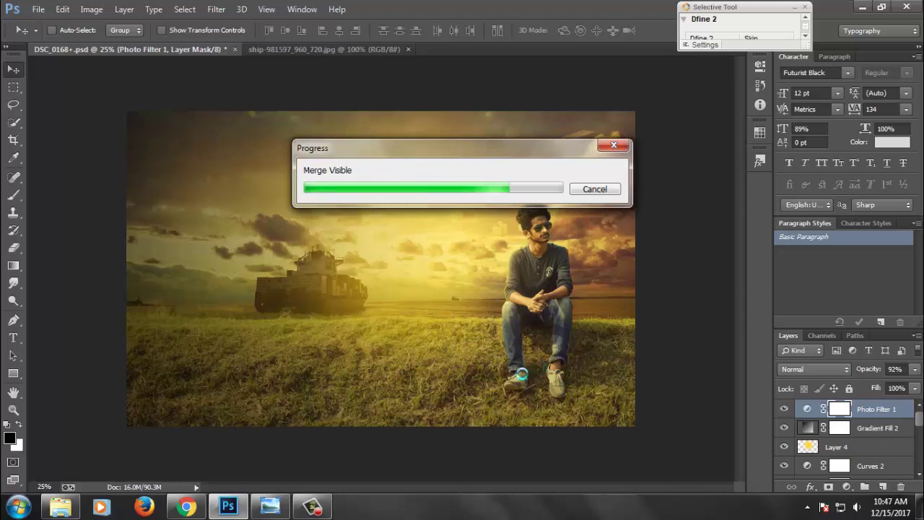
Open Camera Raw on the merged layer and set Highlights -39, Shadows +78, Blacks -20.
{"action": "left_click", "coordinate": [217, 9]}
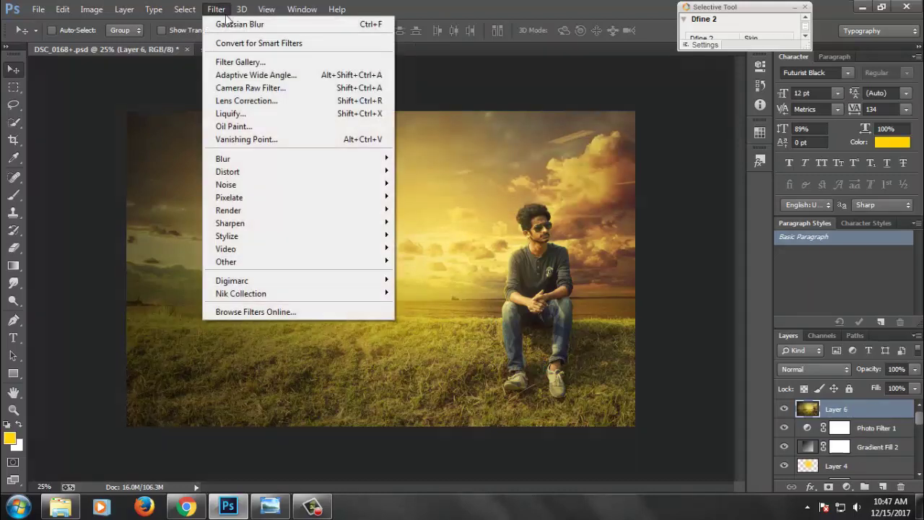
{"action": "left_click", "coordinate": [256, 87]}
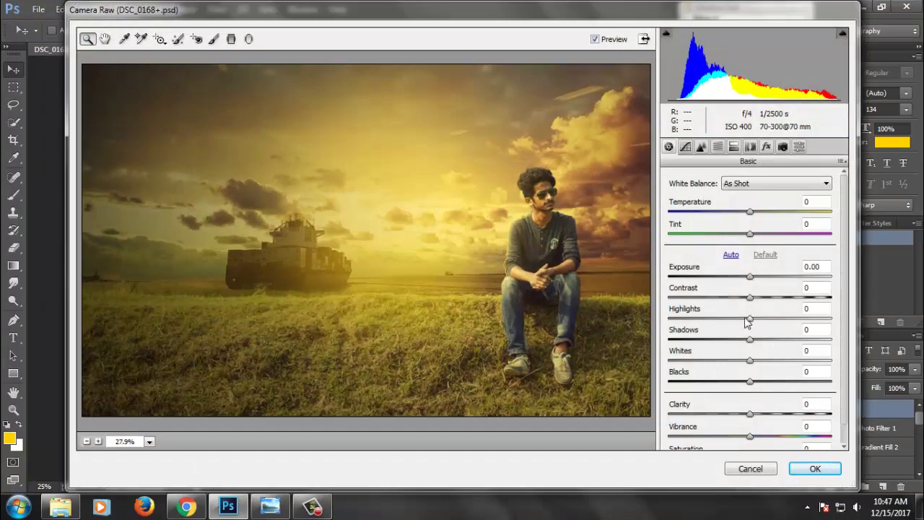
{"action": "left_click_drag", "start_coordinate": [749, 318], "coordinate": [669, 318]}
{"action": "left_click_drag", "start_coordinate": [750, 339], "coordinate": [814, 342]}
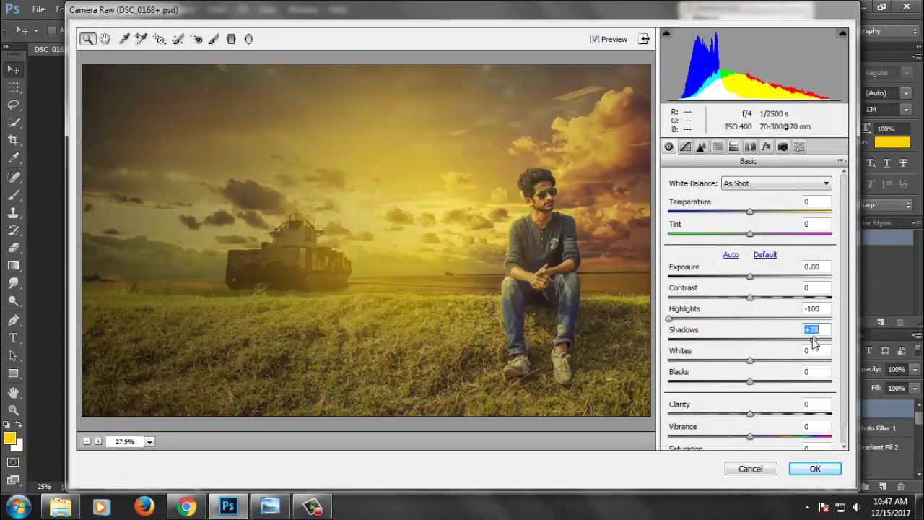
{"action": "left_click_drag", "start_coordinate": [712, 319], "coordinate": [719, 319]}
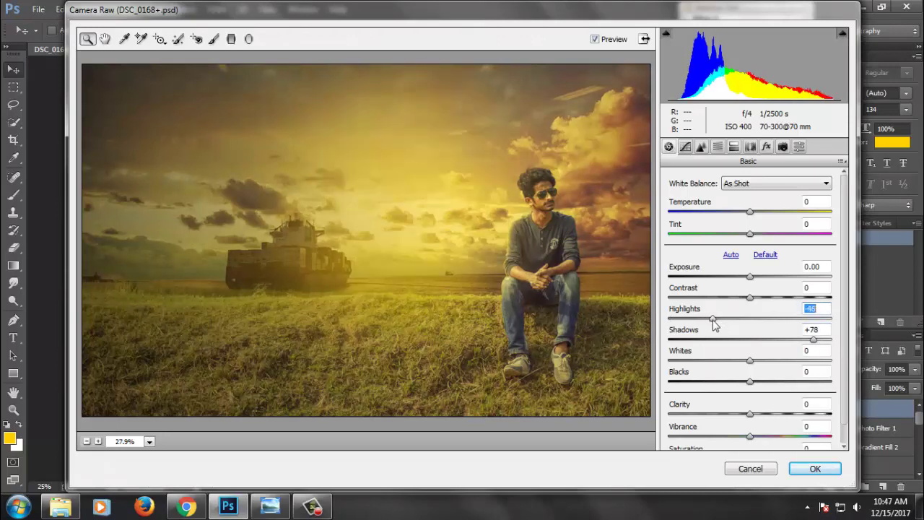
{"action": "left_click_drag", "start_coordinate": [750, 381], "coordinate": [733, 381]}
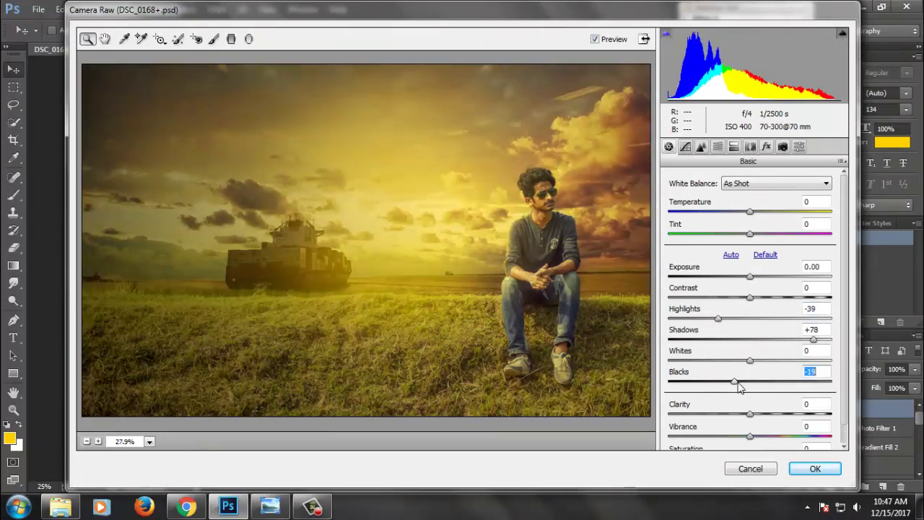
{"action": "left_click", "coordinate": [231, 38]}
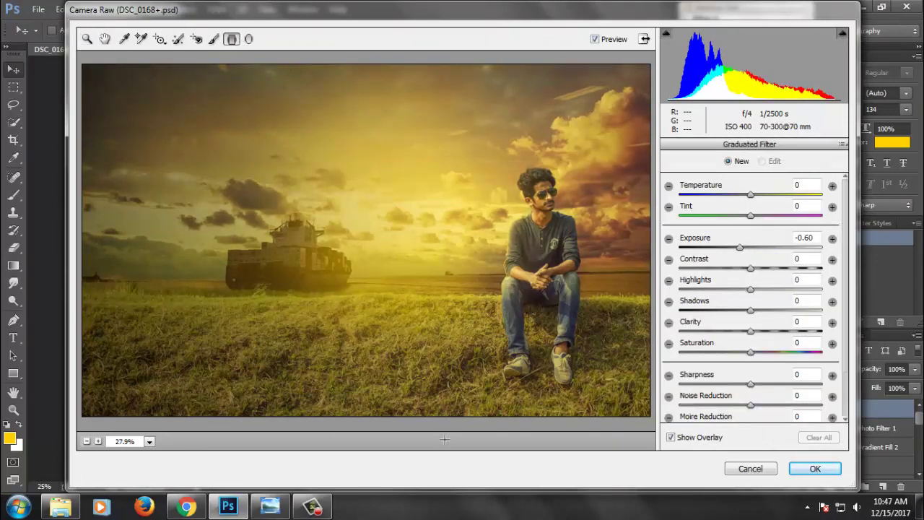
Draw a bottom-to-horizon graduated filter with a pale blue tint, Exposure -0.60, Contrast +14, Sharpness +67.
{"action": "mouse_move", "coordinate": [431, 422]}
{"action": "left_mouse_down"}
{"action": "mouse_move", "coordinate": [424, 340]}
{"action": "mouse_move", "coordinate": [451, 125]}
{"action": "mouse_move", "coordinate": [445, 271]}
{"action": "mouse_move", "coordinate": [439, 263]}
{"action": "left_mouse_up"}
{"action": "scroll", "coordinate": [794, 361], "scroll_direction": "down", "scroll_amount": 2}
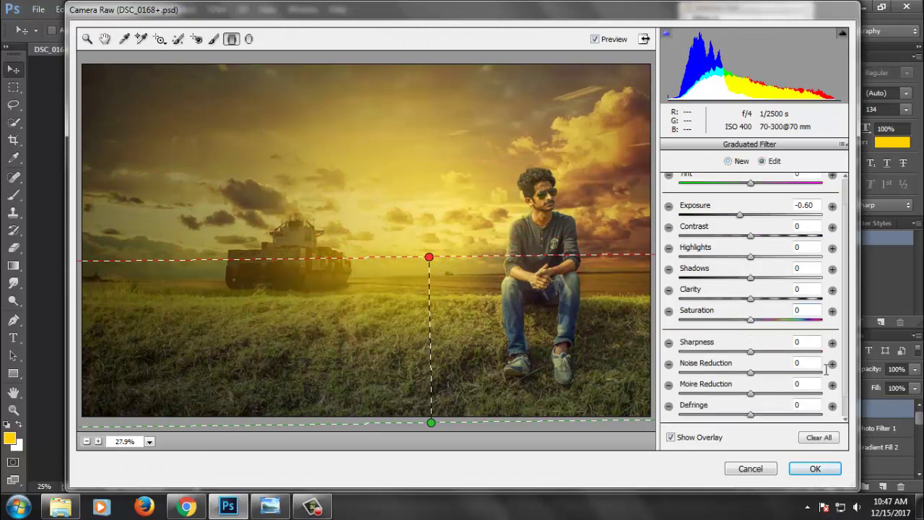
{"action": "scroll", "coordinate": [794, 375], "scroll_direction": "down", "scroll_amount": 1}
{"action": "left_click", "coordinate": [808, 412]}
{"action": "left_click_drag", "start_coordinate": [483, 242], "coordinate": [491, 242]}
{"action": "left_click", "coordinate": [601, 150]}
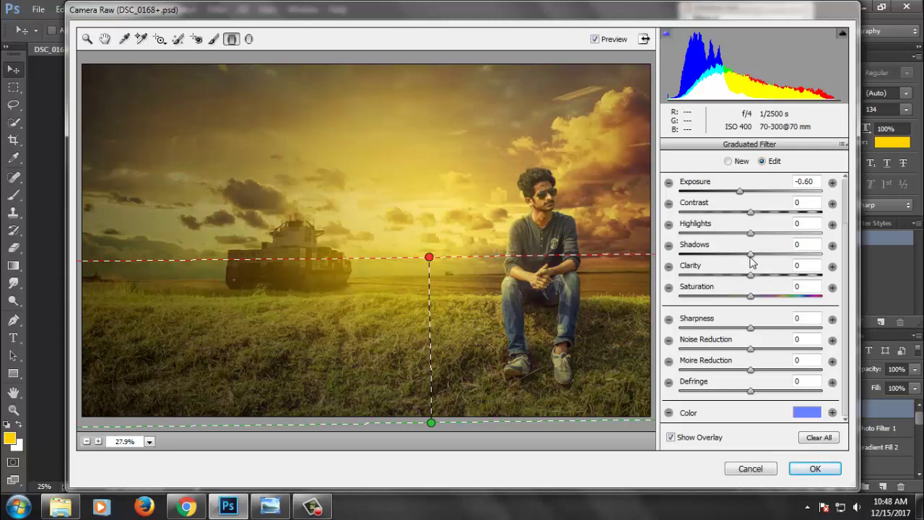
{"action": "scroll", "coordinate": [751, 263], "scroll_direction": "up", "scroll_amount": 2}
{"action": "left_click_drag", "start_coordinate": [751, 268], "coordinate": [761, 269]}
{"action": "scroll", "coordinate": [758, 318], "scroll_direction": "down", "scroll_amount": 1}
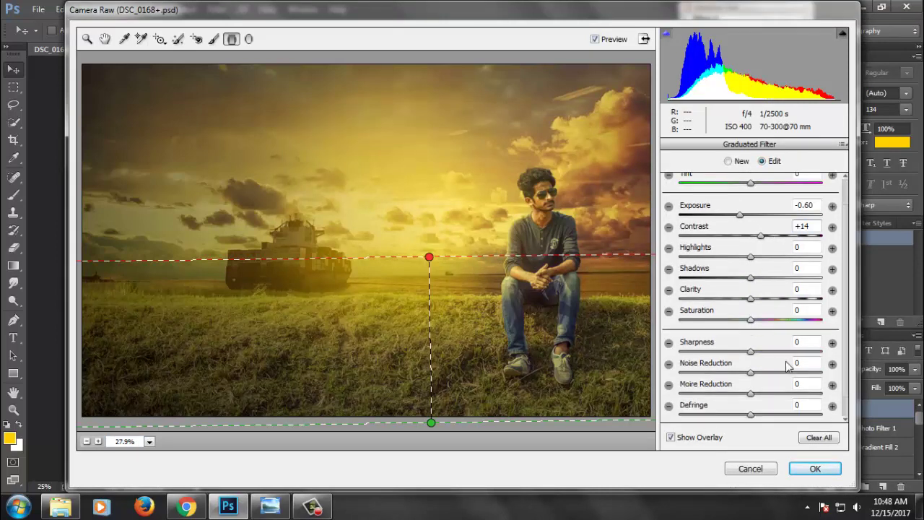
{"action": "scroll", "coordinate": [764, 348], "scroll_direction": "down", "scroll_amount": 1}
{"action": "mouse_move", "coordinate": [752, 326]}
{"action": "left_mouse_down"}
{"action": "mouse_move", "coordinate": [666, 328]}
{"action": "mouse_move", "coordinate": [804, 330]}
{"action": "left_mouse_up"}
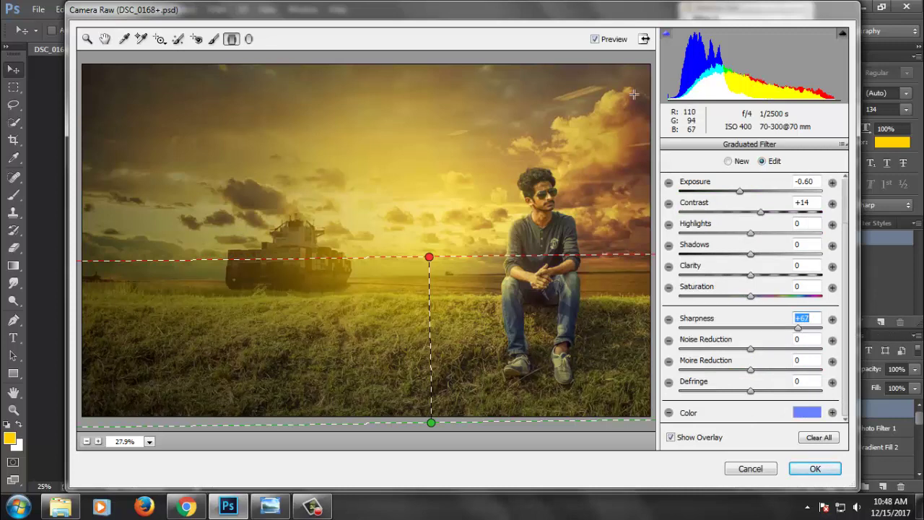
Draw a large radial filter over the sunlit sky, tinted light yellow, with Shadows -10.
{"action": "left_click", "coordinate": [249, 39]}
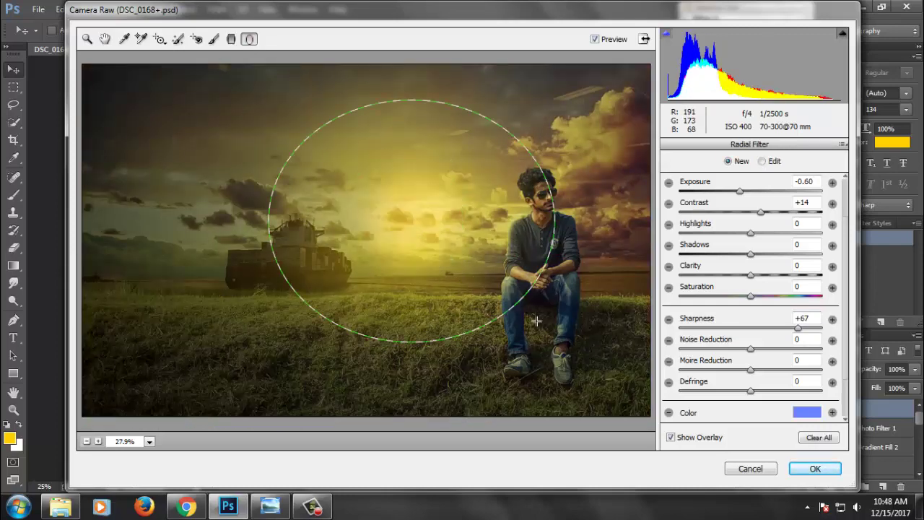
{"action": "left_click_drag", "start_coordinate": [455, 270], "coordinate": [541, 332]}
{"action": "mouse_move", "coordinate": [505, 247]}
{"action": "left_mouse_down"}
{"action": "mouse_move", "coordinate": [570, 238]}
{"action": "mouse_move", "coordinate": [480, 208]}
{"action": "mouse_move", "coordinate": [493, 180]}
{"action": "left_mouse_up"}
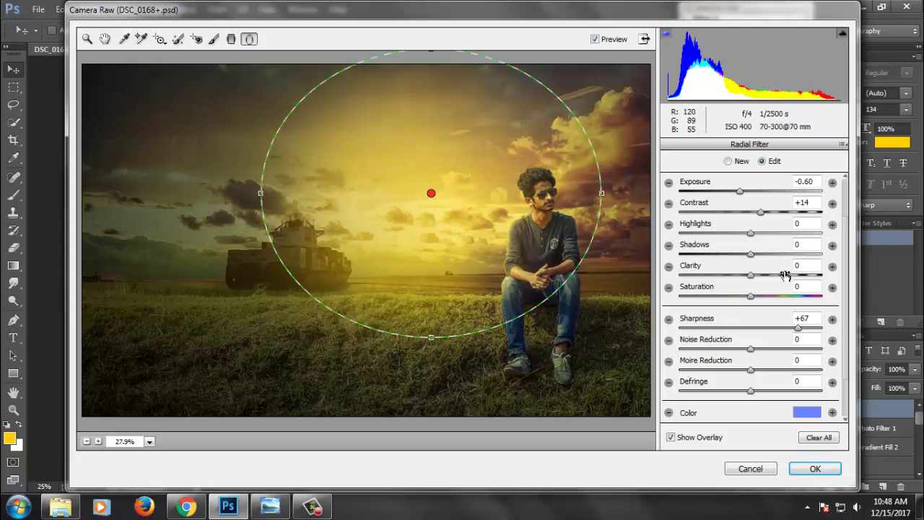
{"action": "left_click", "coordinate": [814, 417]}
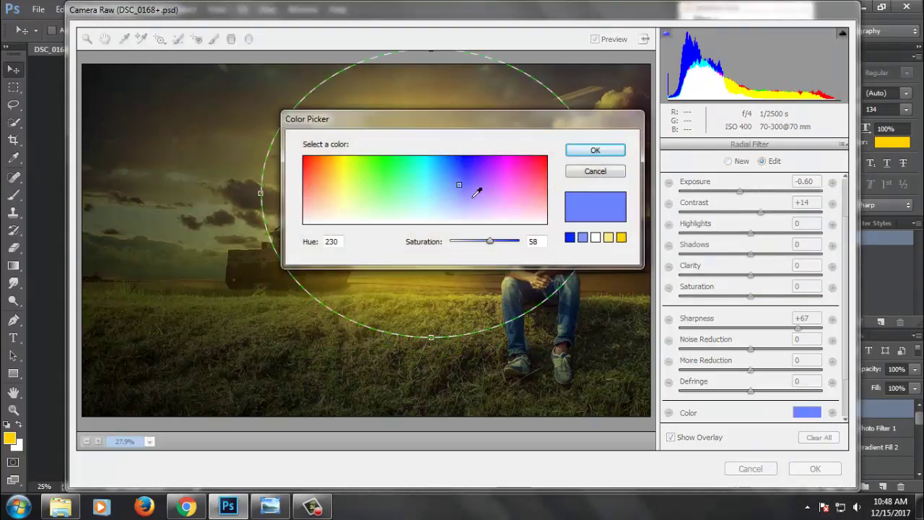
{"action": "left_click", "coordinate": [355, 202]}
{"action": "left_click_drag", "start_coordinate": [516, 120], "coordinate": [779, 161]}
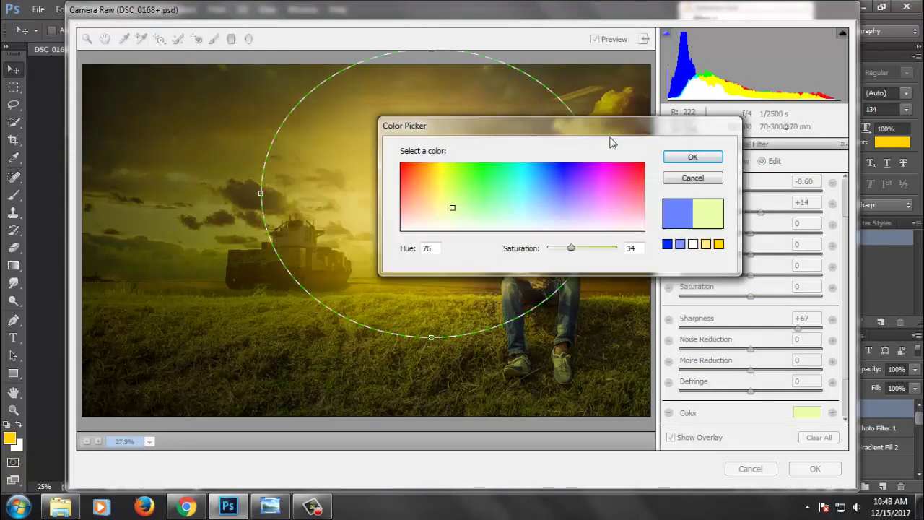
{"action": "left_click_drag", "start_coordinate": [621, 240], "coordinate": [624, 236]}
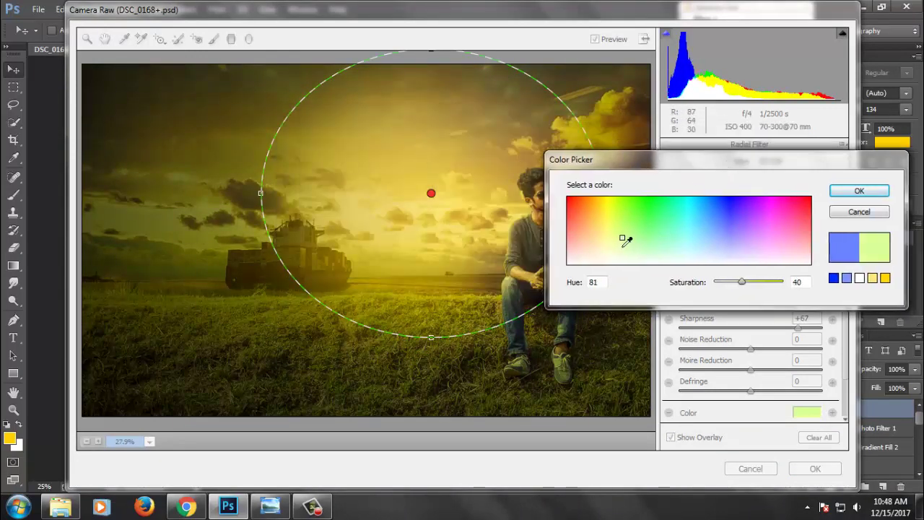
{"action": "left_click", "coordinate": [865, 192]}
{"action": "scroll", "coordinate": [758, 310], "scroll_direction": "up", "scroll_amount": 2}
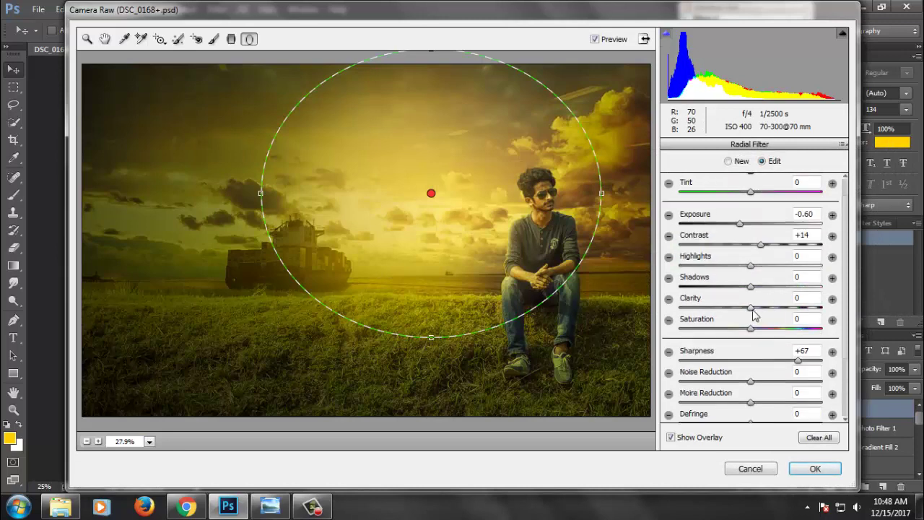
{"action": "left_click_drag", "start_coordinate": [751, 287], "coordinate": [744, 287]}
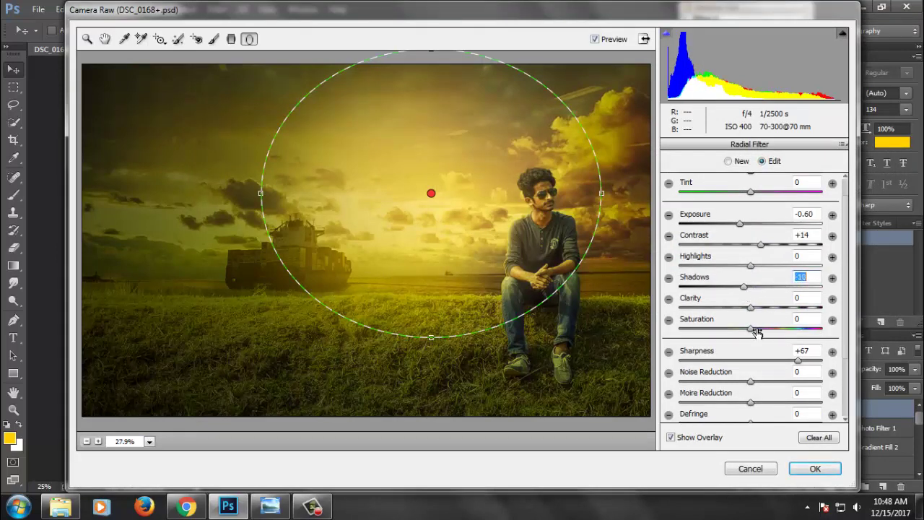
{"action": "left_click", "coordinate": [88, 39]}
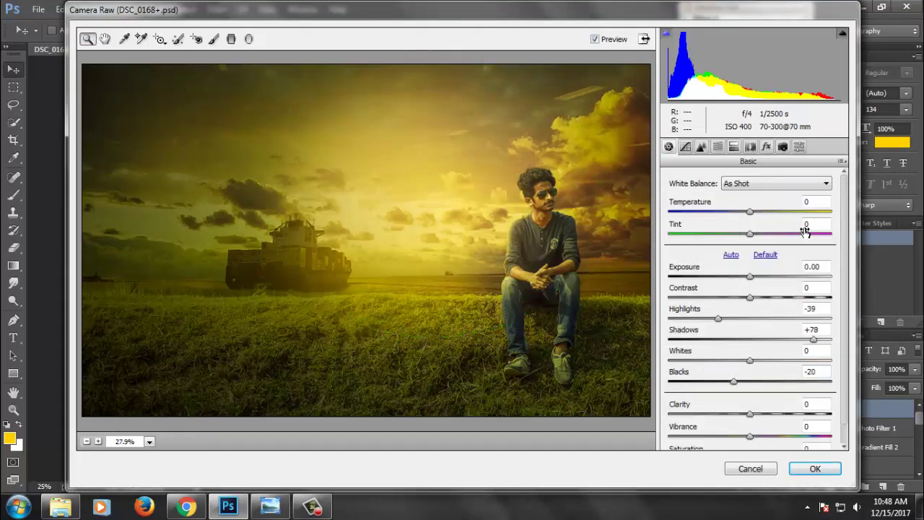
Add a slight -9 post-crop vignette and raise the Oranges luminance to +30.
{"action": "left_click", "coordinate": [766, 147]}
{"action": "left_click_drag", "start_coordinate": [751, 322], "coordinate": [746, 322]}
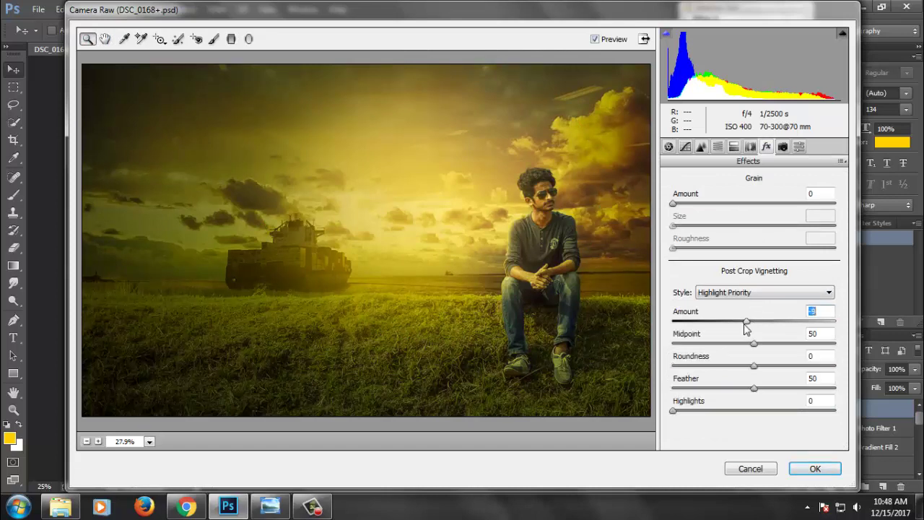
{"action": "left_click", "coordinate": [751, 148]}
{"action": "left_click", "coordinate": [718, 147]}
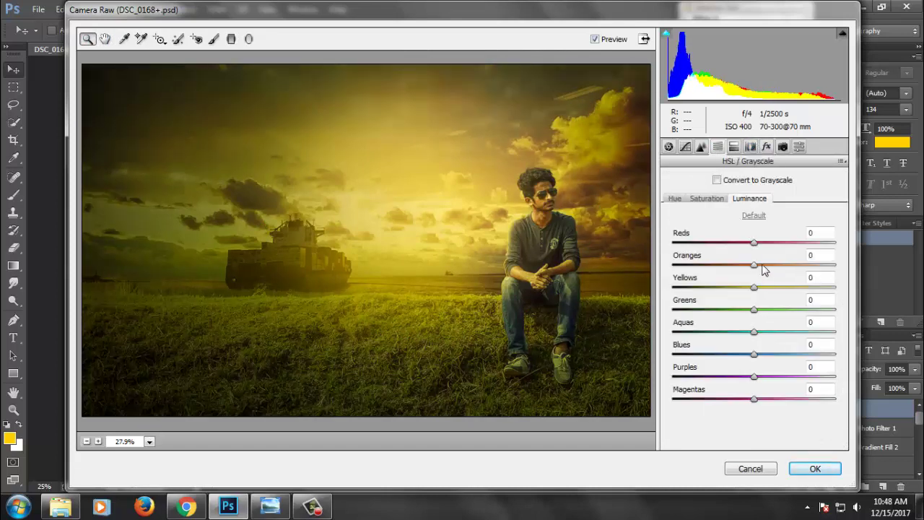
{"action": "left_click_drag", "start_coordinate": [764, 270], "coordinate": [781, 273]}
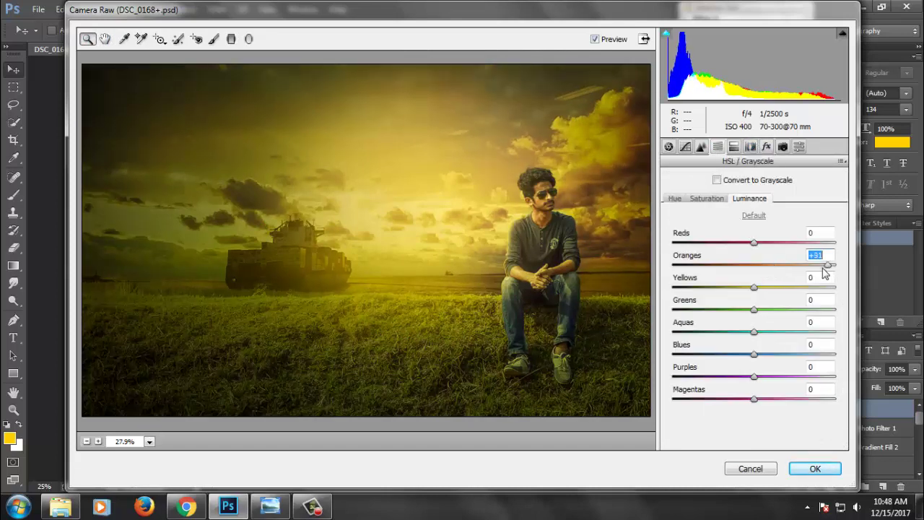
Set the lens vignetting amount to -26 with the midpoint raised to about 47.
{"action": "left_click", "coordinate": [767, 147]}
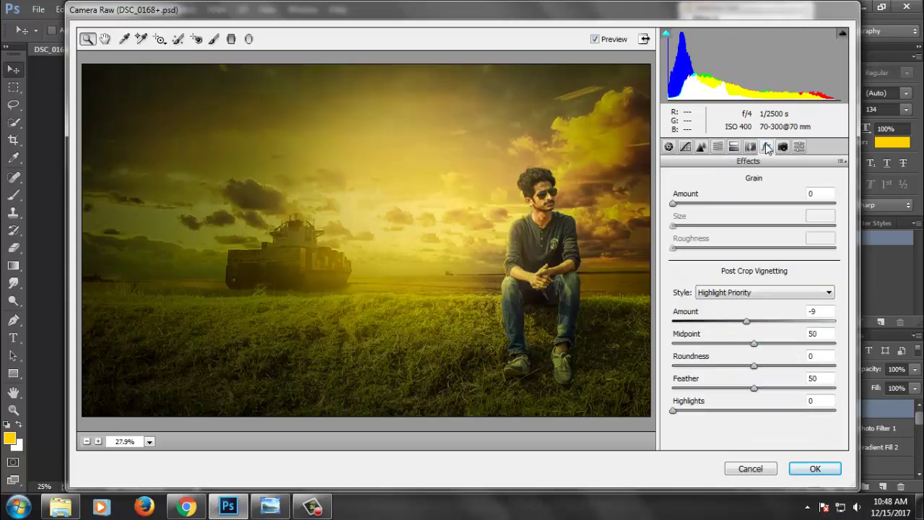
{"action": "left_click", "coordinate": [750, 147]}
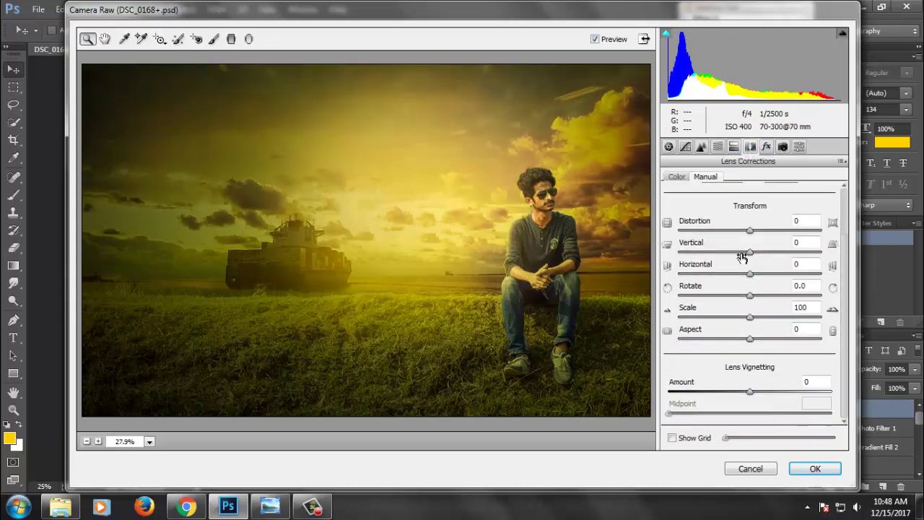
{"action": "left_click", "coordinate": [688, 391]}
{"action": "mouse_move", "coordinate": [724, 416]}
{"action": "left_mouse_down"}
{"action": "mouse_move", "coordinate": [681, 419]}
{"action": "mouse_move", "coordinate": [733, 418]}
{"action": "mouse_move", "coordinate": [654, 415]}
{"action": "left_mouse_up"}
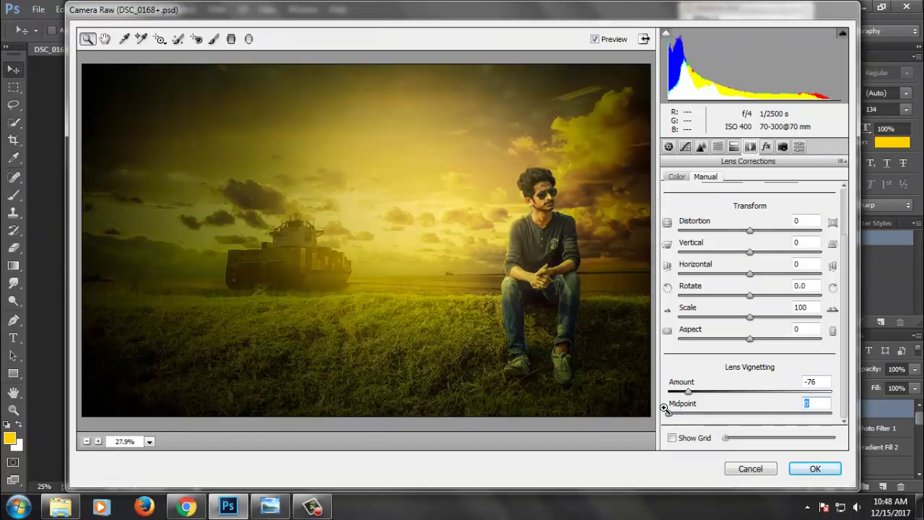
{"action": "left_click", "coordinate": [712, 394]}
{"action": "left_click_drag", "start_coordinate": [717, 395], "coordinate": [729, 392]}
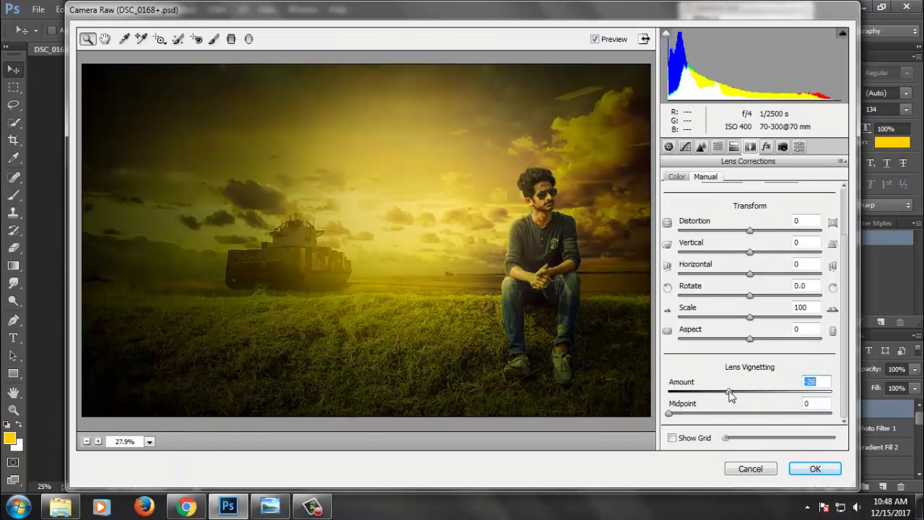
{"action": "left_click", "coordinate": [728, 415]}
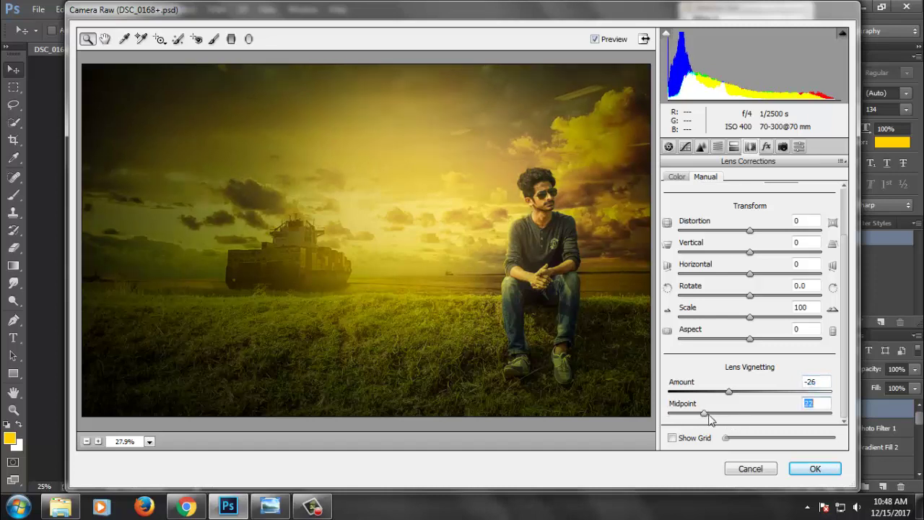
{"action": "left_click", "coordinate": [715, 415]}
{"action": "left_click_drag", "start_coordinate": [695, 416], "coordinate": [744, 416]}
{"action": "left_click", "coordinate": [701, 147]}
Set sharpening amount to 28 and pull in the Green tone curve's top point.
{"action": "left_click", "coordinate": [699, 202]}
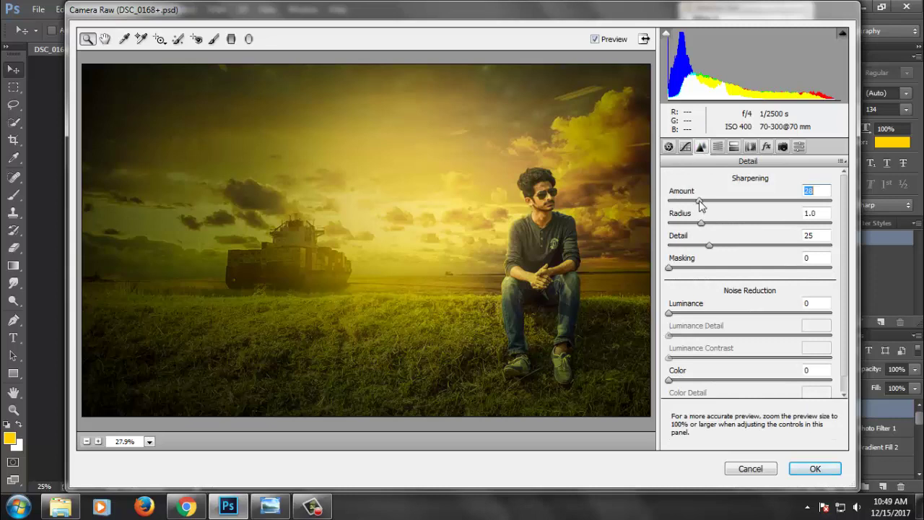
{"action": "left_click", "coordinate": [685, 146]}
{"action": "left_click", "coordinate": [743, 221]}
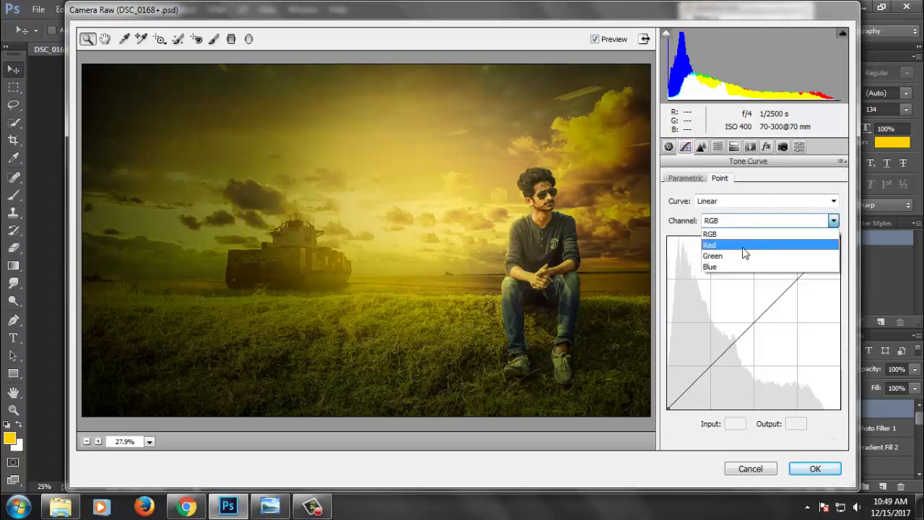
{"action": "left_click", "coordinate": [737, 257]}
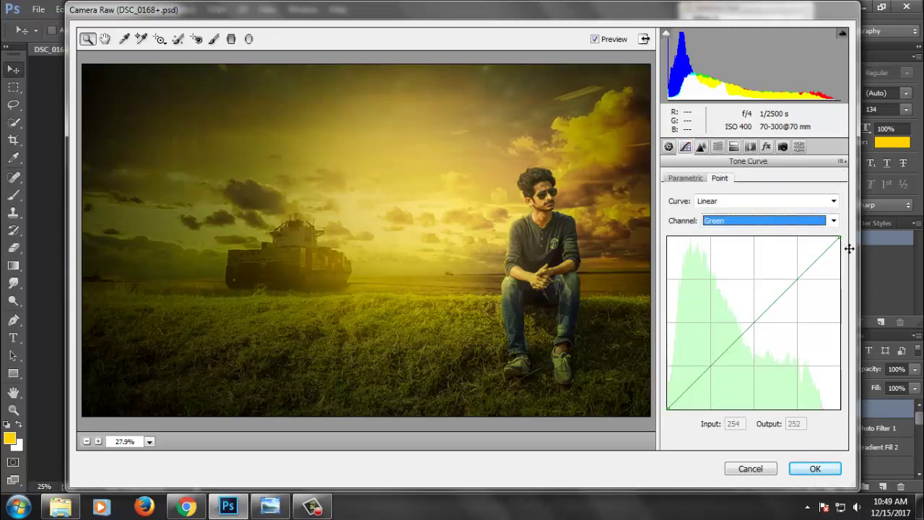
{"action": "mouse_move", "coordinate": [840, 237]}
{"action": "left_mouse_down"}
{"action": "mouse_move", "coordinate": [812, 234]}
{"action": "mouse_move", "coordinate": [849, 240]}
{"action": "left_mouse_up"}
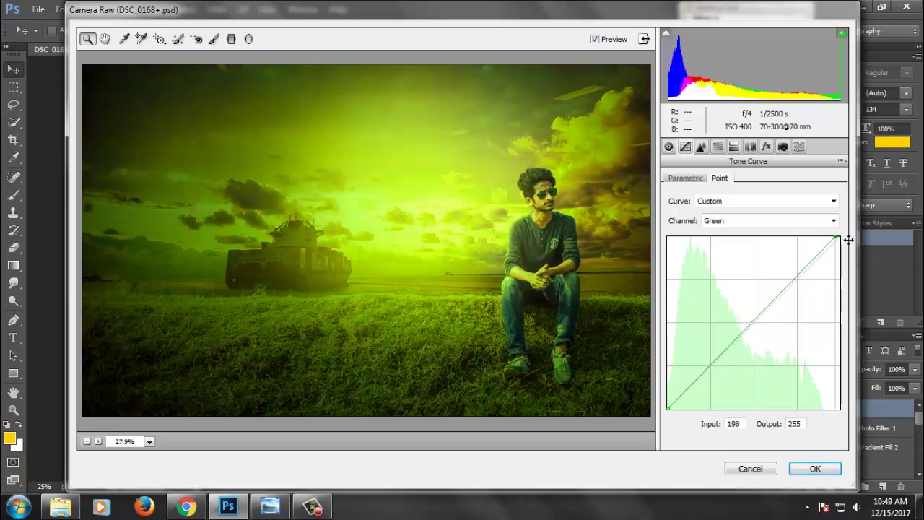
Set the Blue tone curve's top to 236 and black point to 9, then apply Camera Raw.
{"action": "left_click", "coordinate": [758, 220]}
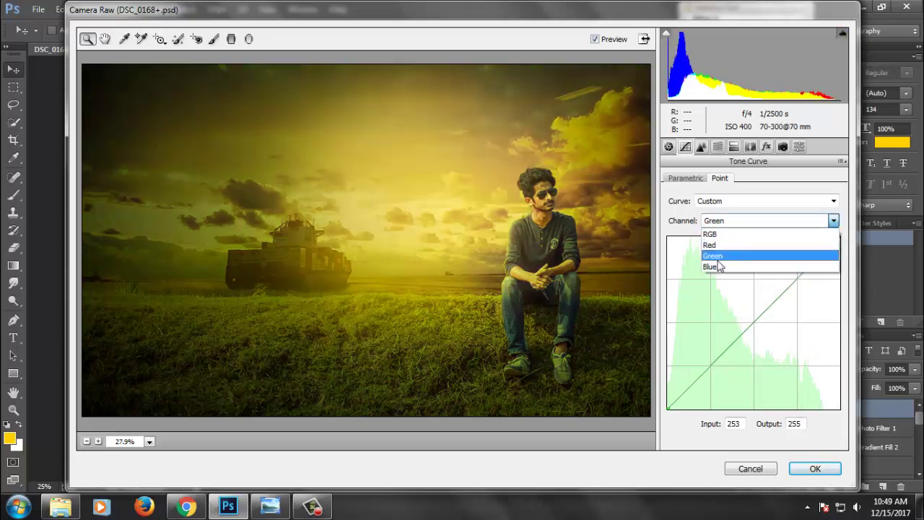
{"action": "left_click", "coordinate": [722, 267]}
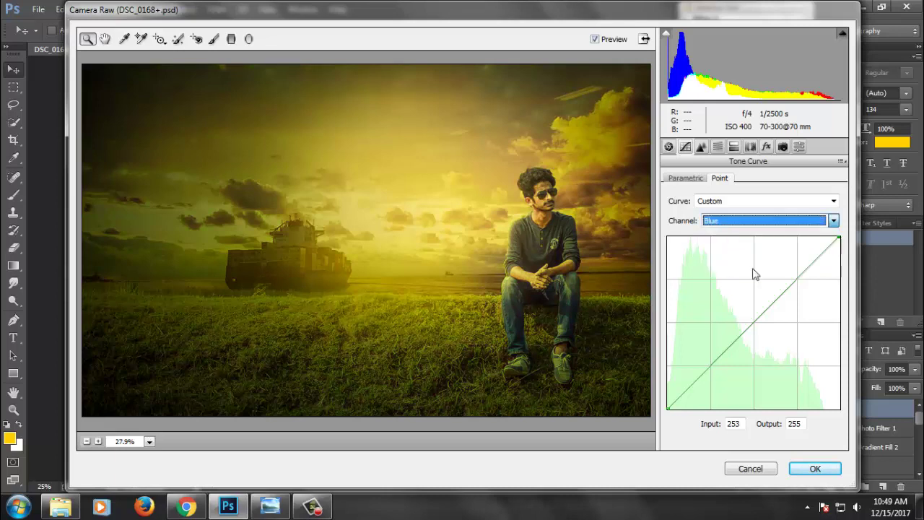
{"action": "left_click_drag", "start_coordinate": [839, 239], "coordinate": [861, 258]}
{"action": "left_click", "coordinate": [839, 249]}
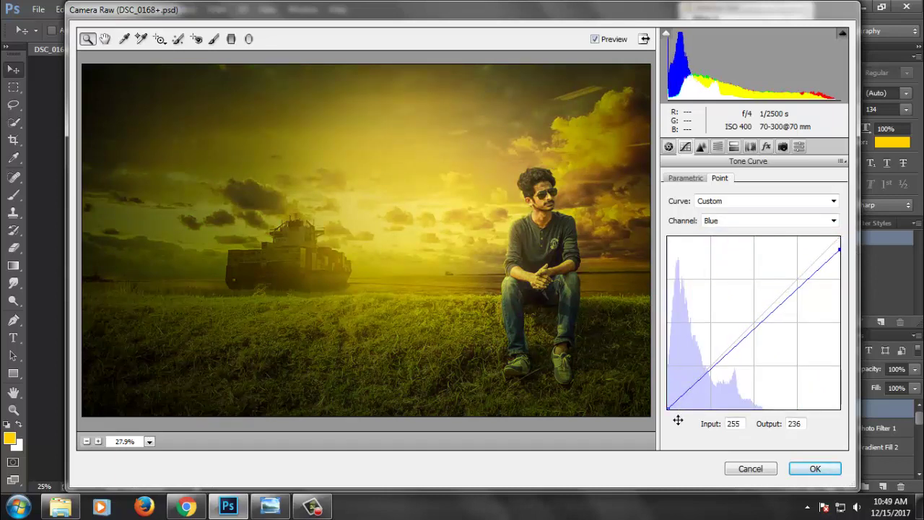
{"action": "left_click", "coordinate": [670, 407]}
{"action": "left_click", "coordinate": [672, 411]}
{"action": "key", "text": "Up"}
{"action": "key", "text": "Up"}
{"action": "key", "text": "Up"}
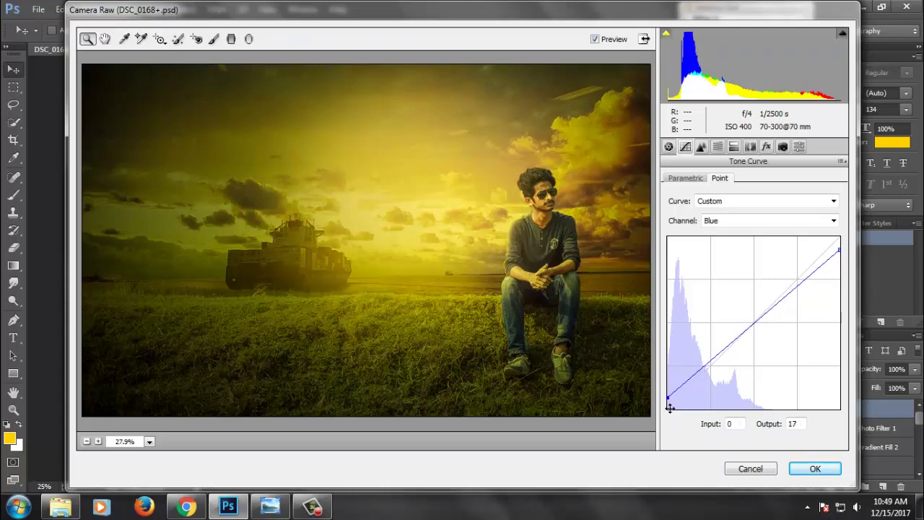
{"action": "left_click_drag", "start_coordinate": [670, 408], "coordinate": [665, 415]}
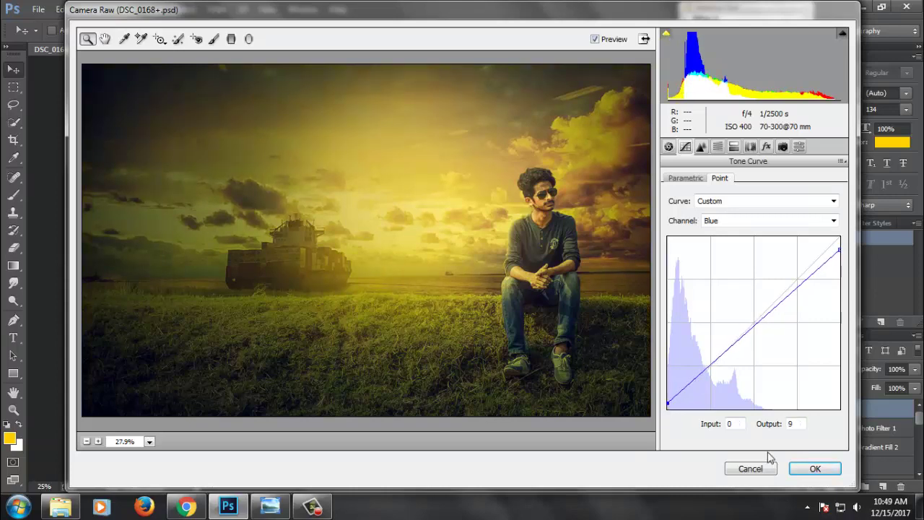
{"action": "left_click", "coordinate": [820, 469]}
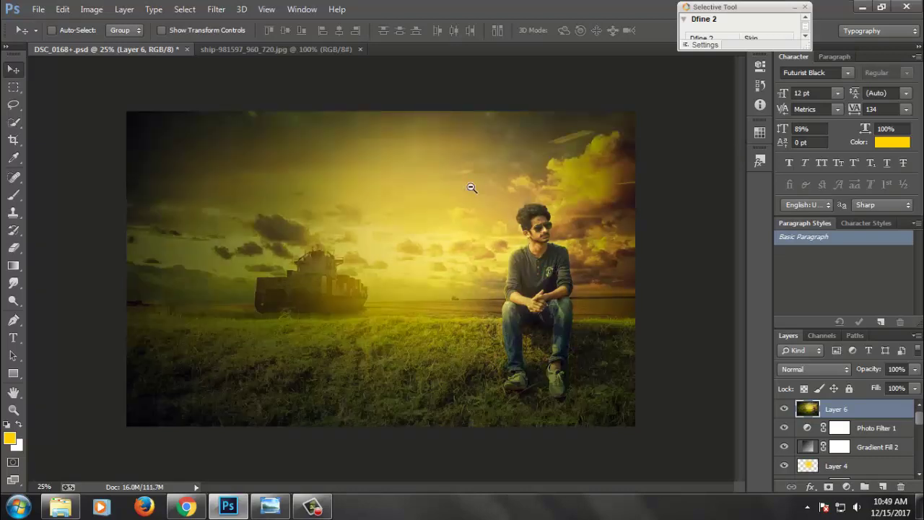
Review the warmed composite zoomed out then at 25%, and save the document.
{"action": "left_click", "coordinate": [471, 187], "text": "ctrl+alt"}
{"action": "key", "text": "ctrl+plus"}
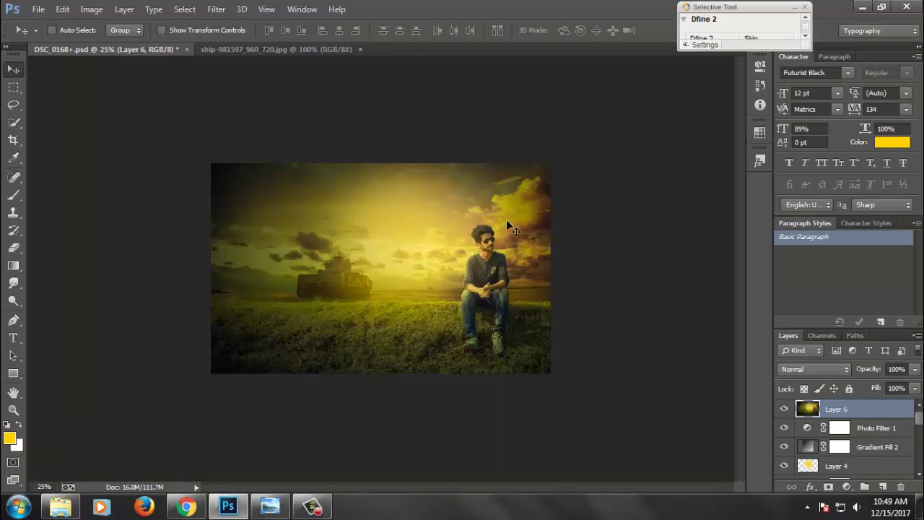
{"action": "key", "text": "ctrl+s"}
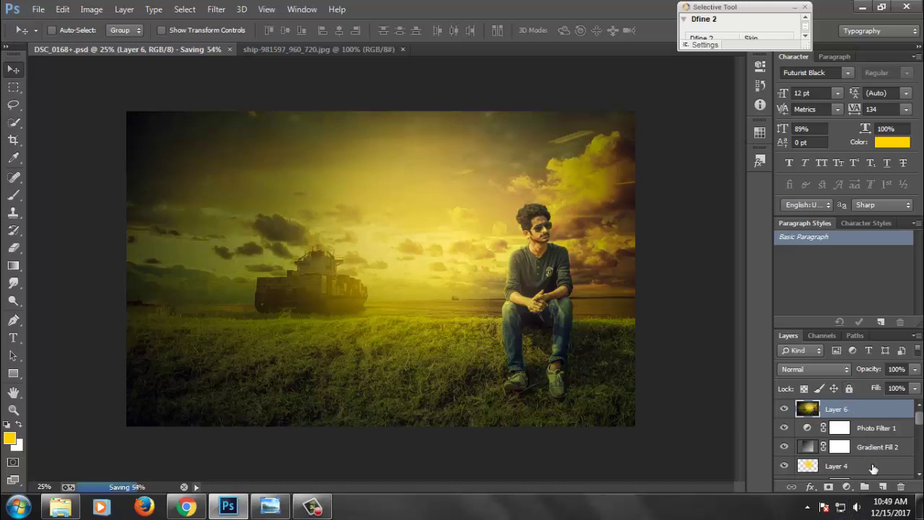
{"action": "left_click", "coordinate": [848, 488]}
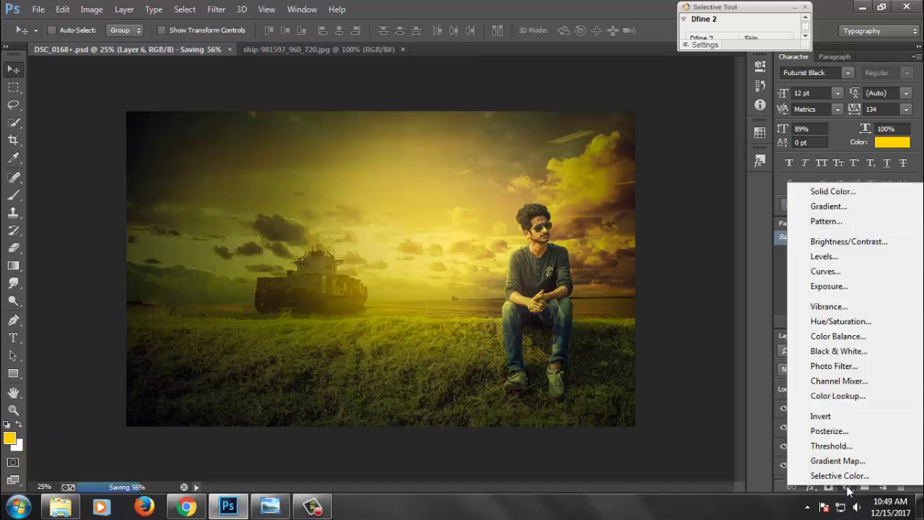
Add a Color Lookup layer, trying several LUTs before settling on FoggyNight.3DL.
{"action": "left_click", "coordinate": [848, 395]}
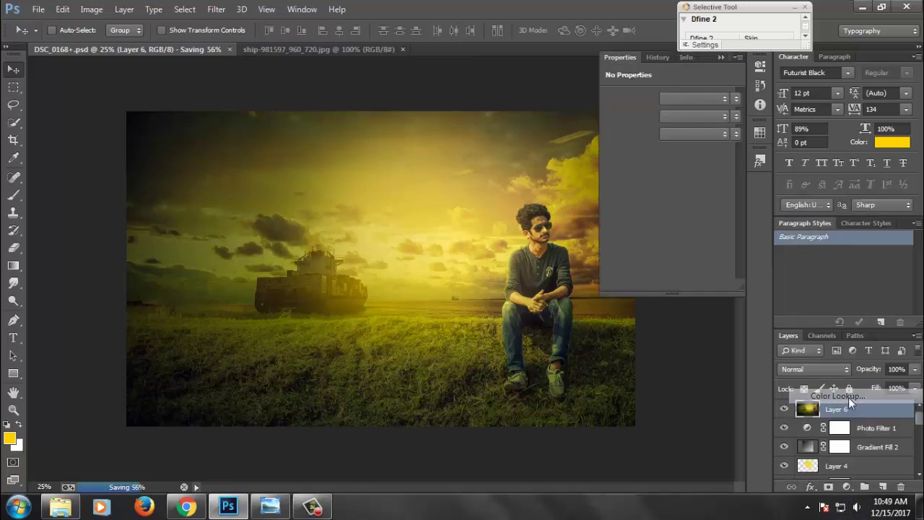
{"action": "left_click", "coordinate": [689, 99]}
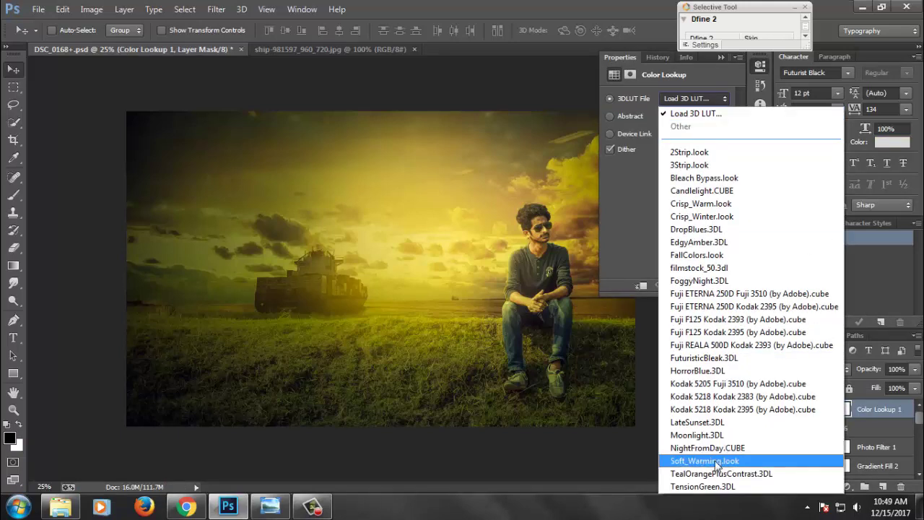
{"action": "left_click", "coordinate": [694, 464]}
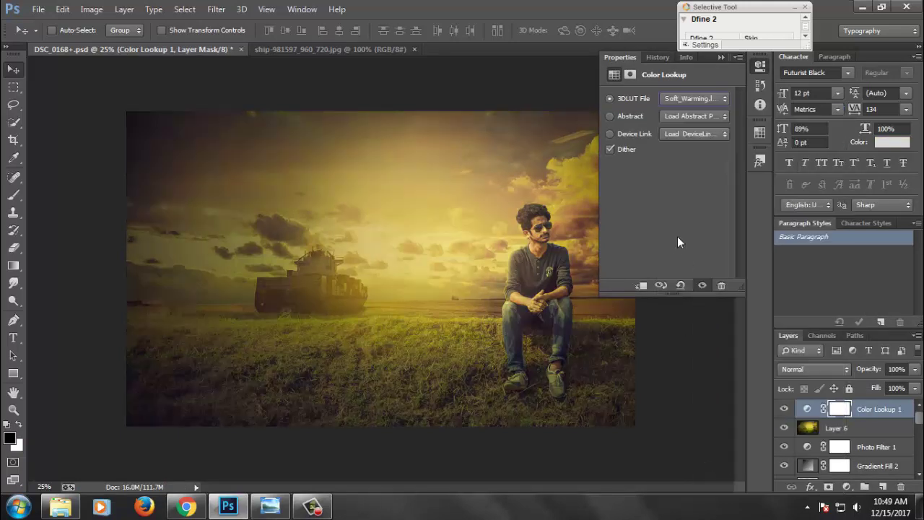
{"action": "left_click", "coordinate": [694, 98]}
{"action": "left_click", "coordinate": [704, 487]}
{"action": "key", "text": "Down"}
{"action": "key", "text": "Down"}
{"action": "key", "text": "Down"}
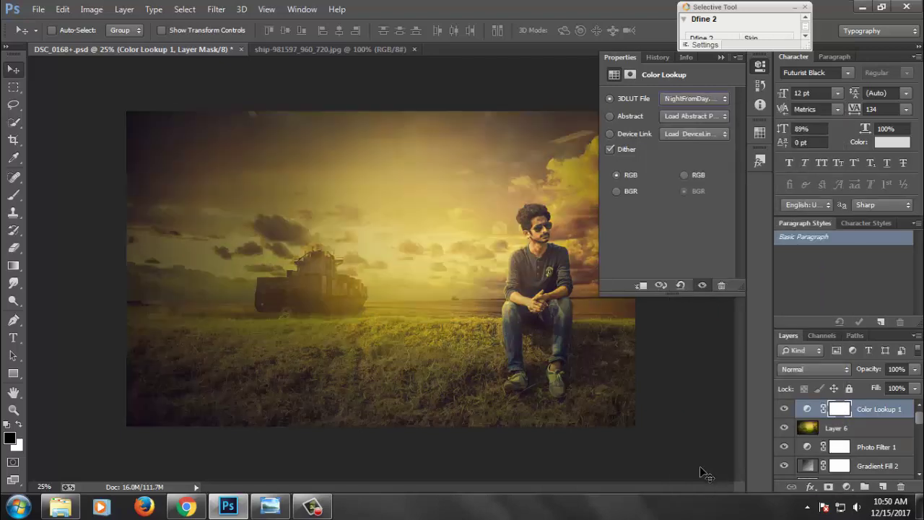
{"action": "key", "text": "Down"}
{"action": "key", "text": "Down"}
{"action": "key", "text": "Down"}
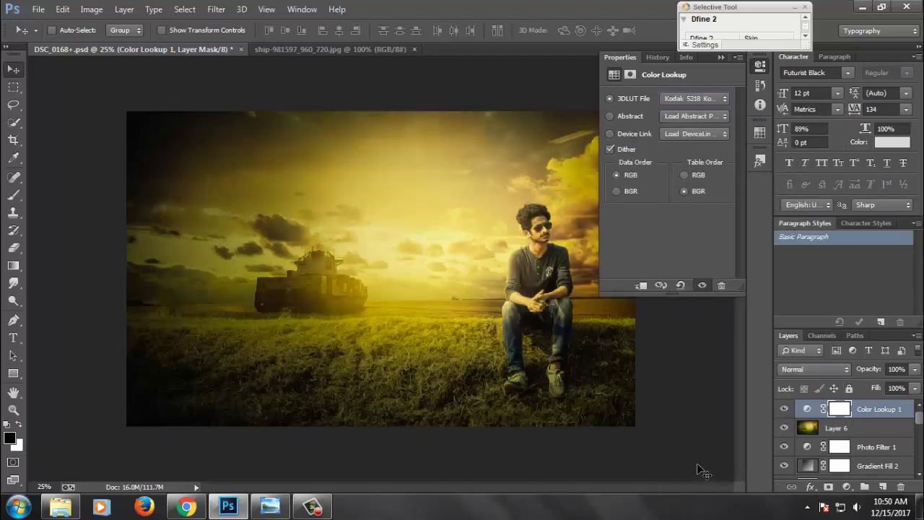
{"action": "key", "text": "Down"}
{"action": "key", "text": "Down"}
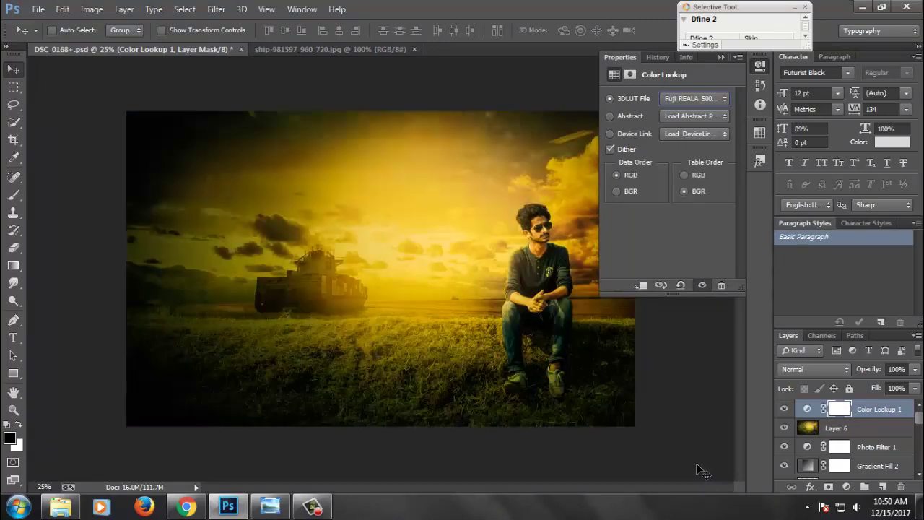
{"action": "key", "text": "Down"}
{"action": "key", "text": "Up"}
{"action": "key", "text": "Up"}
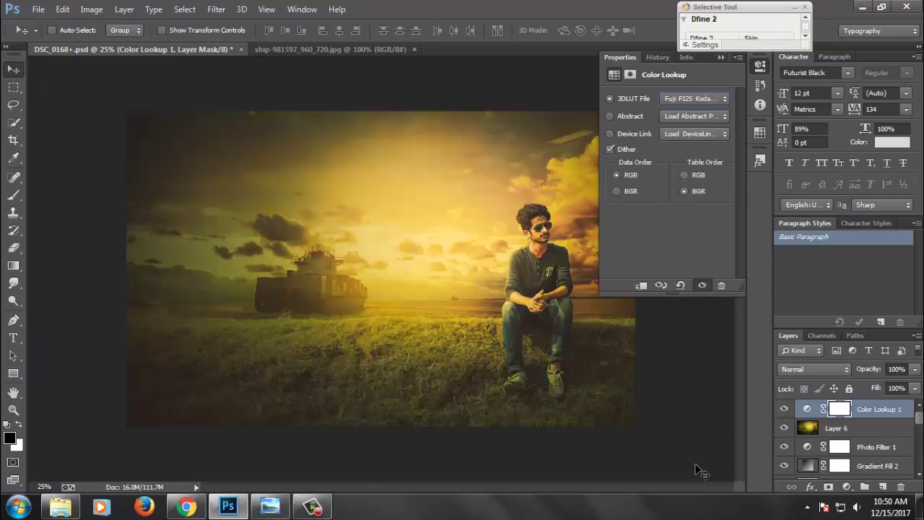
{"action": "key", "text": "Up"}
{"action": "key", "text": "Up"}
{"action": "key", "text": "Up"}
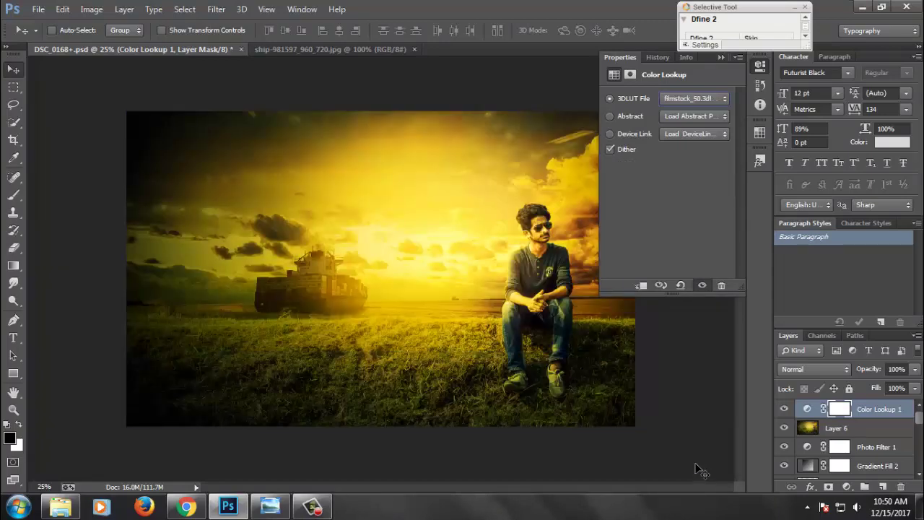
{"action": "key", "text": "Up"}
{"action": "key", "text": "Down"}
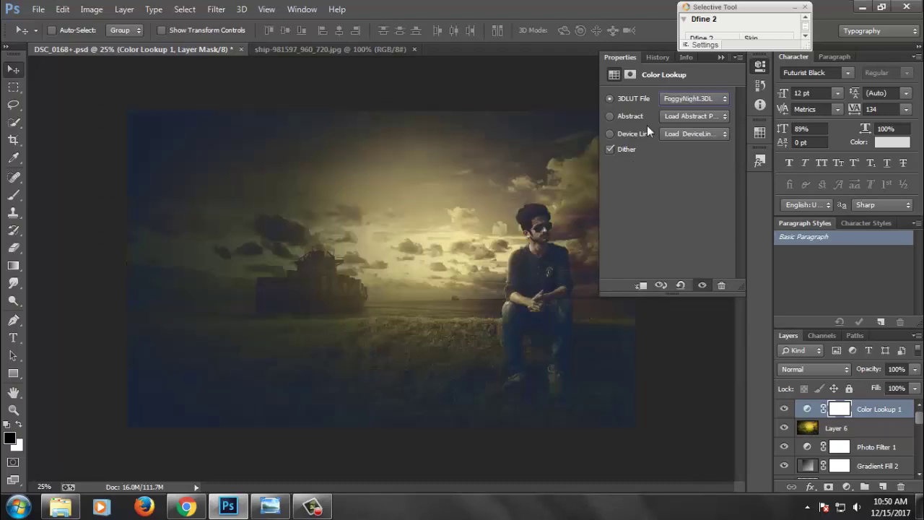
Reduce the Color Lookup 1 layer to 33% opacity and 33% fill.
{"action": "left_click", "coordinate": [720, 57]}
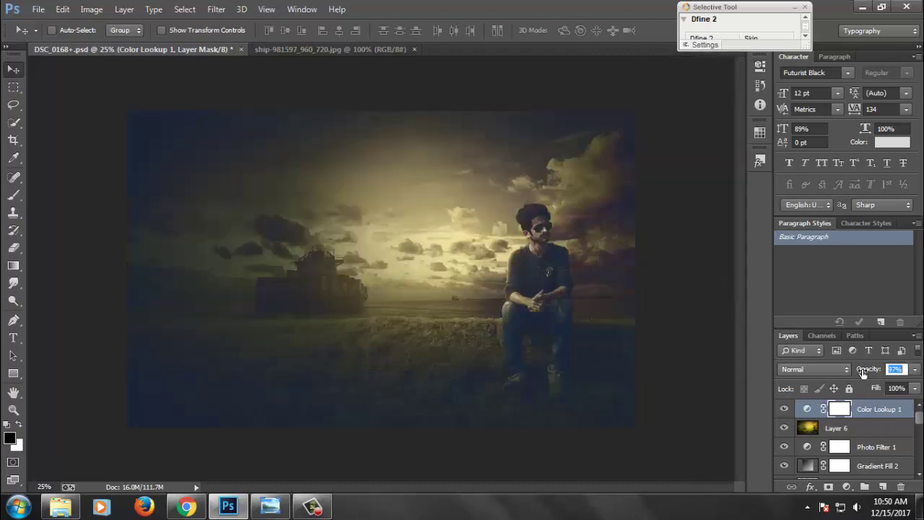
{"action": "left_click_drag", "start_coordinate": [862, 372], "coordinate": [831, 375]}
{"action": "left_click", "coordinate": [785, 409]}
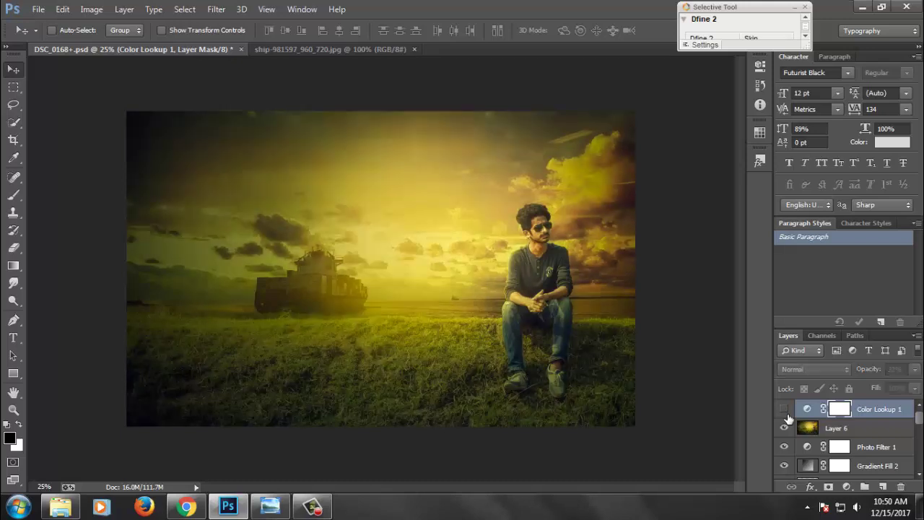
{"action": "left_click_drag", "start_coordinate": [877, 390], "coordinate": [852, 390]}
{"action": "left_click_drag", "start_coordinate": [880, 372], "coordinate": [867, 389]}
Set Color Lookup 1 to the Overlay blend mode and save the document.
{"action": "left_click", "coordinate": [816, 366]}
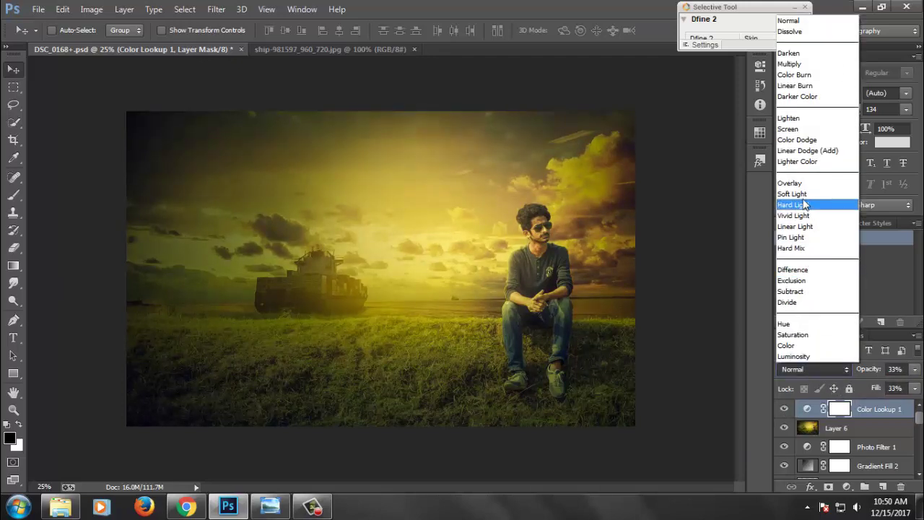
{"action": "left_click", "coordinate": [801, 184]}
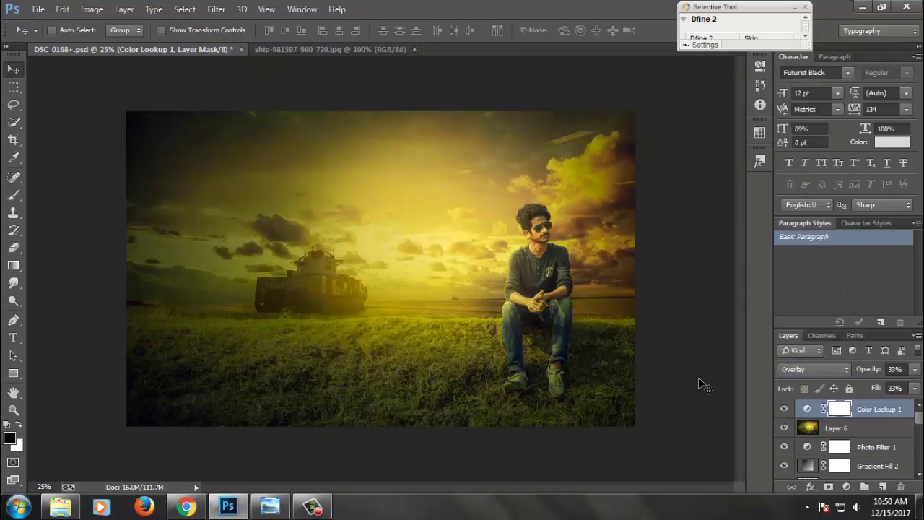
{"action": "key", "text": "ctrl+s"}
{"action": "left_click", "coordinate": [847, 486]}
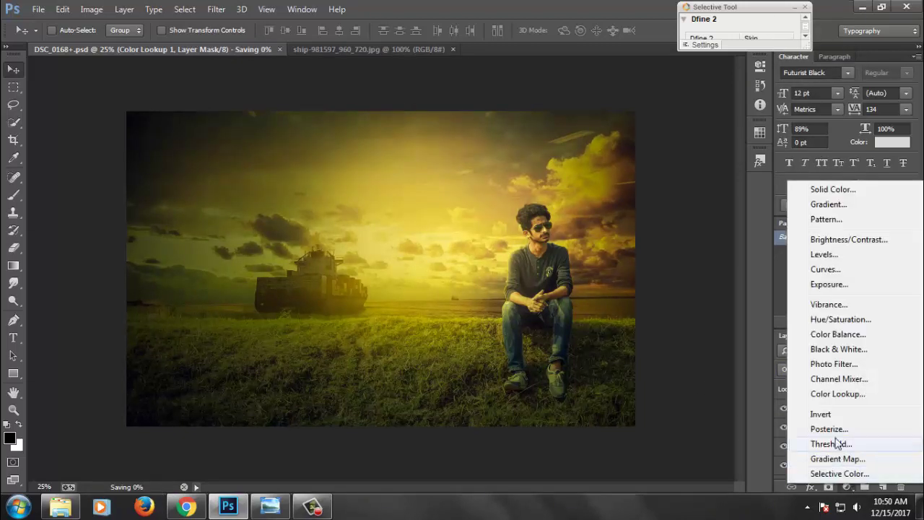
Add a Warming Filter (85) Photo Filter layer at 18% density and collapse its settings.
{"action": "left_click", "coordinate": [831, 364]}
{"action": "left_click_drag", "start_coordinate": [663, 154], "coordinate": [658, 158]}
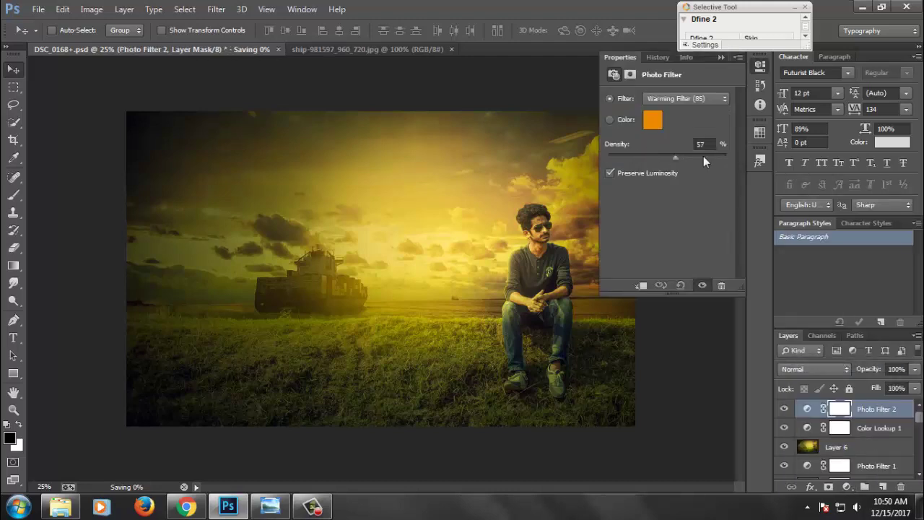
{"action": "left_click", "coordinate": [633, 158]}
{"action": "left_click_drag", "start_coordinate": [632, 158], "coordinate": [628, 158]}
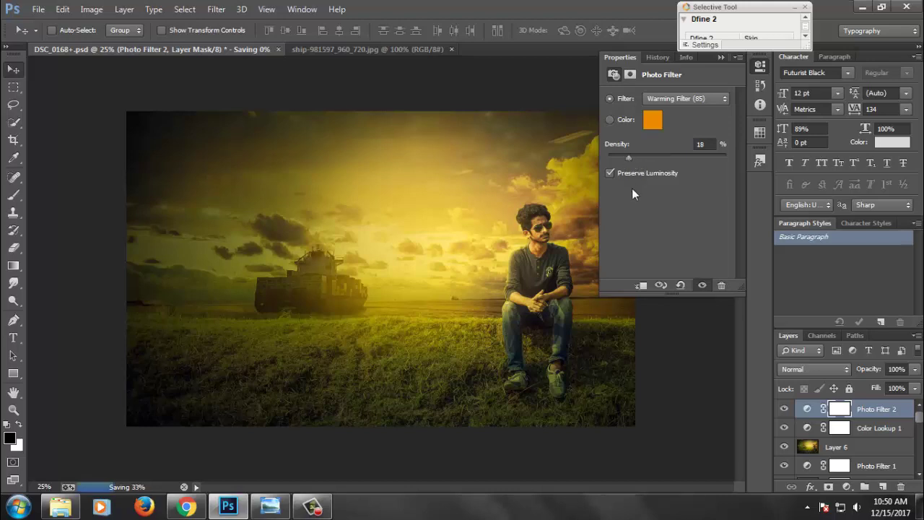
{"action": "left_click", "coordinate": [720, 58]}
{"action": "scroll", "coordinate": [503, 249], "scroll_direction": "up", "scroll_amount": 1}
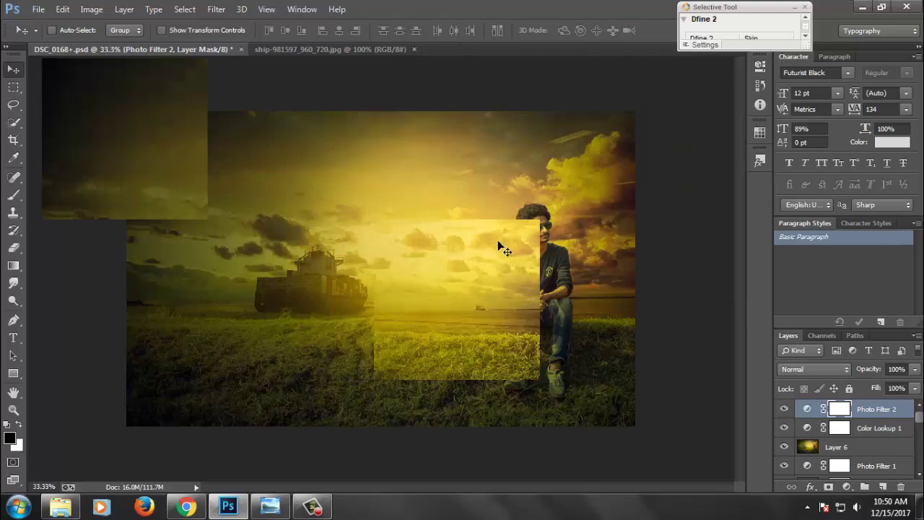